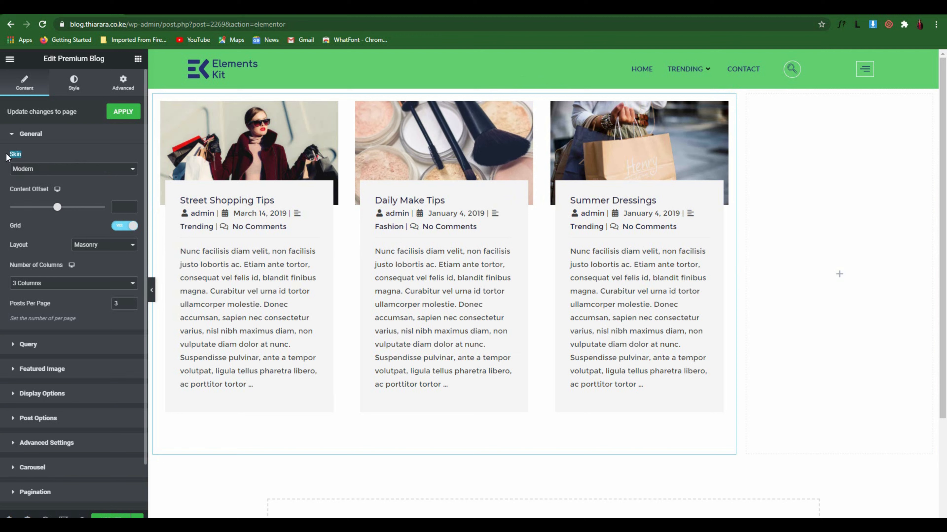
pyautogui.click(32, 137)
pyautogui.click(31, 156)
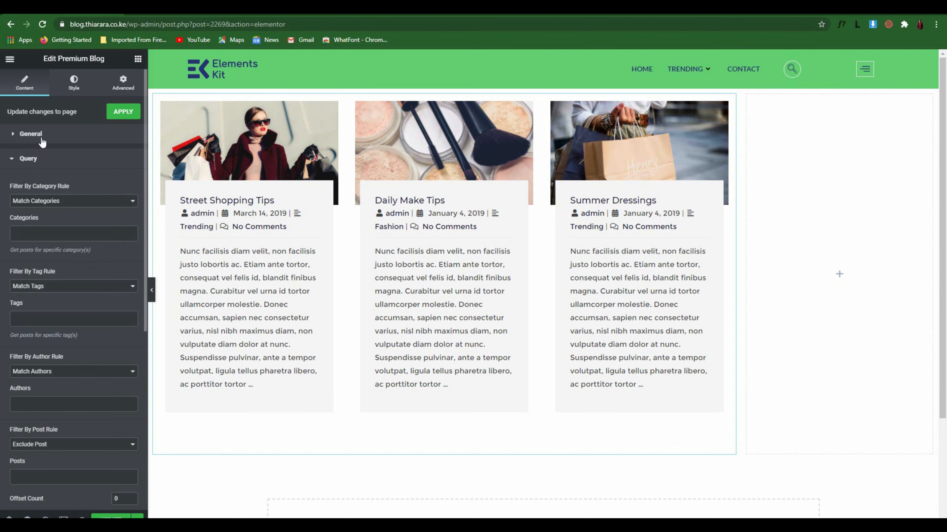
pyautogui.click(43, 138)
pyautogui.click(44, 136)
pyautogui.click(43, 137)
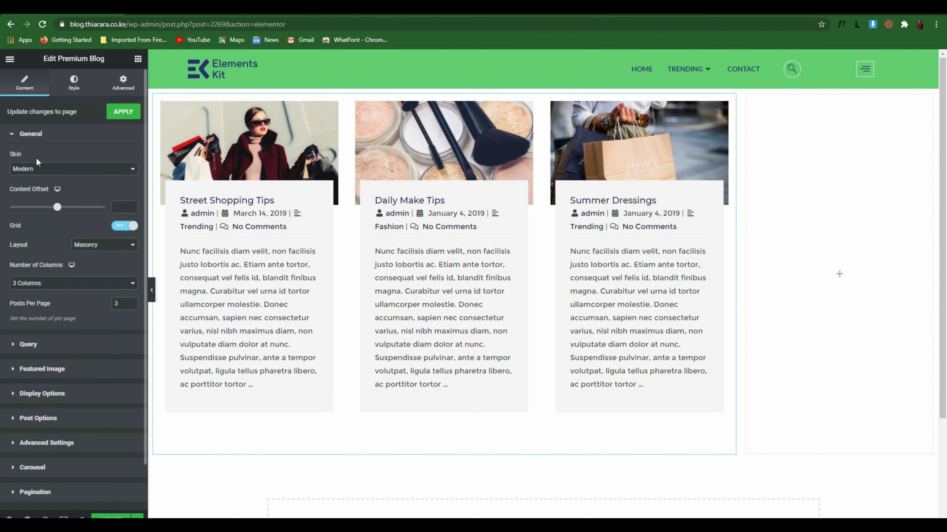
# Try the Cards, Classic and Modern skins on the blog widget and compare how the posts look
pyautogui.click(37, 170)
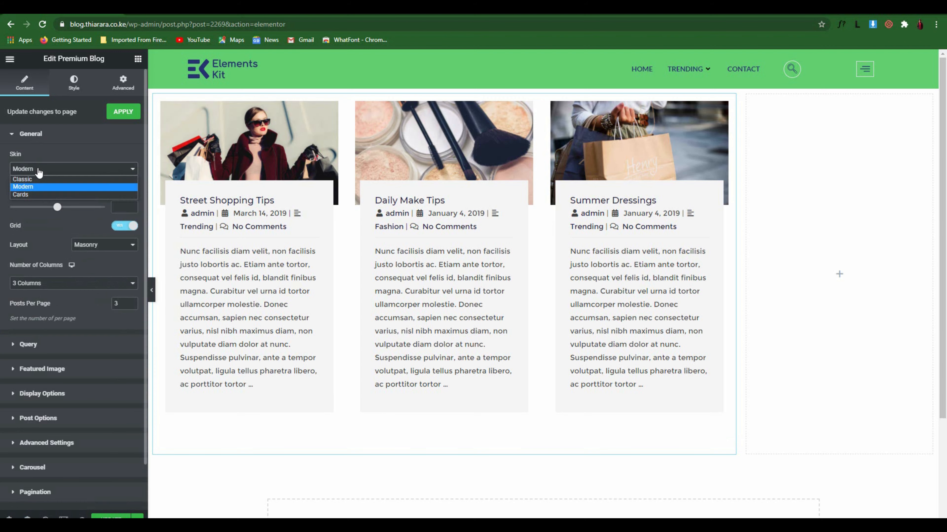
pyautogui.click(31, 195)
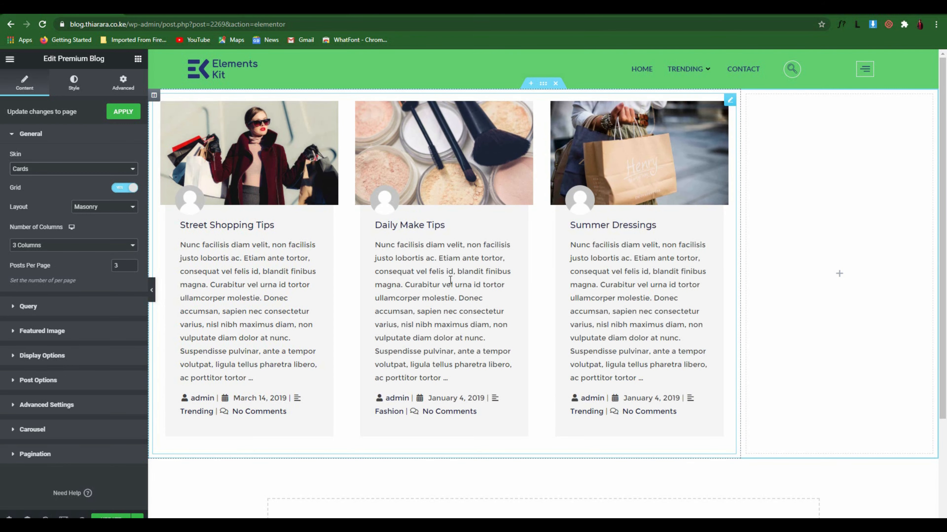
pyautogui.click(56, 169)
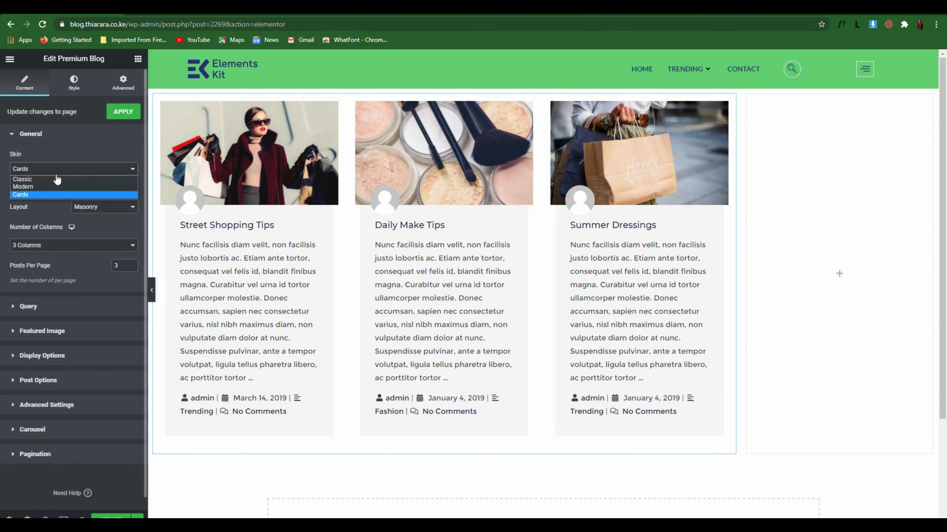
pyautogui.click(53, 178)
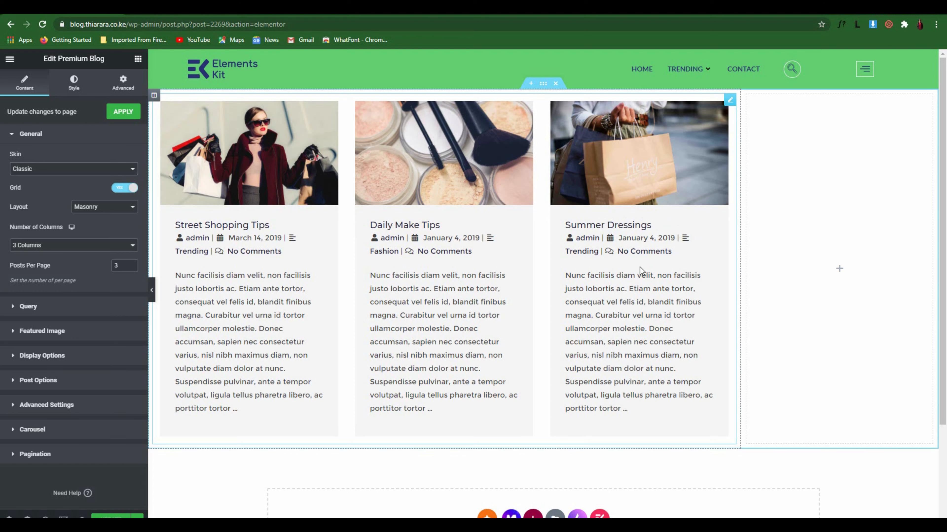
pyautogui.click(116, 170)
pyautogui.click(81, 186)
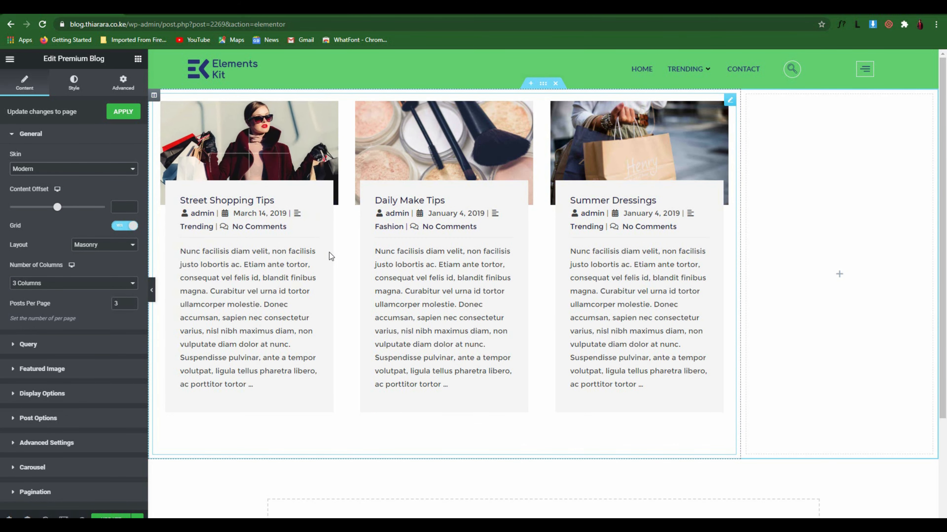
# Set the blog widget's skin to Cards
pyautogui.click(119, 169)
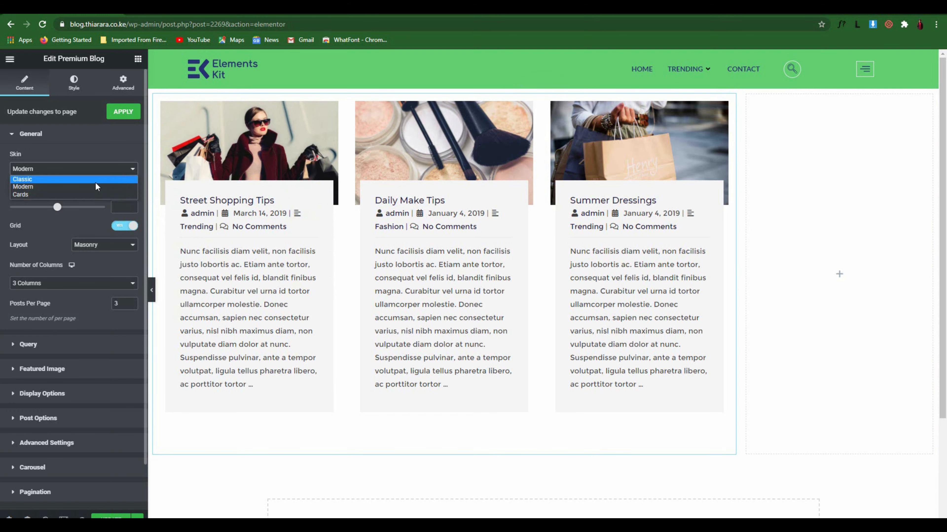
pyautogui.click(85, 193)
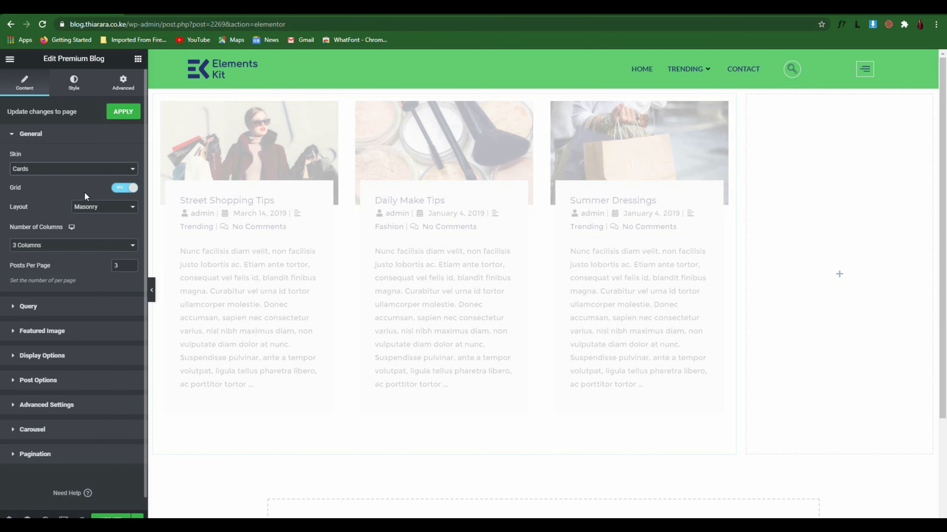
# Try the posts with the grid turned off, look through the stacked list, and turn the grid back on
pyautogui.click(133, 189)
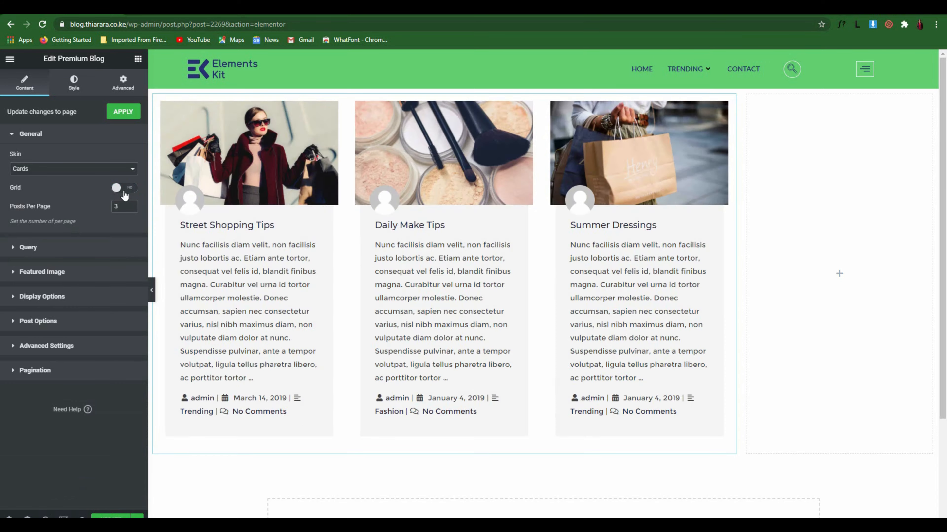
pyautogui.scroll(-5, 453, 231)
pyautogui.scroll(-7, 453, 231)
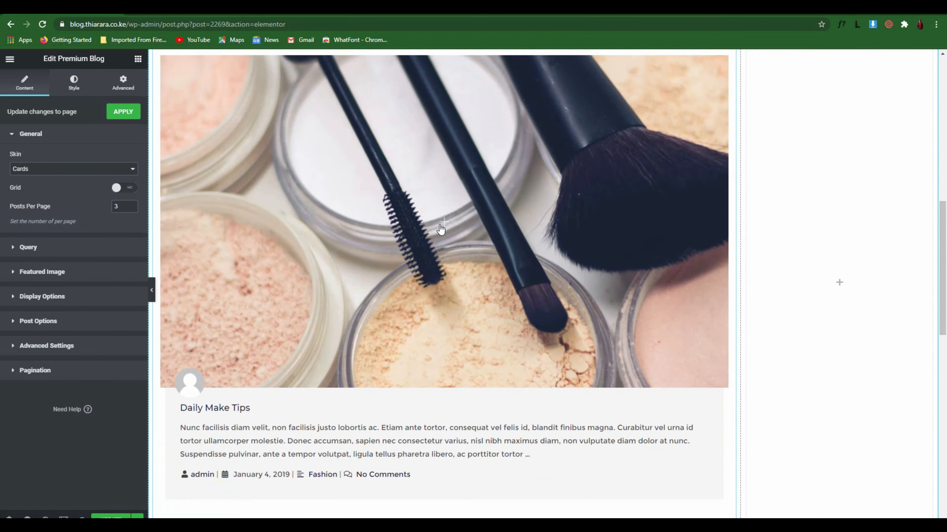
pyautogui.scroll(12, 438, 226)
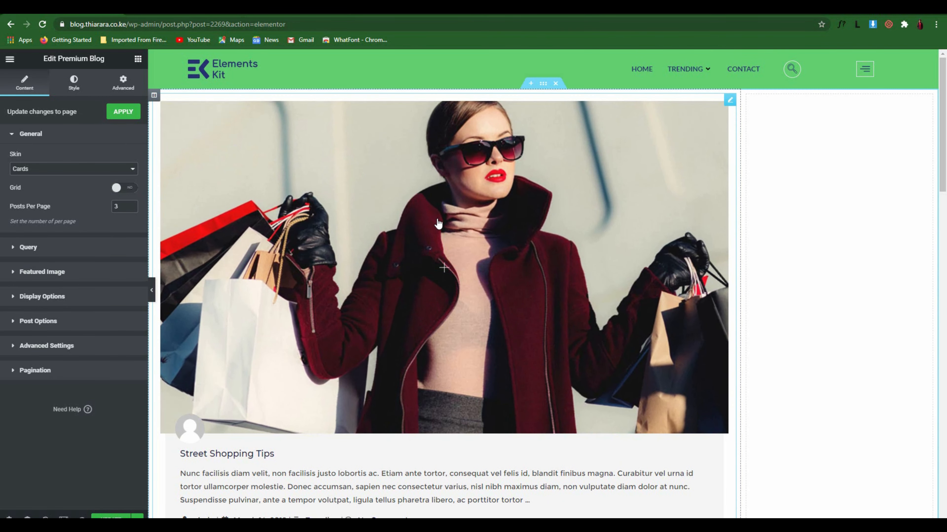
pyautogui.scroll(-4, 438, 224)
pyautogui.scroll(-5, 242, 280)
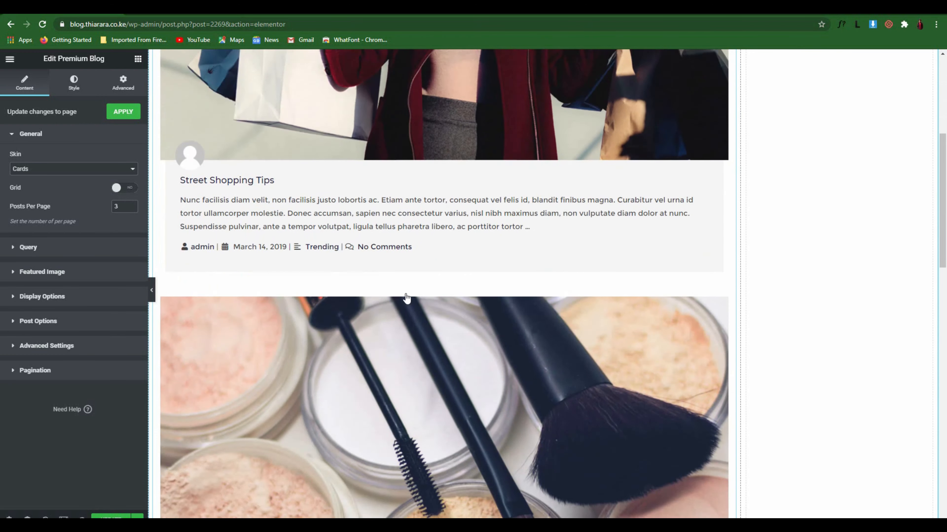
pyautogui.scroll(3, 308, 245)
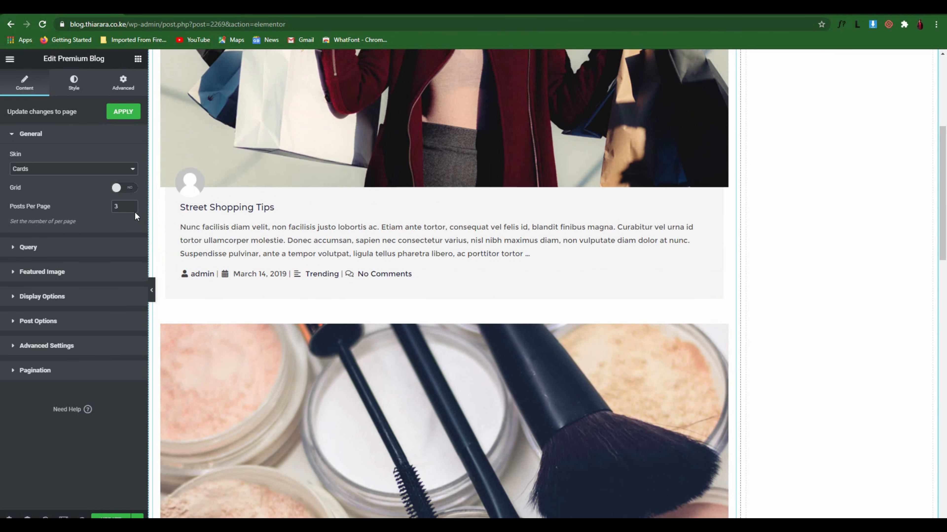
pyautogui.click(128, 190)
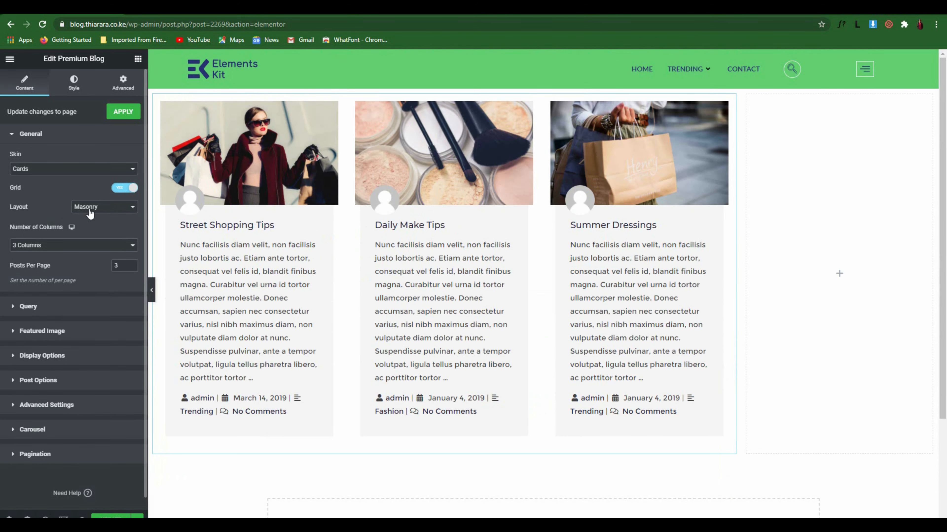
# Set the grid layout to Even and enable forced equal height for the content boxes
pyautogui.click(86, 210)
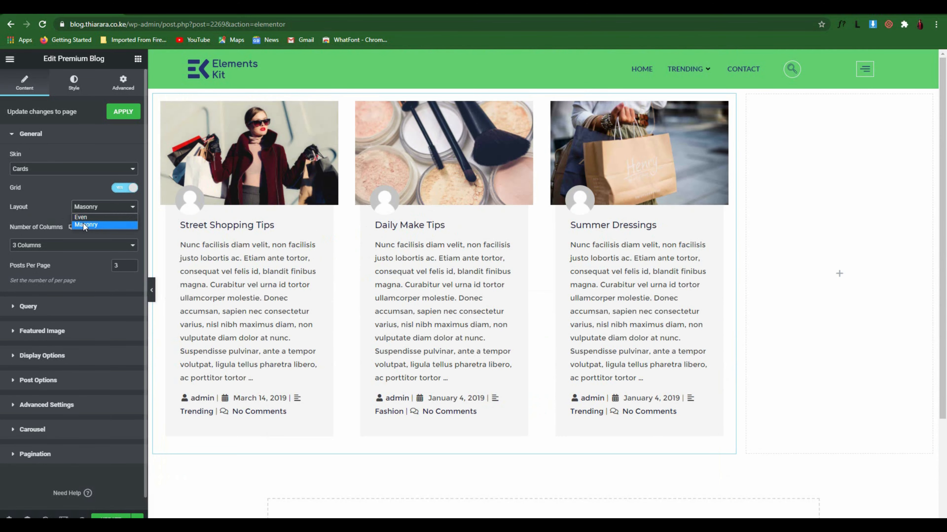
pyautogui.click(81, 217)
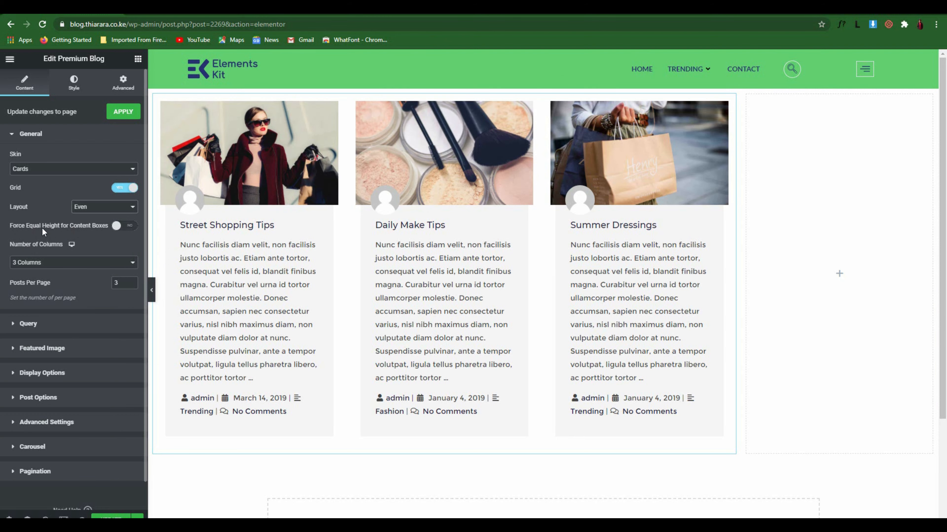
pyautogui.click(125, 226)
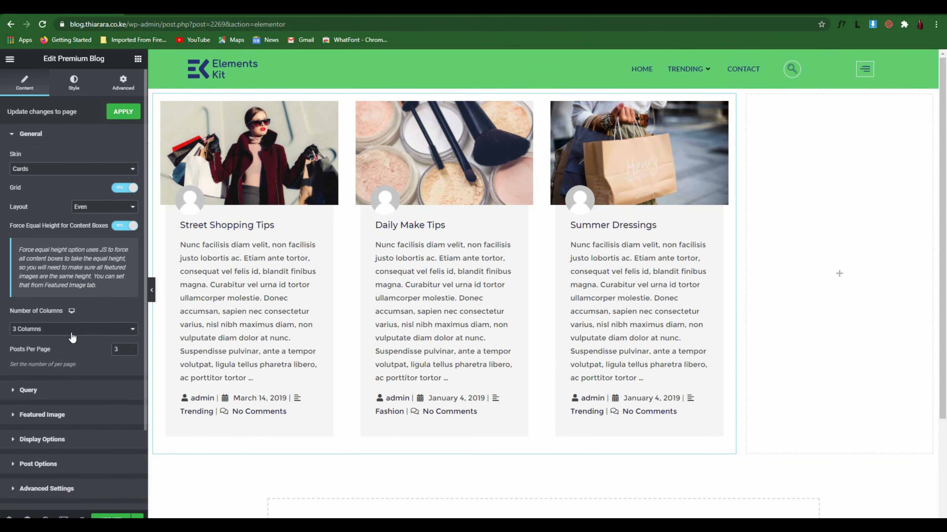
# Set the blog grid to 2 columns with 4 posts per page and check the resulting posts
pyautogui.click(50, 332)
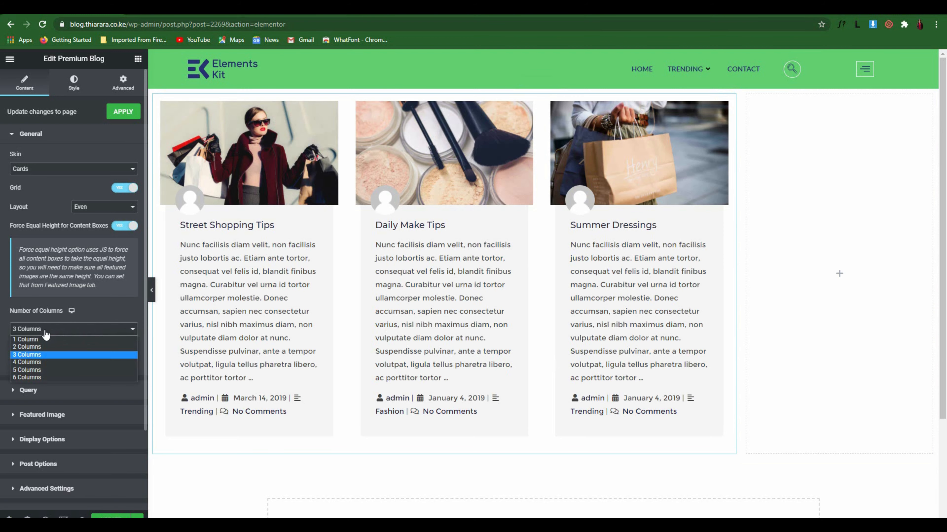
pyautogui.click(29, 347)
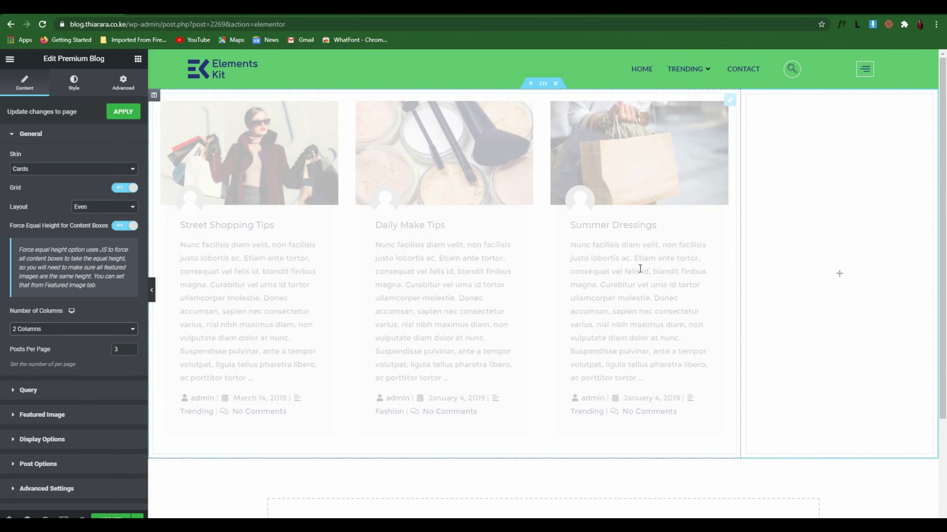
pyautogui.scroll(-3, 101, 265)
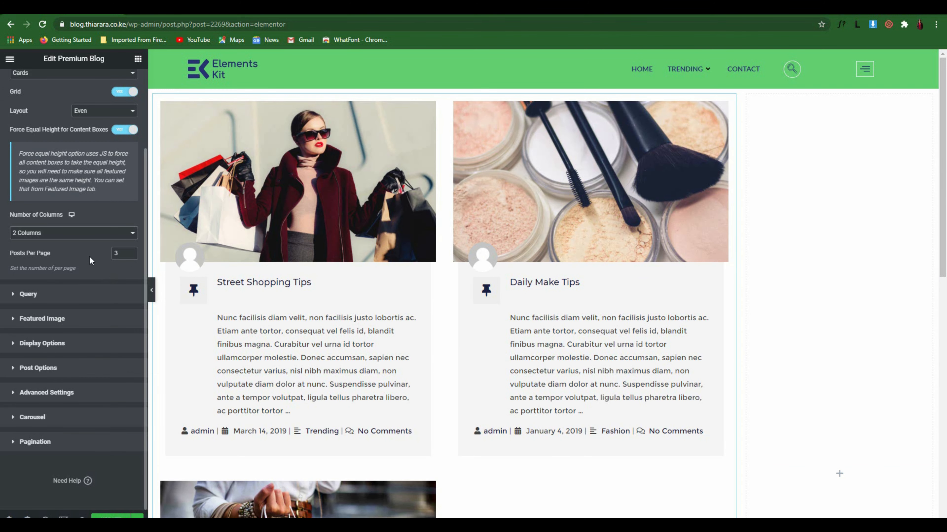
pyautogui.write('4')
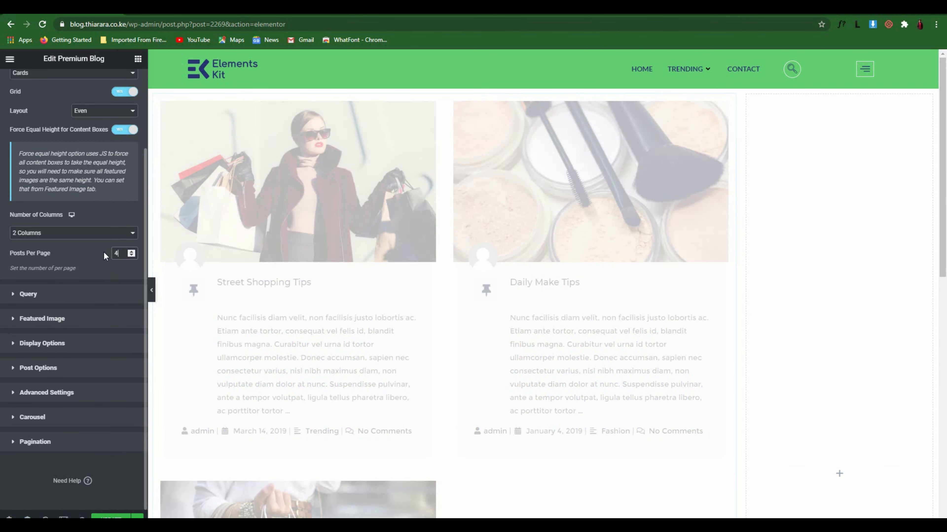
pyautogui.scroll(-4, 569, 373)
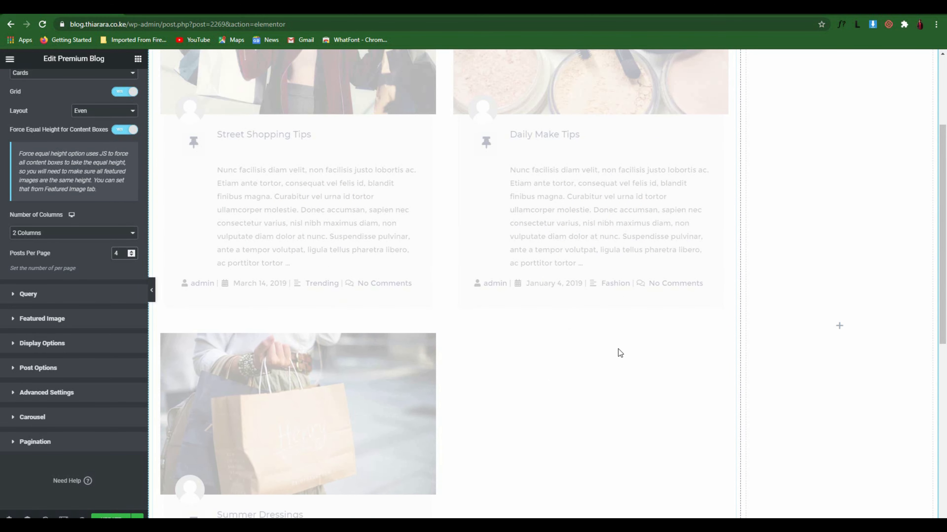
pyautogui.scroll(4, 606, 231)
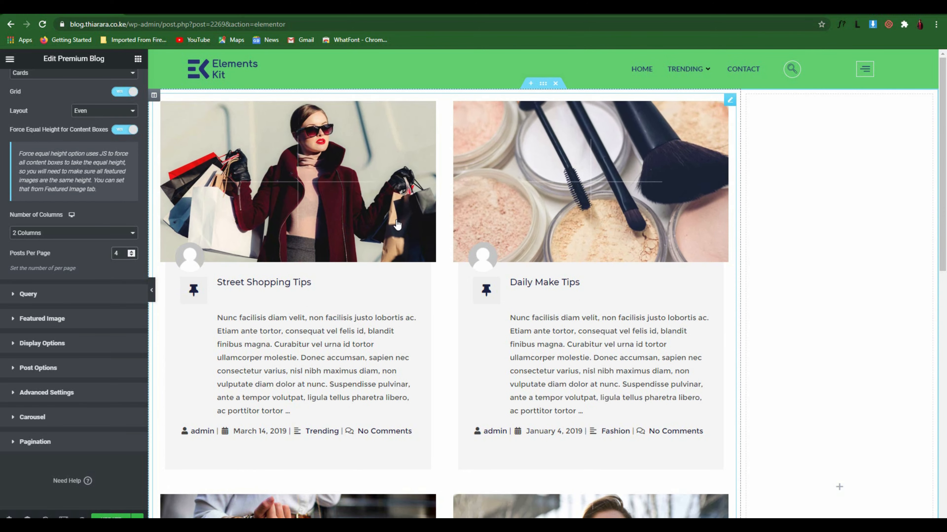
pyautogui.scroll(-4, 606, 231)
pyautogui.scroll(-5, 523, 372)
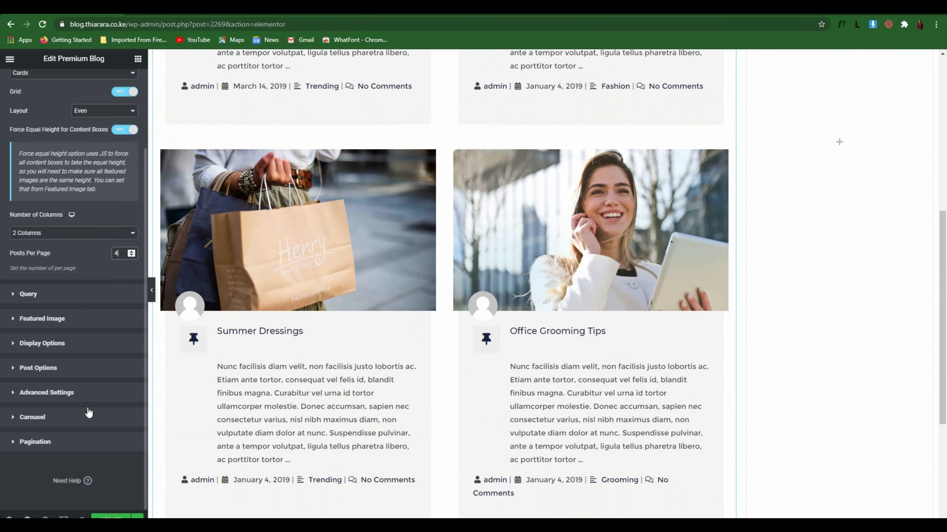
pyautogui.scroll(-5, 572, 424)
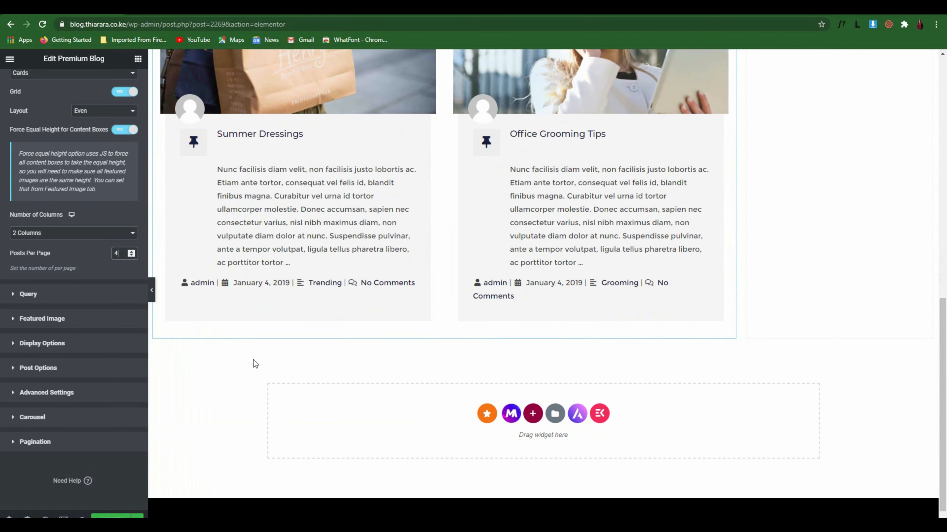
# Try filtering the posts with the query's Match Categories rule for the Before-After and Fashion categories
pyautogui.click(32, 294)
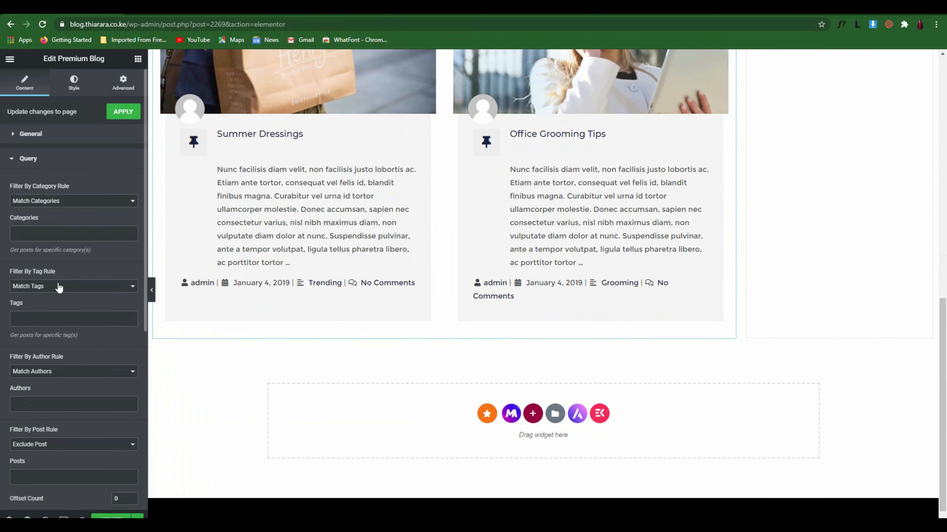
pyautogui.scroll(14, 359, 346)
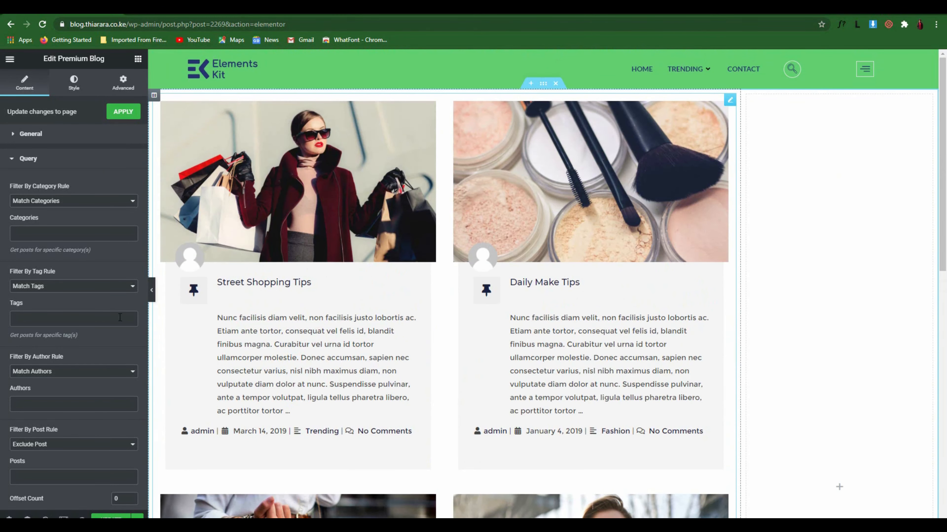
pyautogui.click(72, 203)
pyautogui.click(70, 211)
pyautogui.click(66, 233)
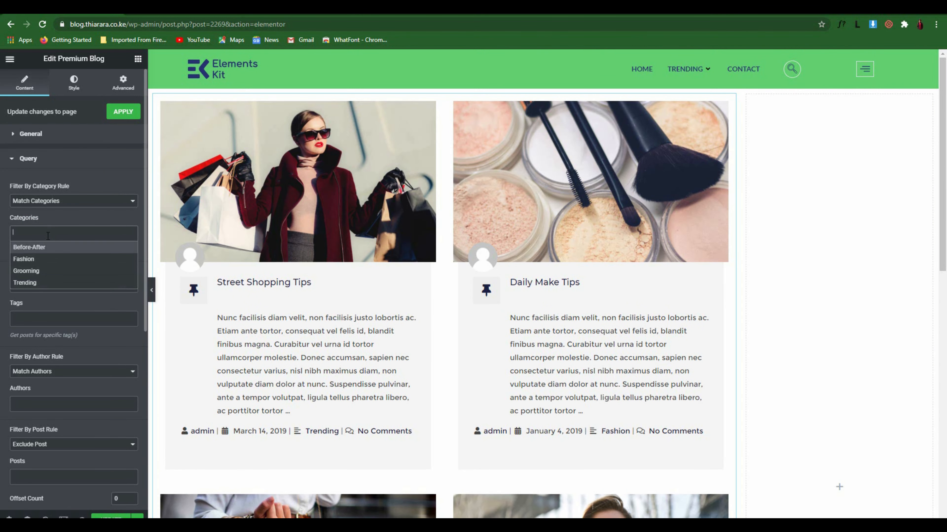
pyautogui.click(32, 247)
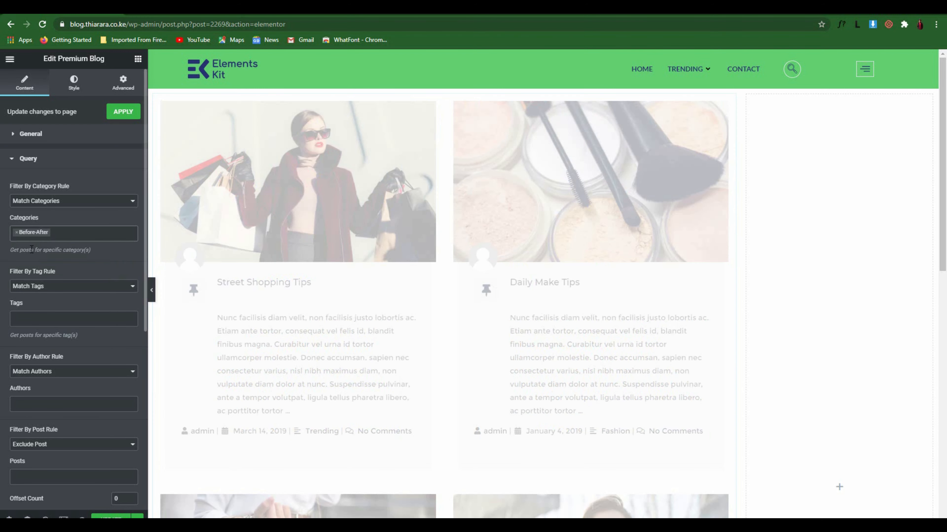
pyautogui.click(66, 235)
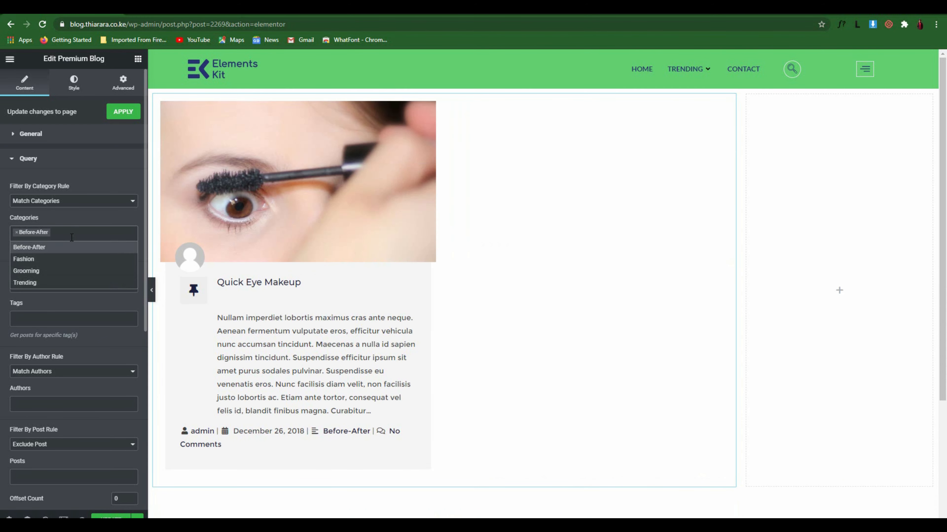
pyautogui.click(55, 258)
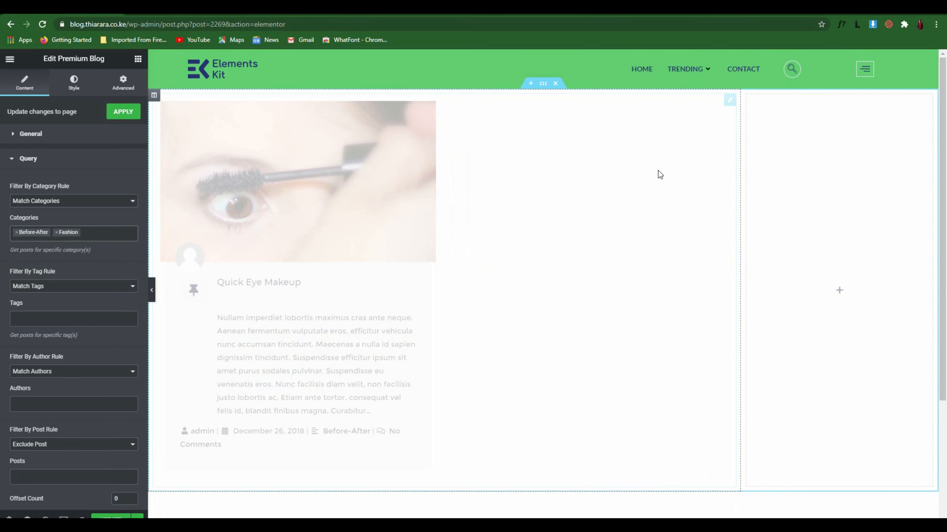
pyautogui.scroll(-5, 526, 284)
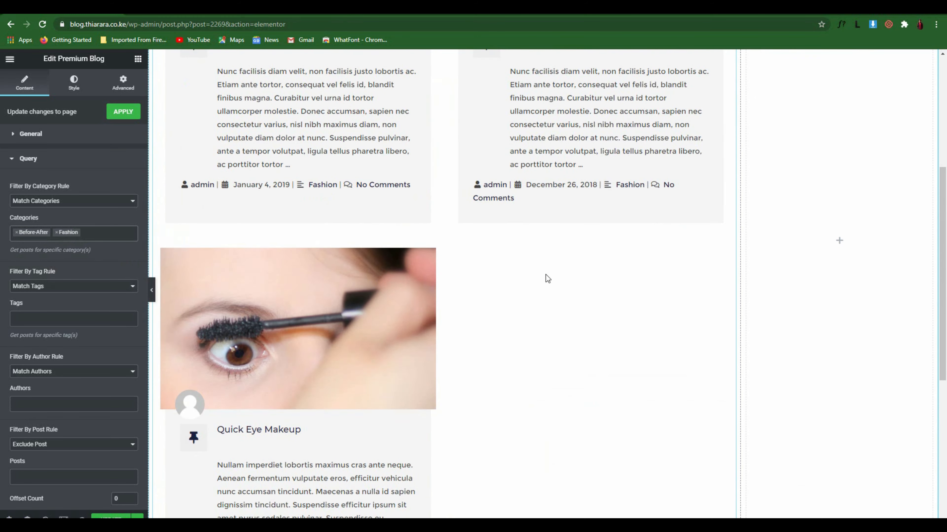
# Remove the Fashion and Before-After categories from the query's category filter
pyautogui.click(56, 233)
pyautogui.click(17, 232)
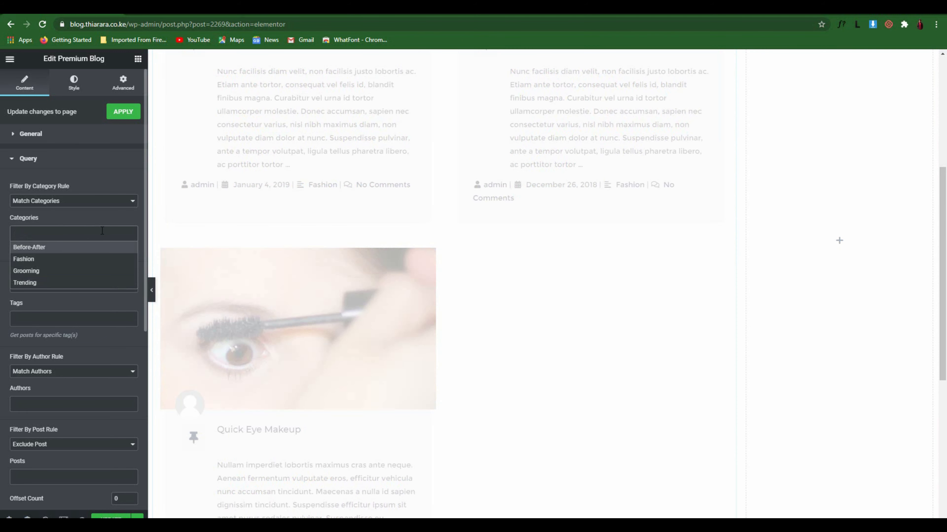
pyautogui.click(83, 219)
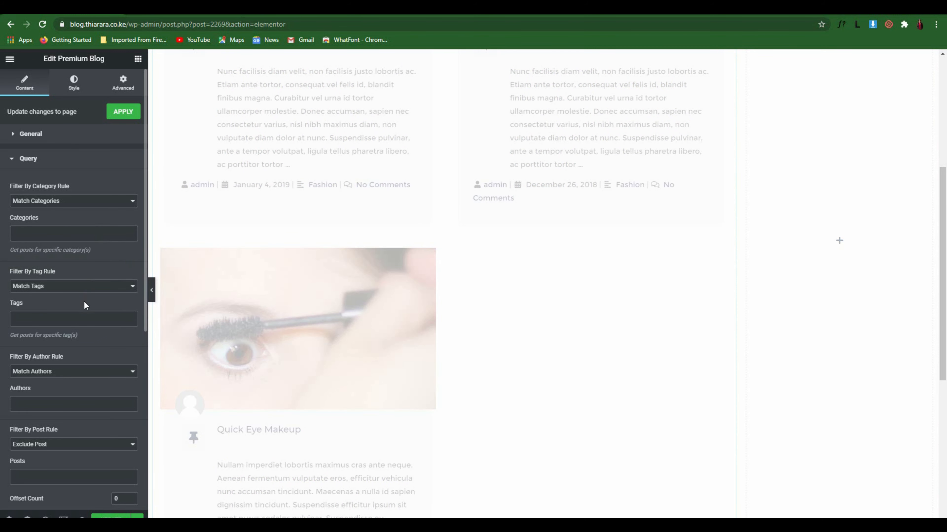
# Review the remaining query options for tags, authors, posts, offset and order, and check the resulting posts in the preview
pyautogui.scroll(-3, 35, 322)
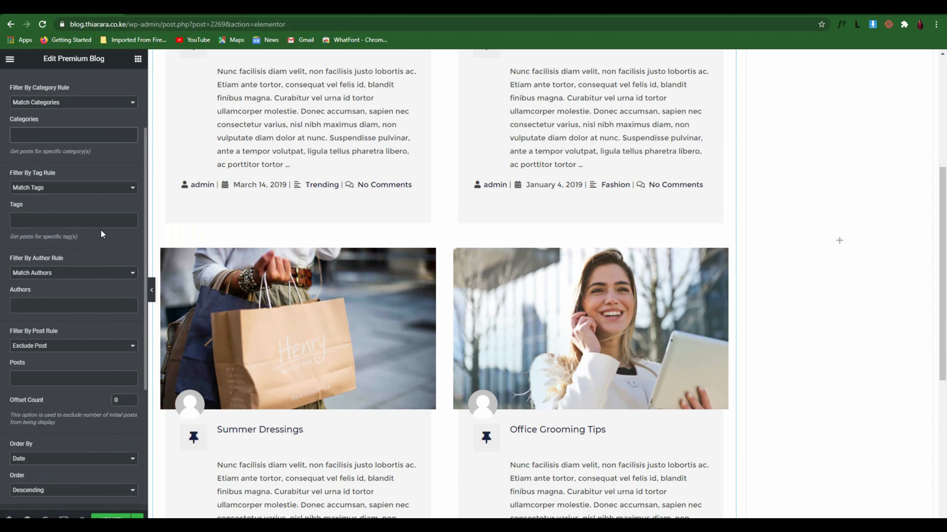
pyautogui.scroll(-4, 387, 380)
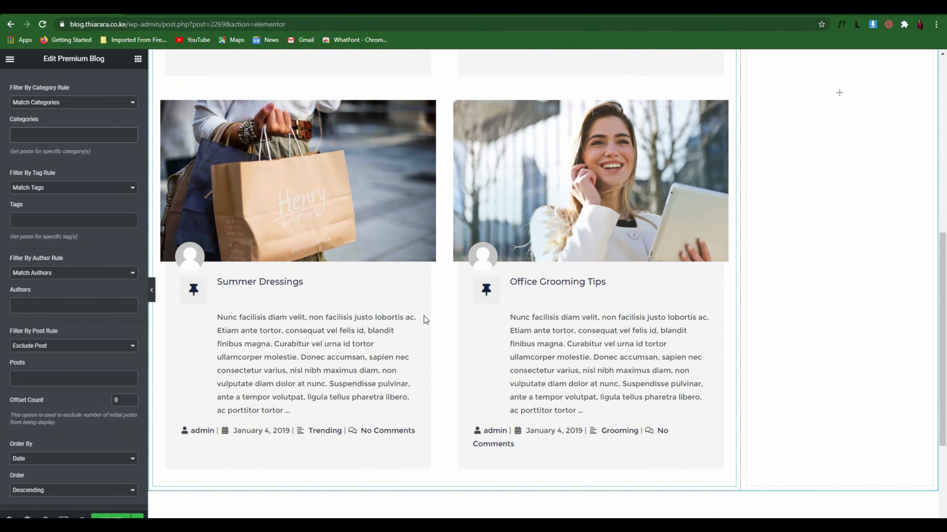
pyautogui.scroll(-3, 425, 320)
pyautogui.scroll(-4, 52, 356)
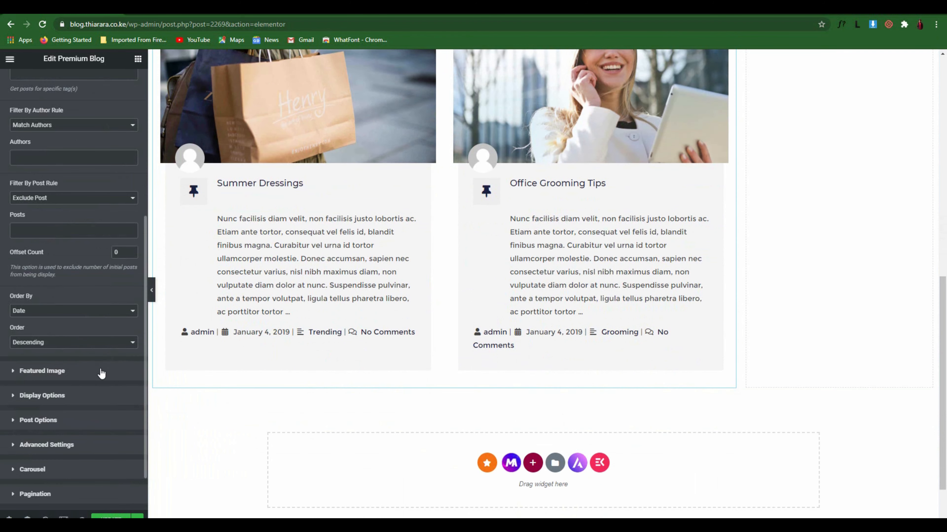
pyautogui.scroll(7, 80, 347)
pyautogui.click(42, 160)
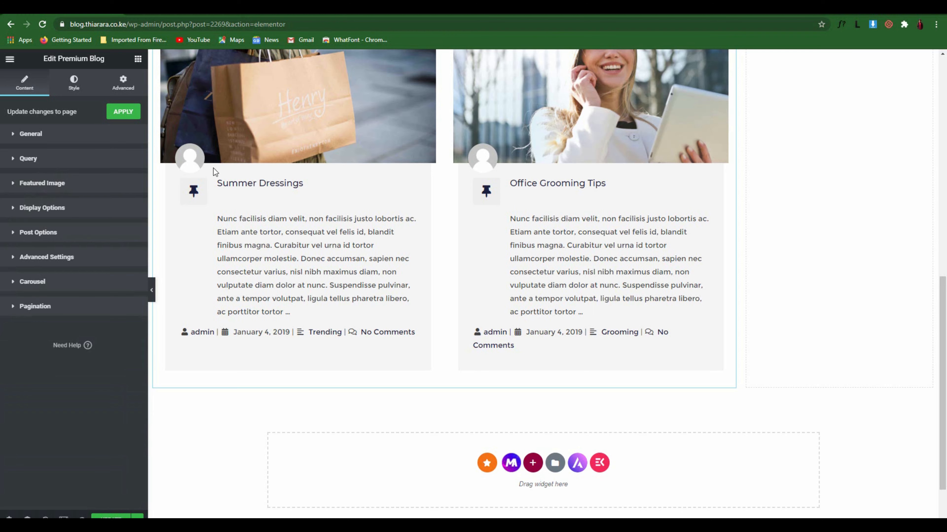
pyautogui.scroll(12, 404, 294)
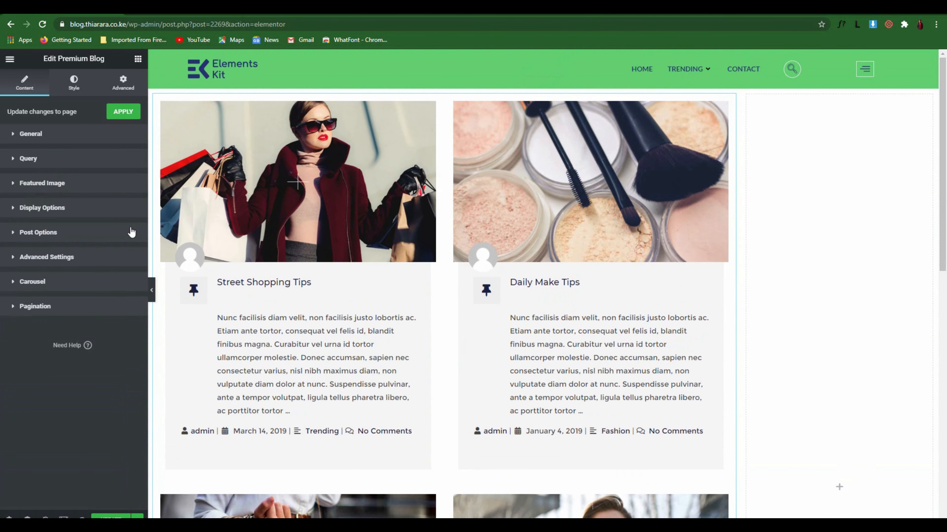
# Try the Diagonal overlay effect on the featured images, and set the overlay effect to Bordered
pyautogui.click(53, 184)
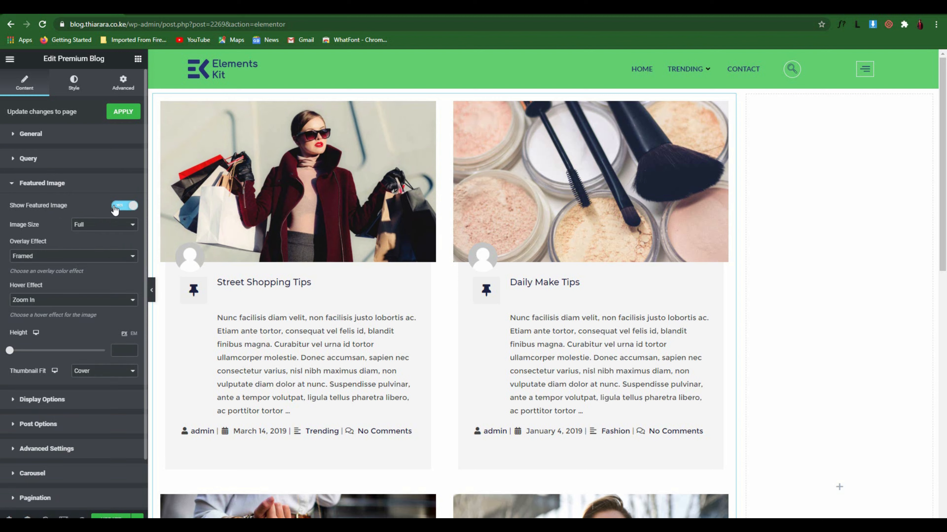
pyautogui.click(73, 257)
pyautogui.click(64, 281)
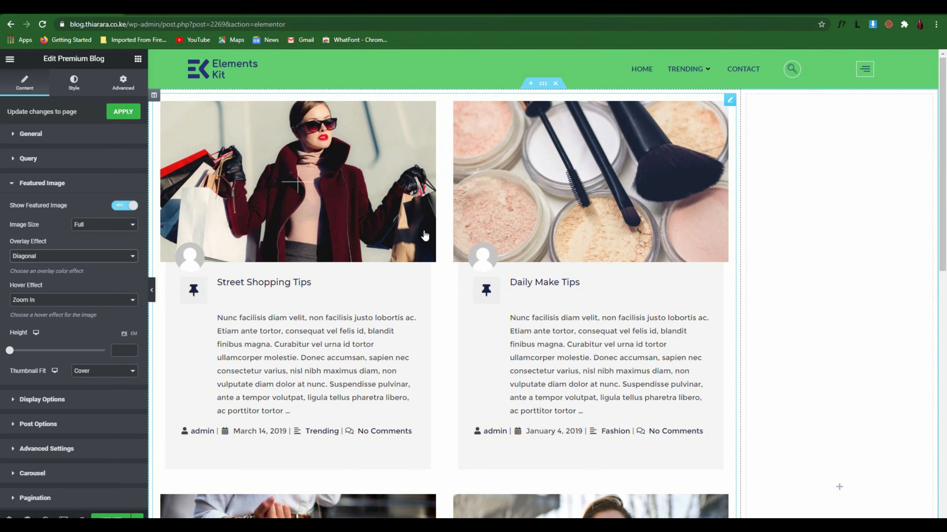
pyautogui.click(51, 257)
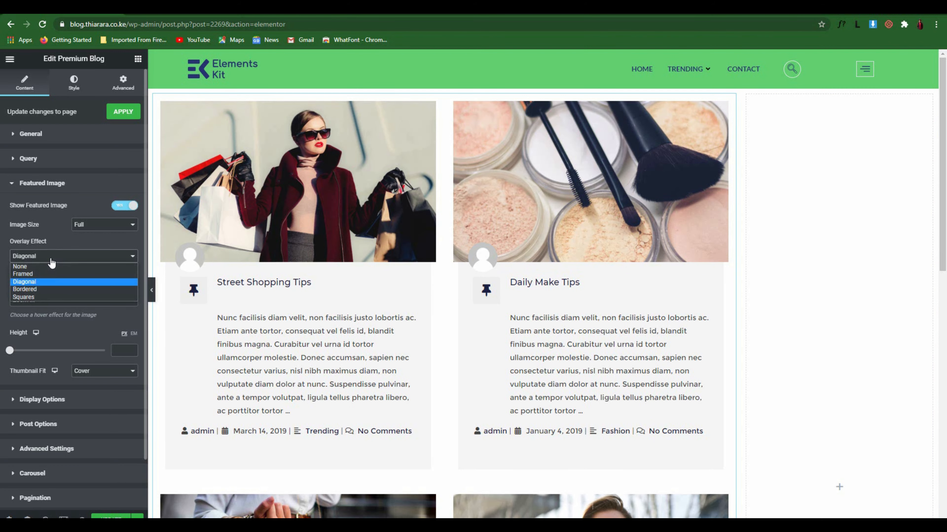
pyautogui.click(38, 289)
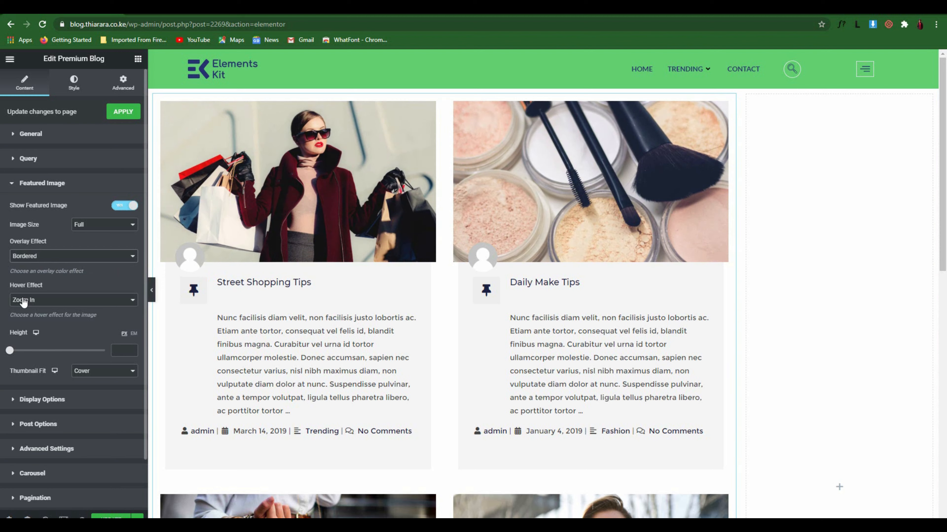
# Compare the Zoom Out and Bright hover effects for the featured images, and set the hover effect to Zoom Out
pyautogui.click(54, 302)
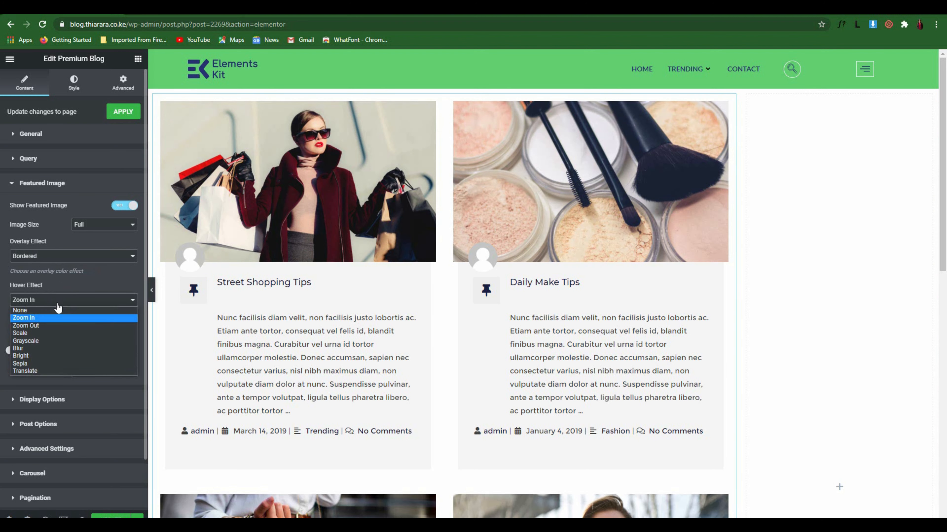
pyautogui.click(43, 326)
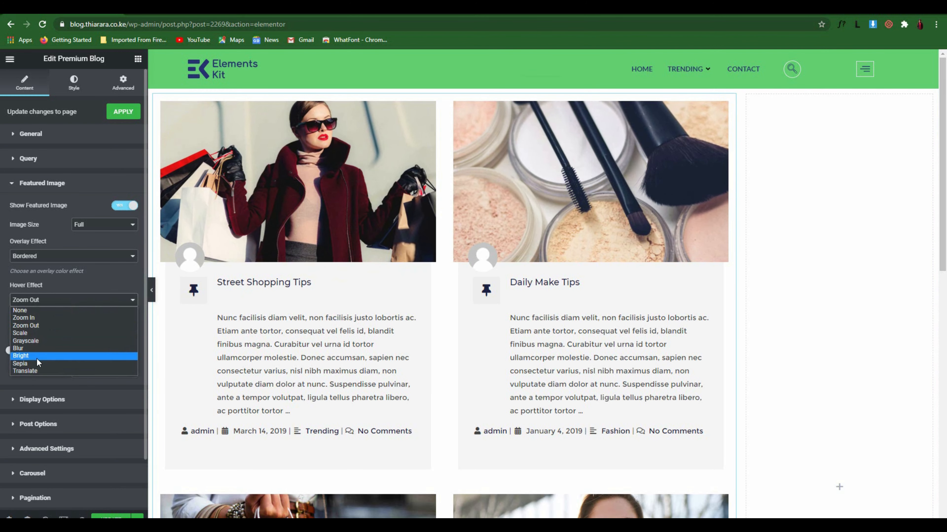
pyautogui.click(36, 357)
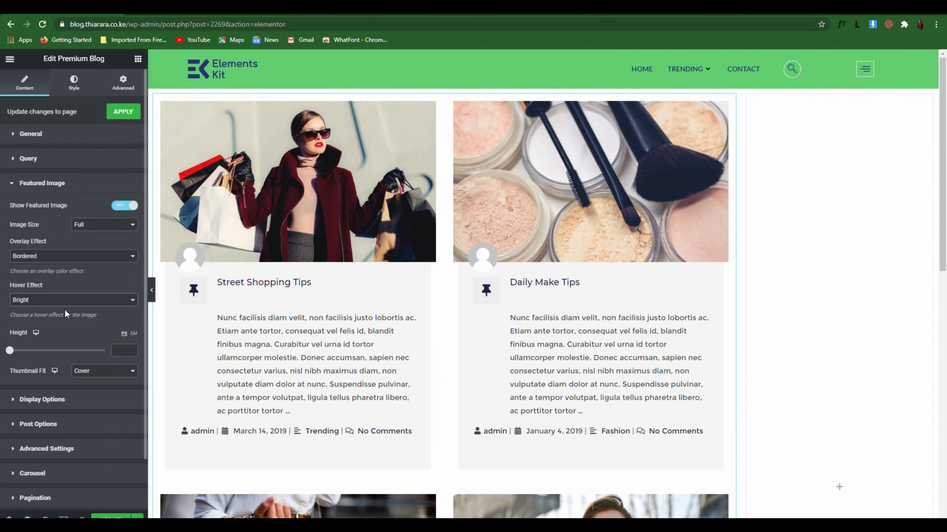
pyautogui.click(70, 300)
pyautogui.click(61, 327)
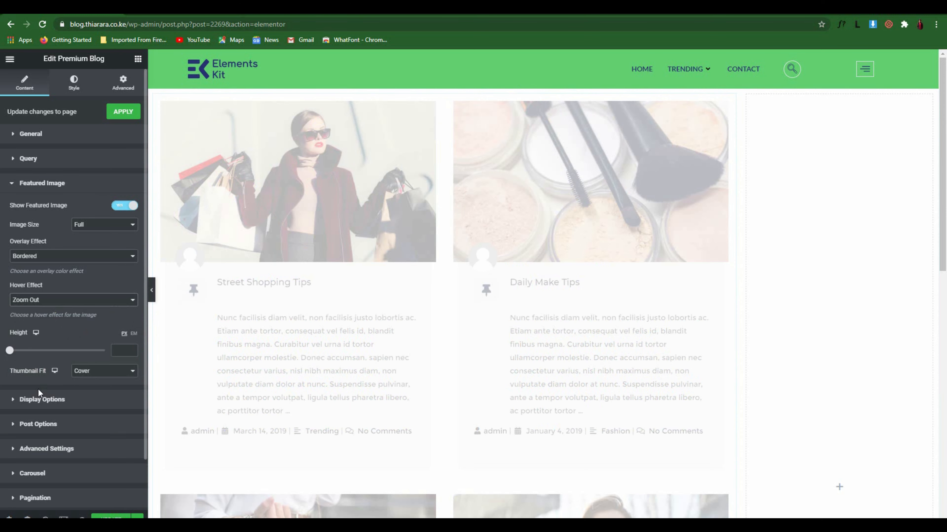
# Try a featured image height of 0, undo it, and check the thumbnail fit choices
pyautogui.moveTo(10, 352)
pyautogui.mouseDown()
pyautogui.moveTo(21, 354)
pyautogui.moveTo(8, 352)
pyautogui.mouseUp()
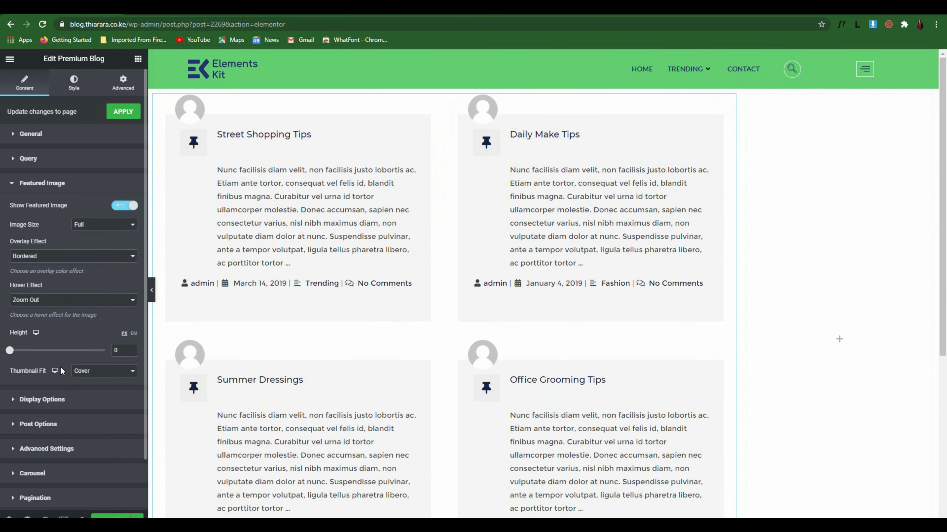
pyautogui.hotkey('ctrl', 'z')
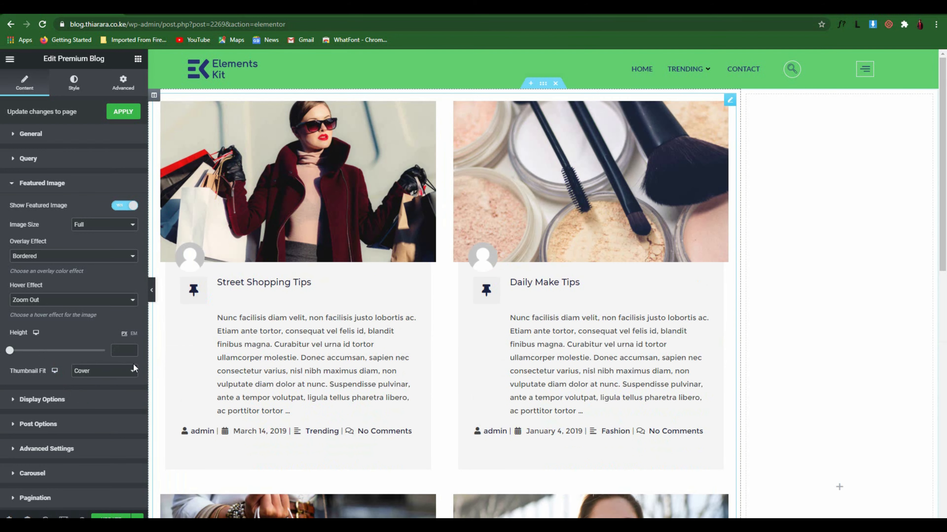
pyautogui.click(86, 374)
pyautogui.click(87, 375)
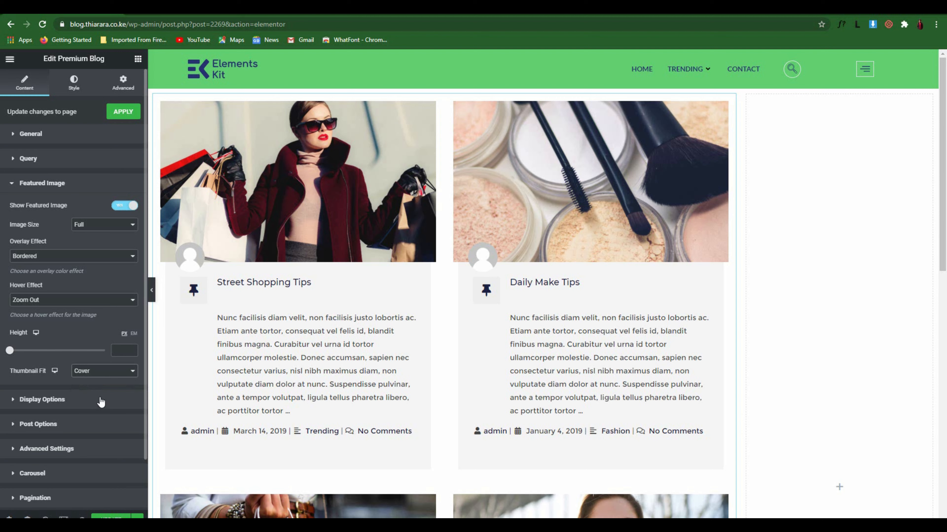
pyautogui.click(60, 189)
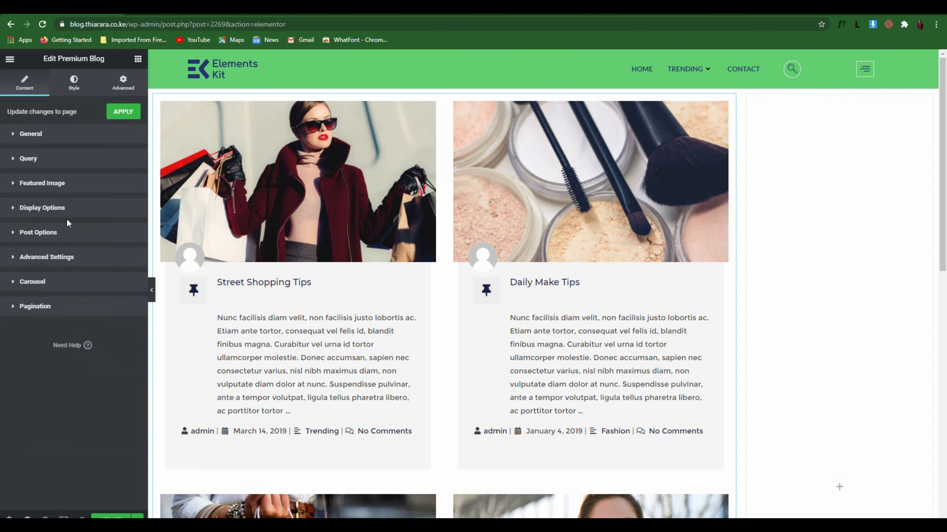
# Compare the H1 and H4 heading tags for the post titles in the display options, and set the title tag to H1
pyautogui.click(75, 208)
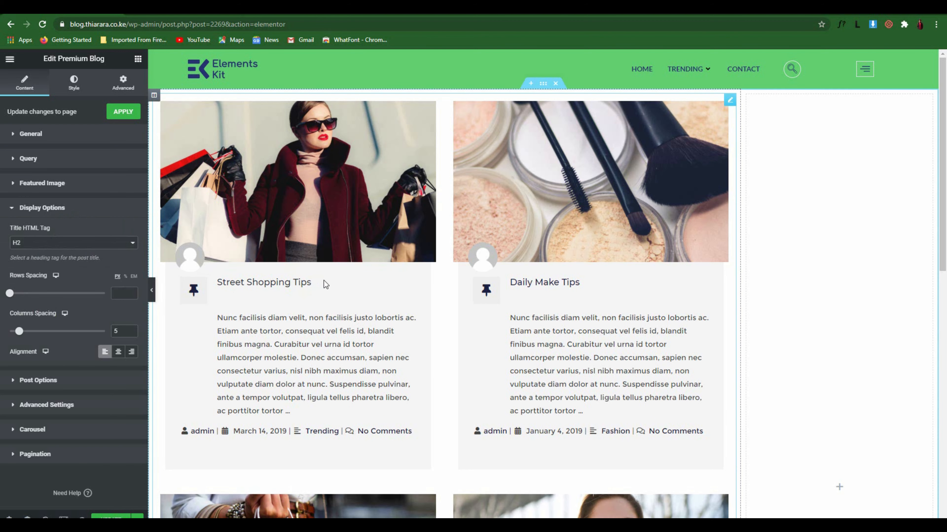
pyautogui.moveTo(324, 284); pyautogui.dragTo(282, 286)
pyautogui.click(94, 243)
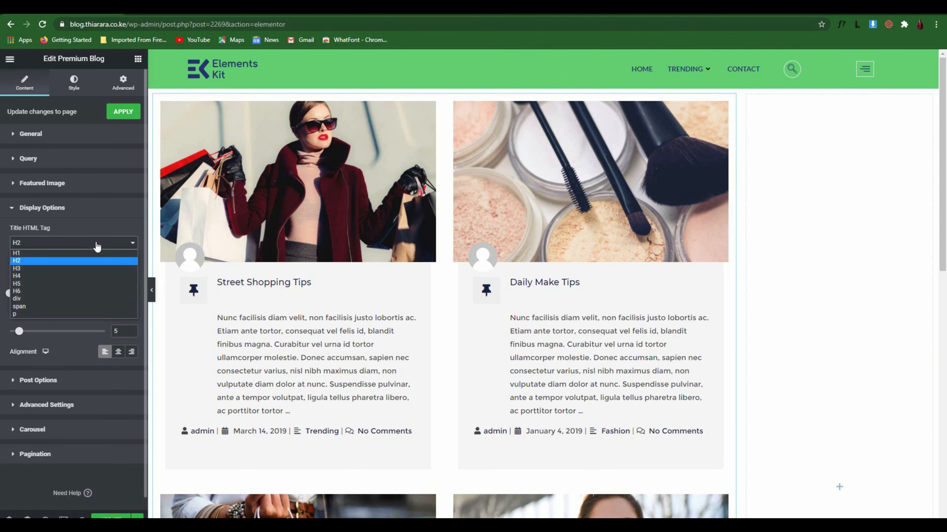
pyautogui.click(62, 255)
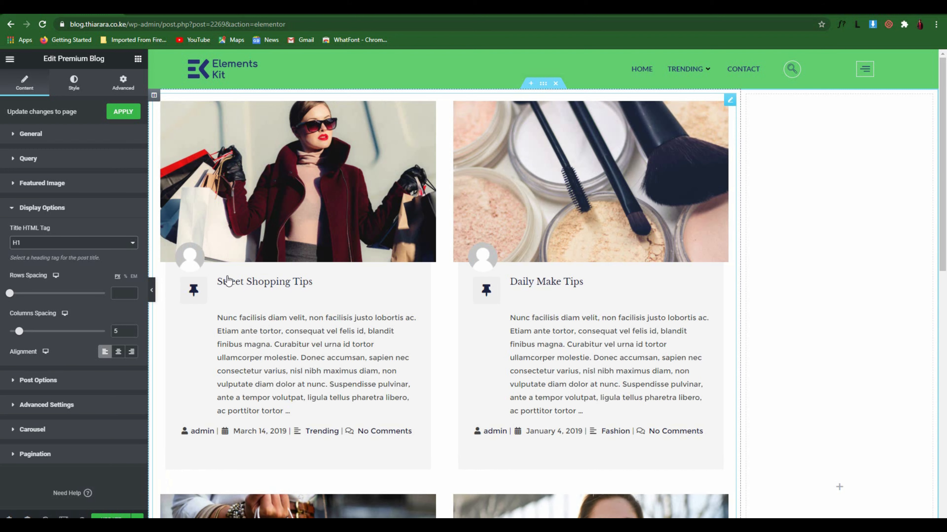
pyautogui.click(29, 246)
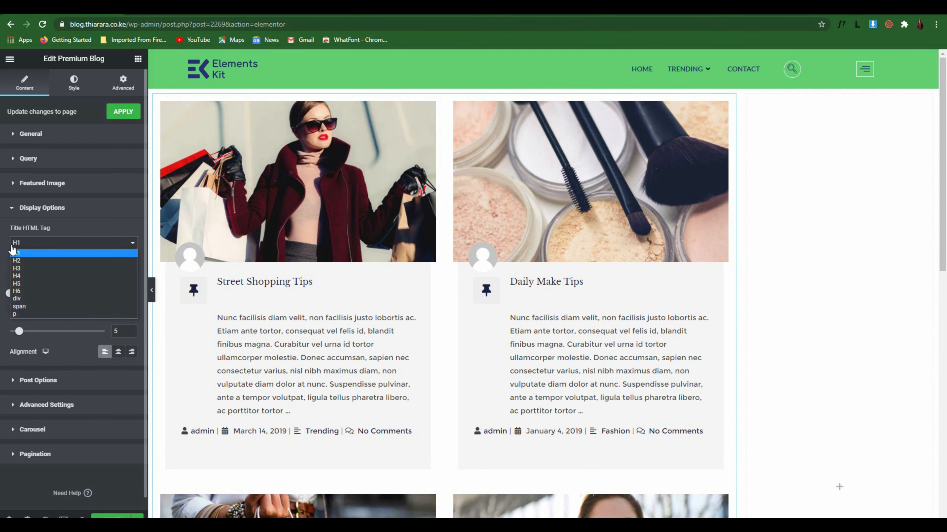
pyautogui.click(23, 278)
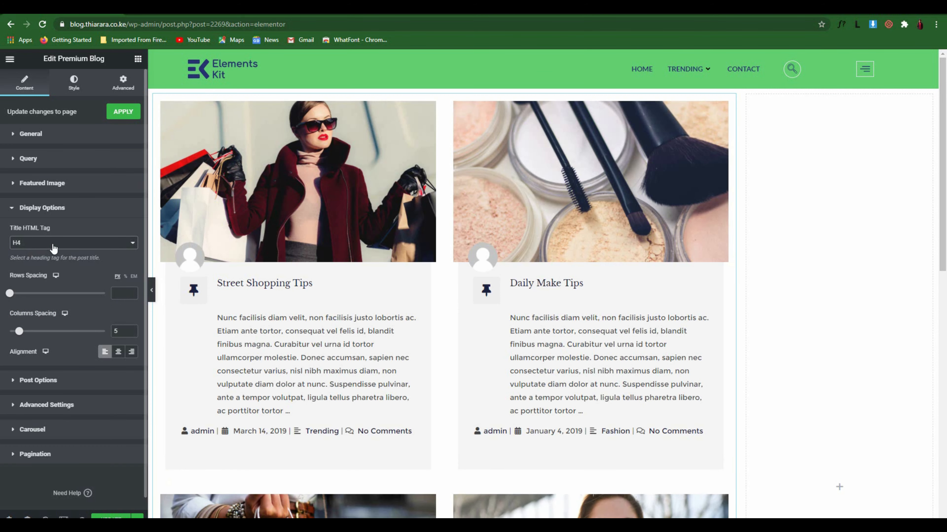
pyautogui.click(54, 247)
pyautogui.click(32, 256)
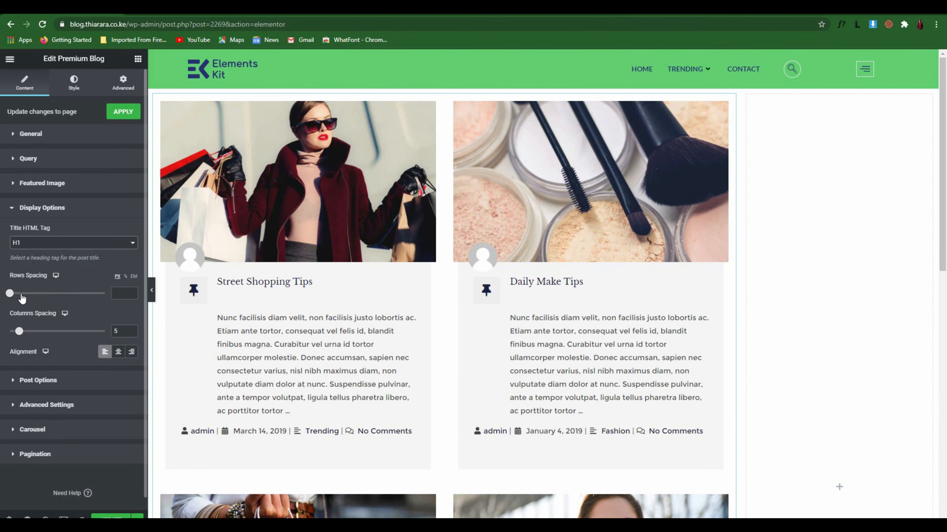
# Set the blog grid's rows spacing to 32 and its columns spacing to 2
pyautogui.scroll(-3, 350, 357)
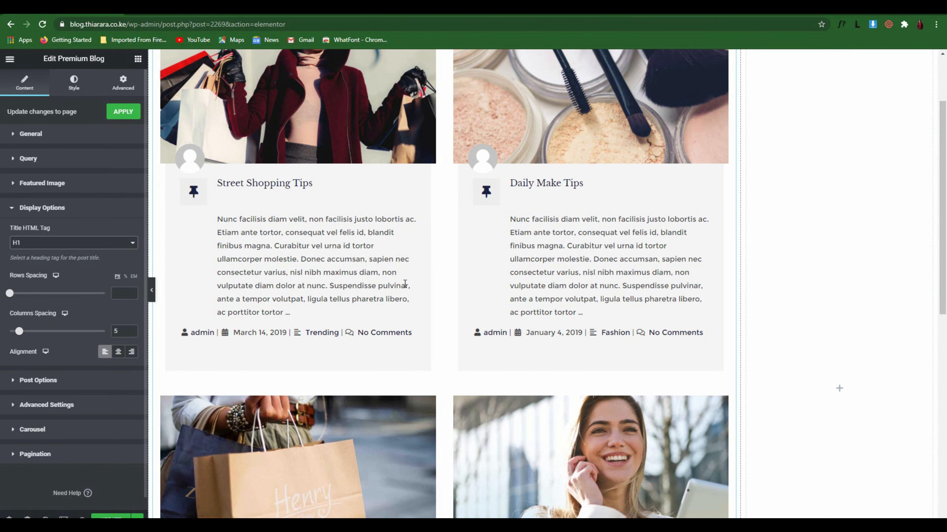
pyautogui.moveTo(10, 295); pyautogui.dragTo(26, 295)
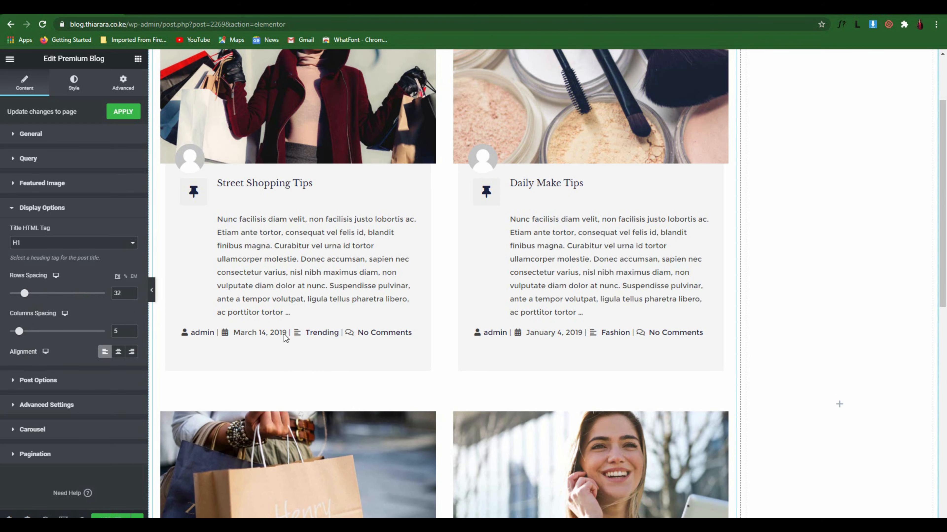
pyautogui.moveTo(19, 331)
pyautogui.mouseDown()
pyautogui.moveTo(90, 332)
pyautogui.moveTo(14, 339)
pyautogui.mouseUp()
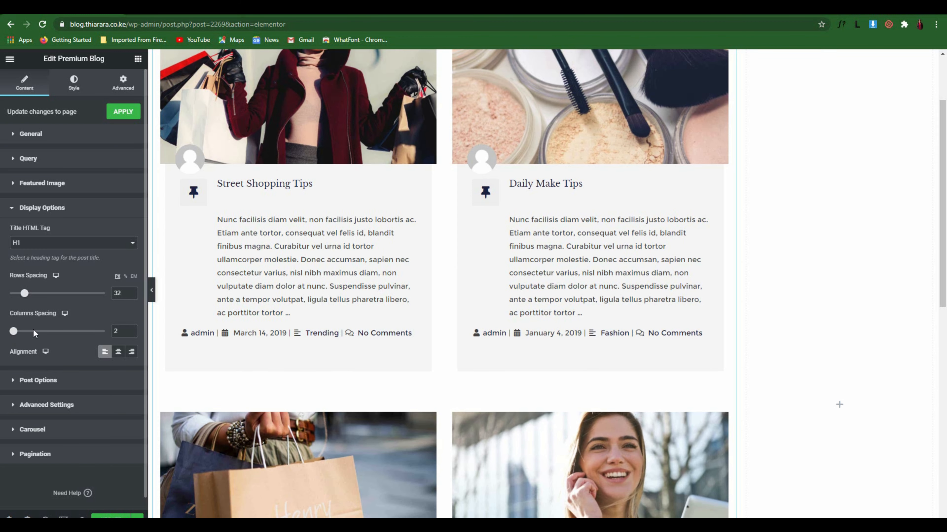
# Try center and right alignment for the post content, and restore left alignment
pyautogui.click(120, 354)
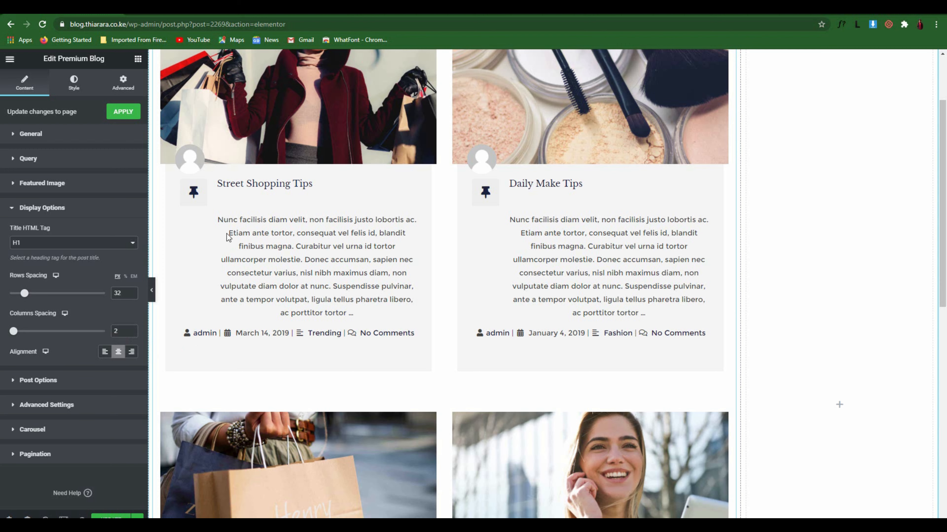
pyautogui.click(131, 352)
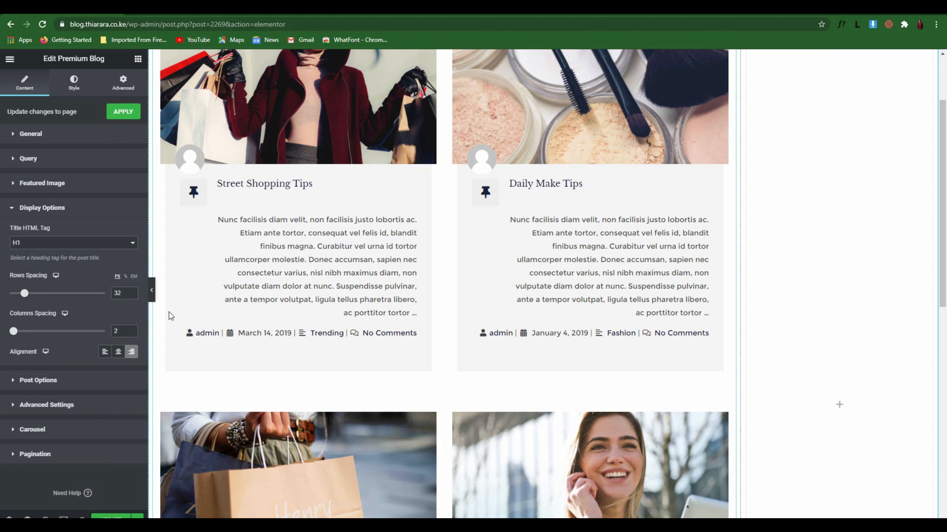
pyautogui.click(104, 353)
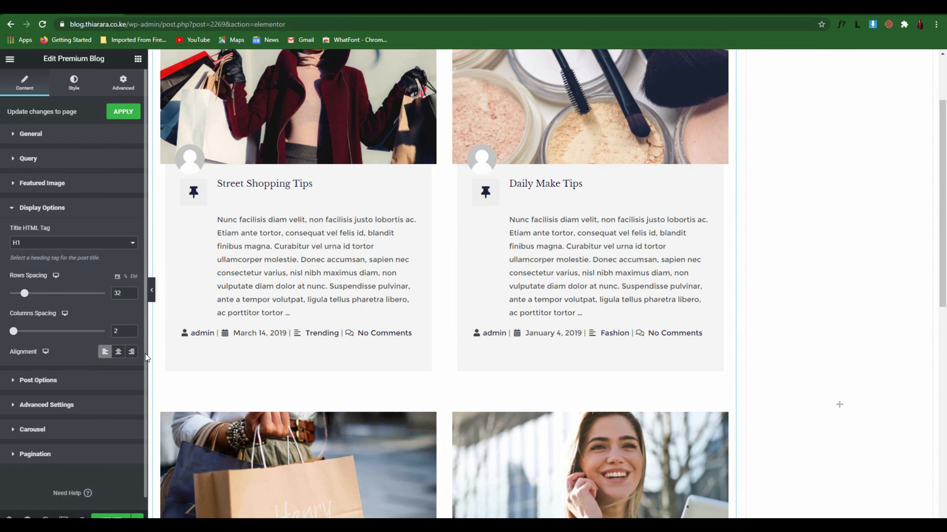
# Review the post options, try hiding the post content and show it again, and set the excerpt length to 20
pyautogui.click(57, 382)
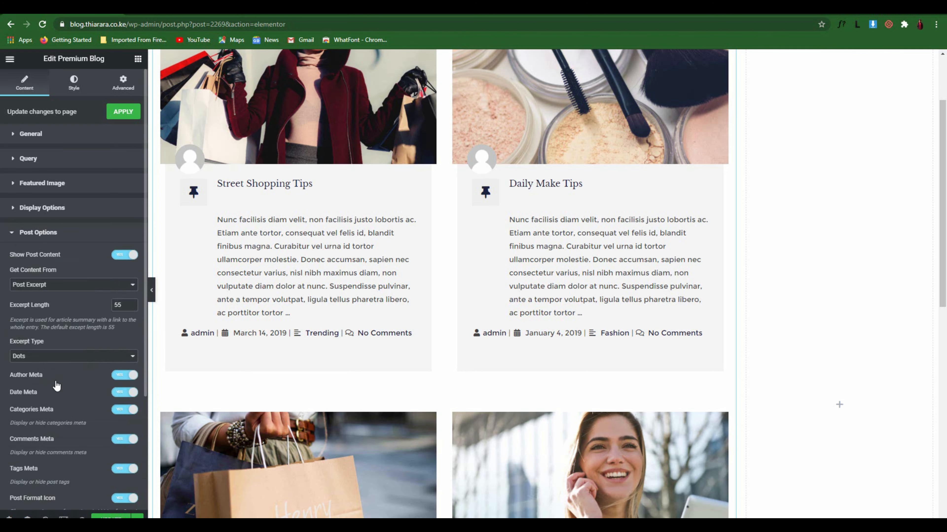
pyautogui.scroll(-3, 108, 296)
pyautogui.scroll(3, 218, 284)
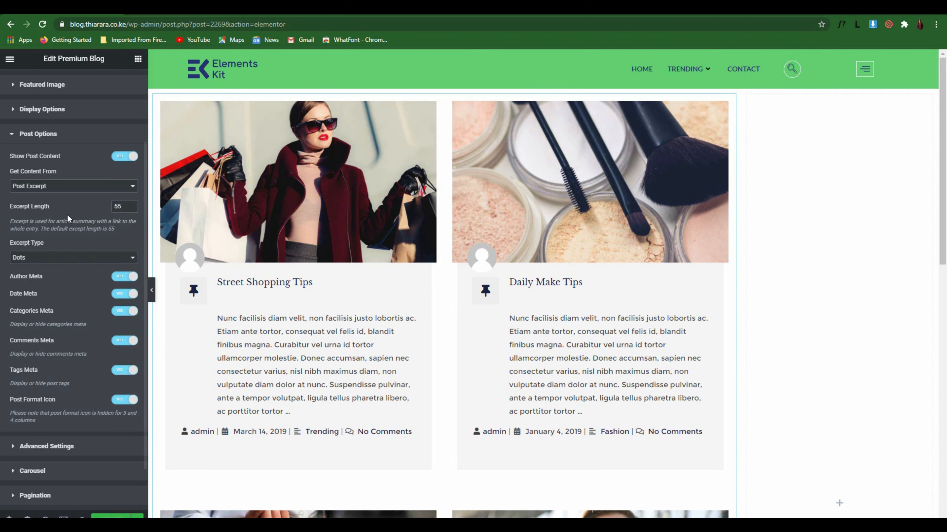
pyautogui.scroll(3, 47, 173)
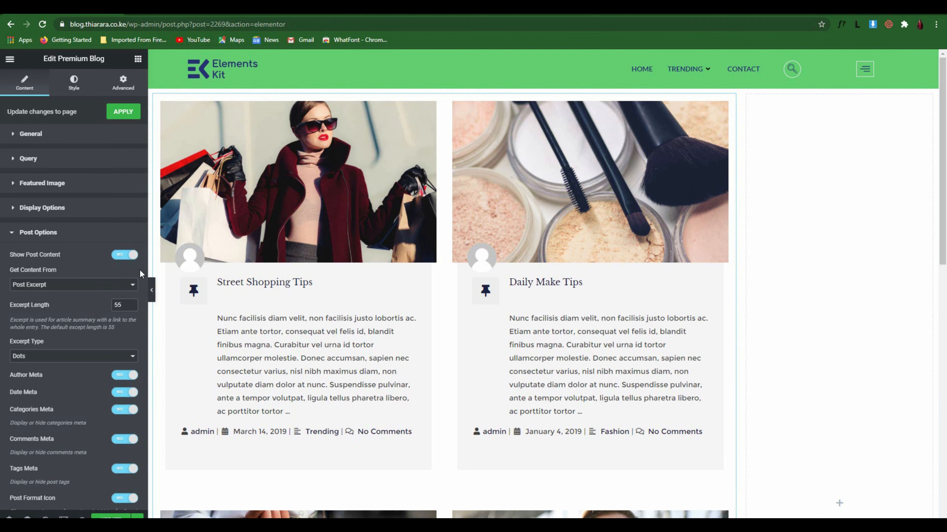
pyautogui.click(124, 256)
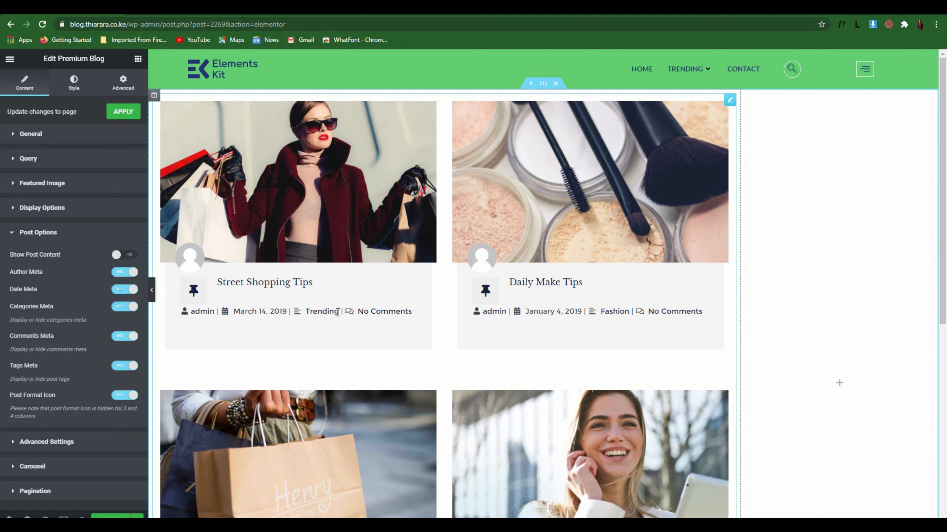
pyautogui.click(126, 257)
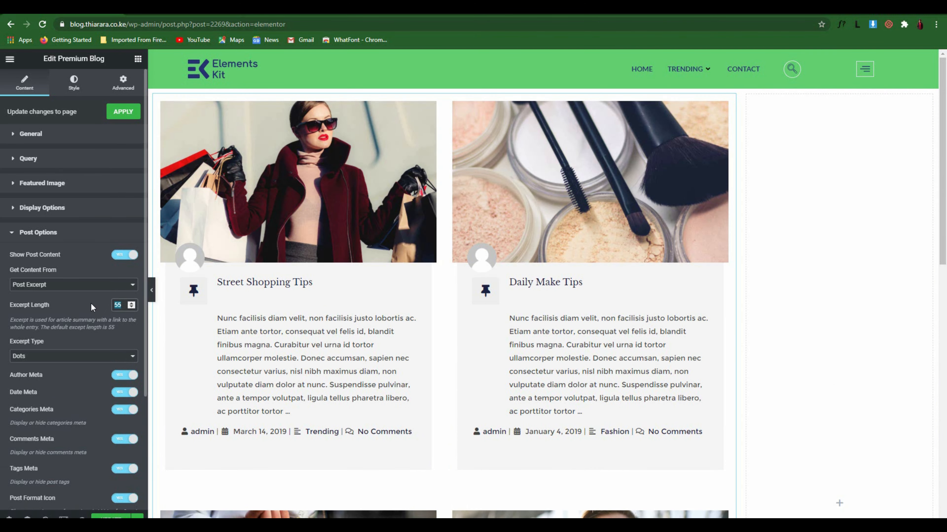
pyautogui.write('20')
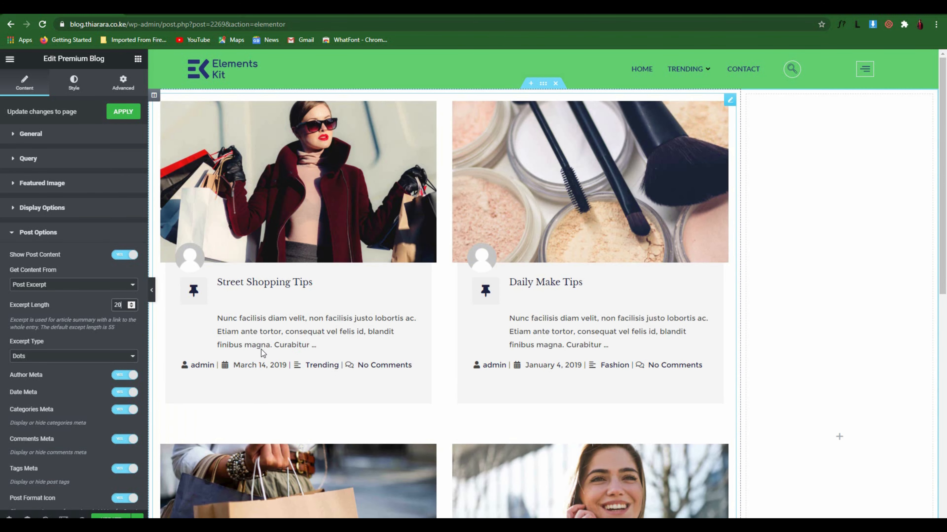
# Check the shortened excerpts across the blog grid and set the excerpt type to Link
pyautogui.scroll(-1, 377, 325)
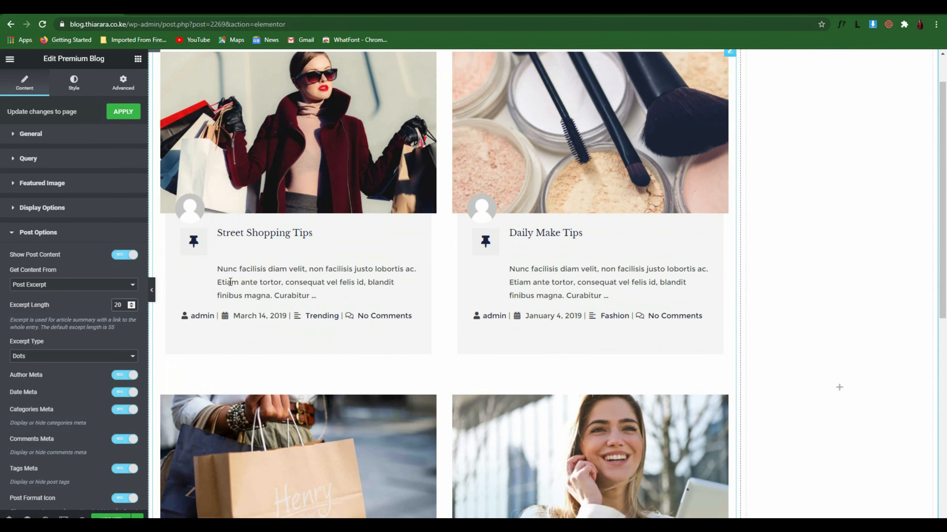
pyautogui.scroll(-4, 655, 341)
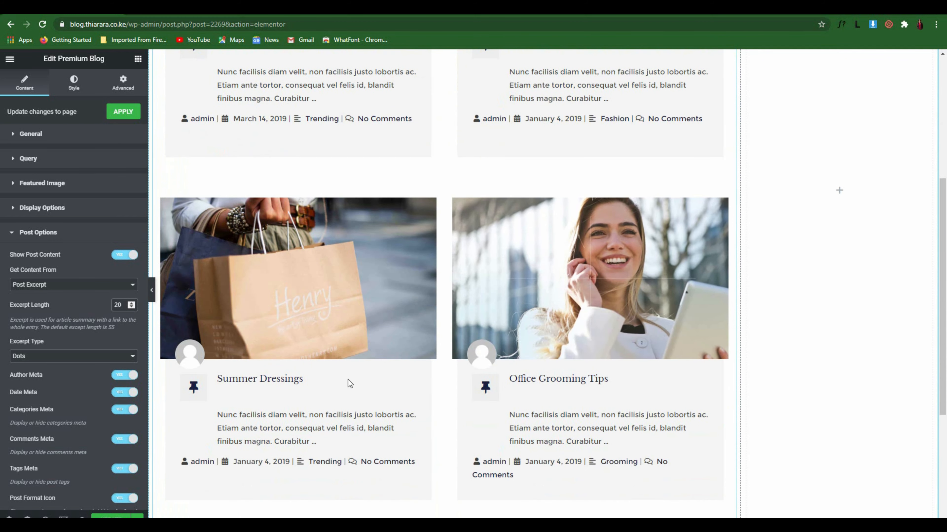
pyautogui.scroll(5, 322, 417)
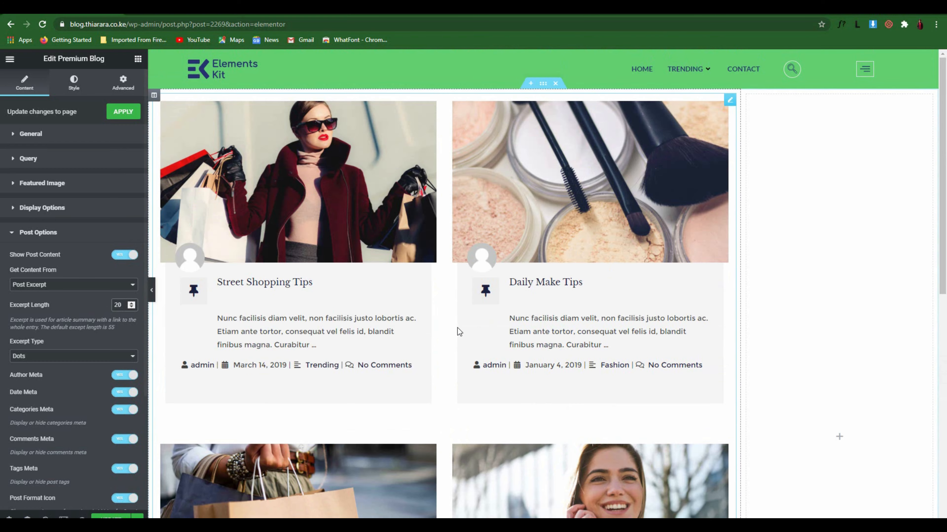
pyautogui.scroll(-3, 309, 338)
pyautogui.scroll(-3, 309, 337)
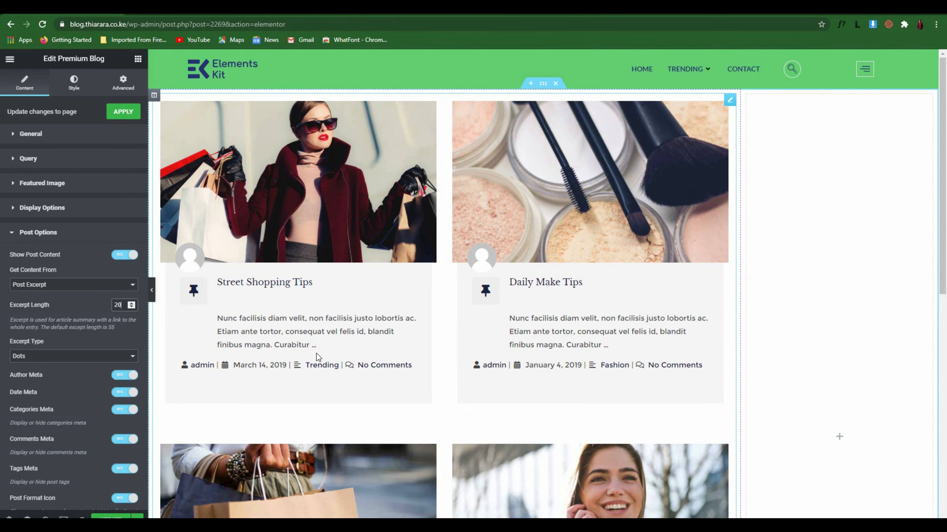
pyautogui.click(96, 356)
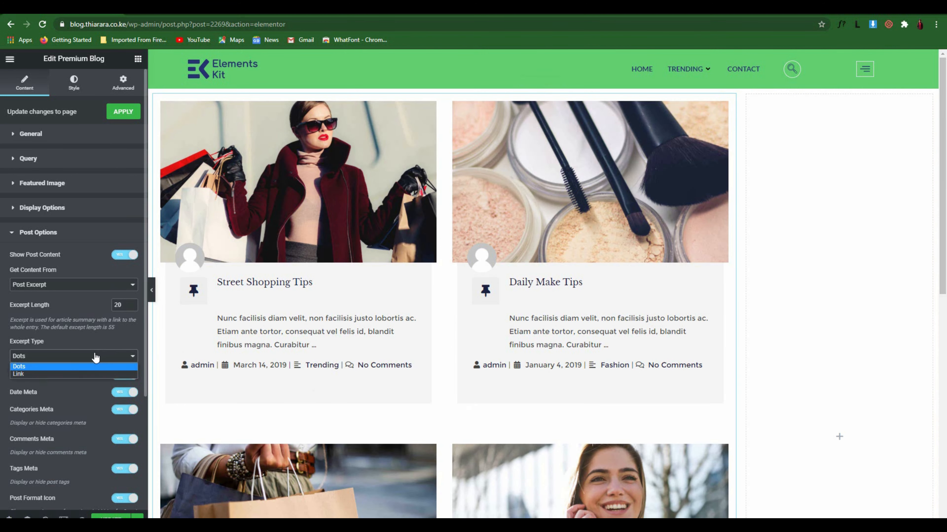
pyautogui.click(70, 374)
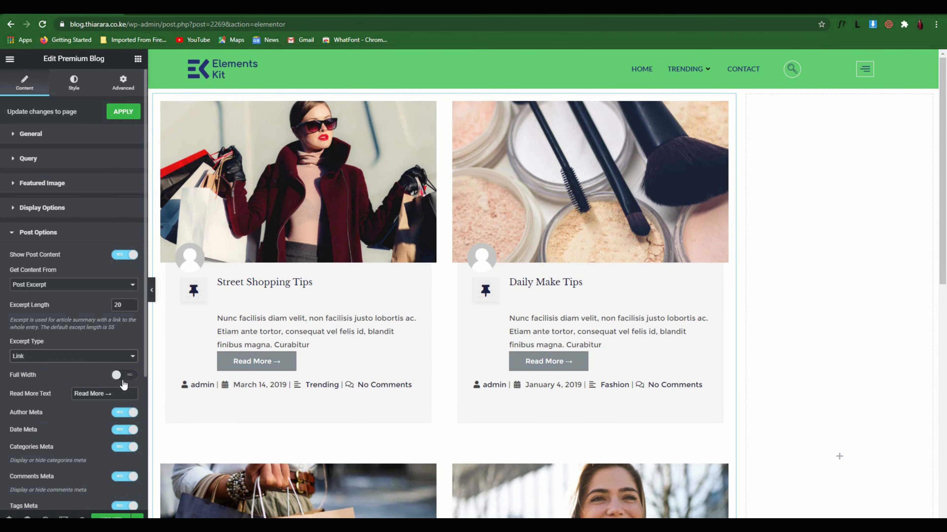
# Change the read more text to "View post→" and keep Link as the excerpt type
pyautogui.click(109, 393)
pyautogui.press('BackSpace')
pyautogui.press('BackSpace')
pyautogui.press('BackSpace')
pyautogui.press('BackSpace')
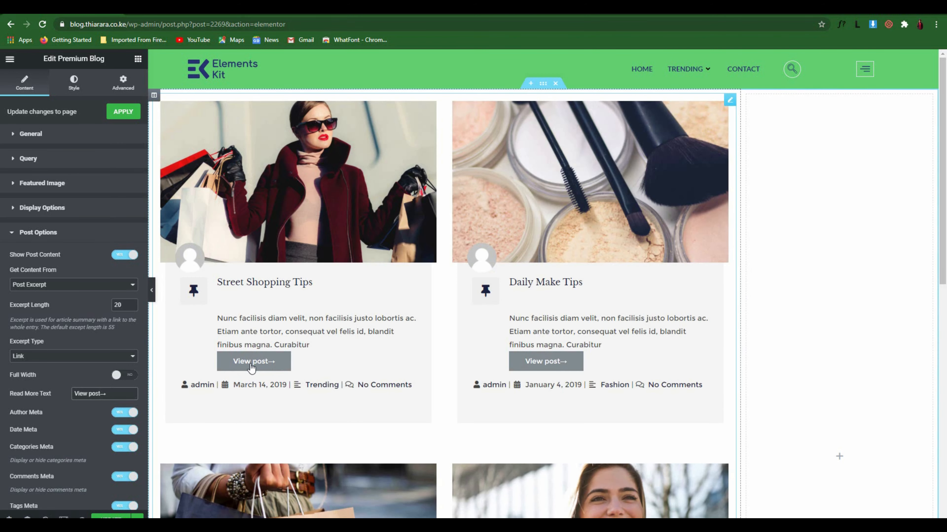
pyautogui.click(87, 360)
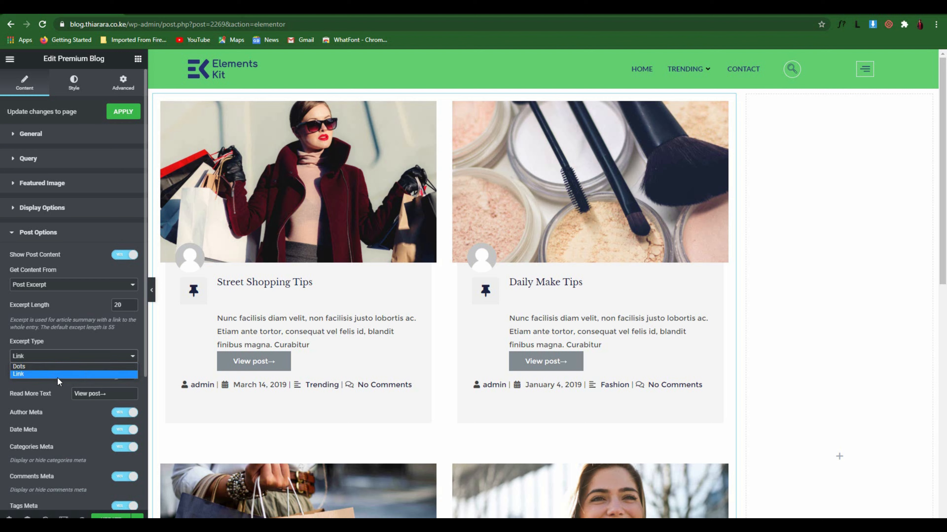
pyautogui.click(50, 375)
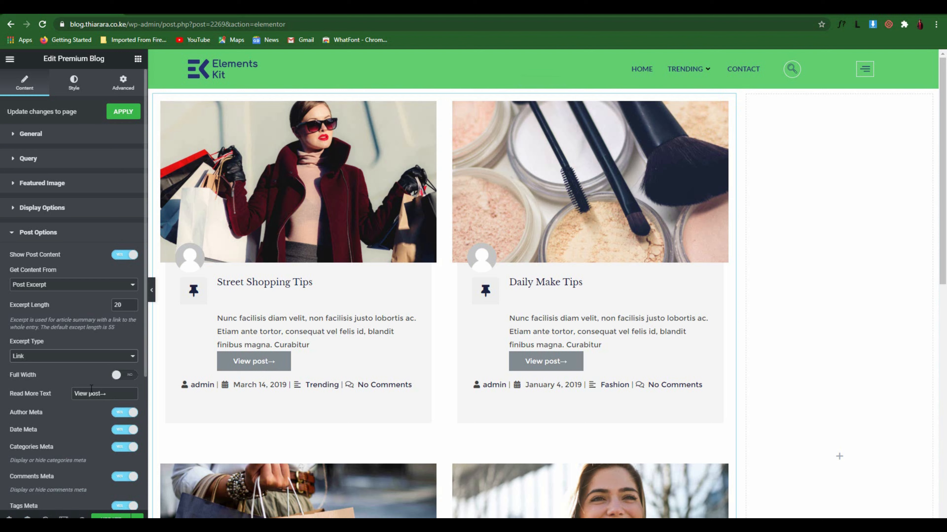
# Try the full-width option for the View post button, and switch it back off
pyautogui.scroll(-1, 87, 399)
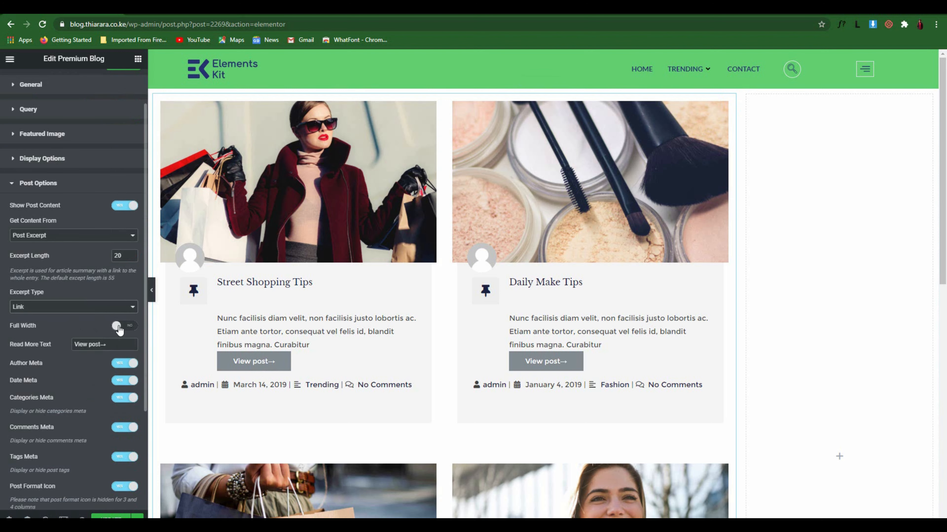
pyautogui.click(125, 327)
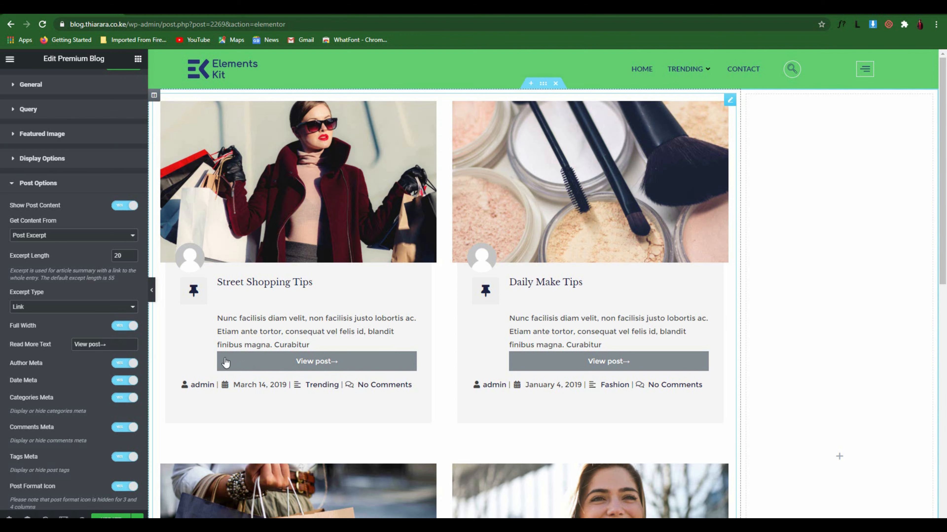
pyautogui.click(119, 327)
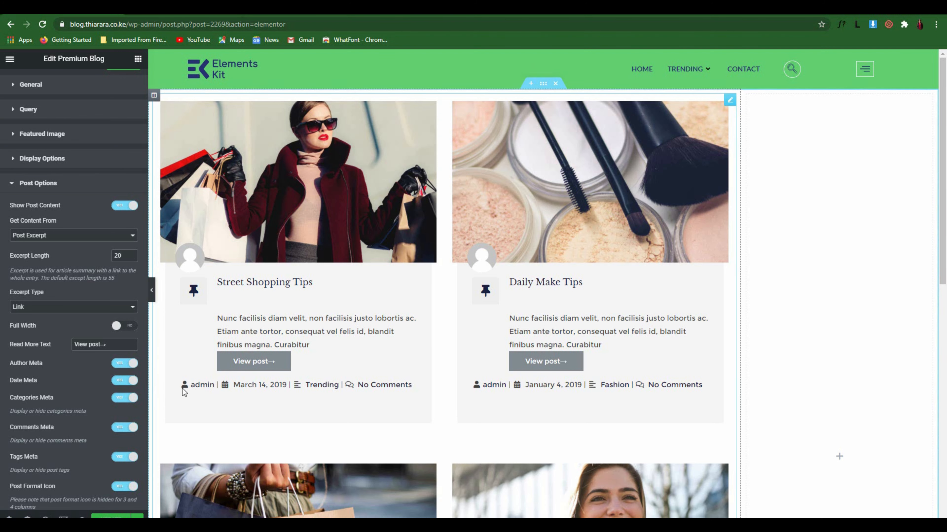
# Hide the author meta, categories meta and post format icon on the blog posts
pyautogui.click(124, 363)
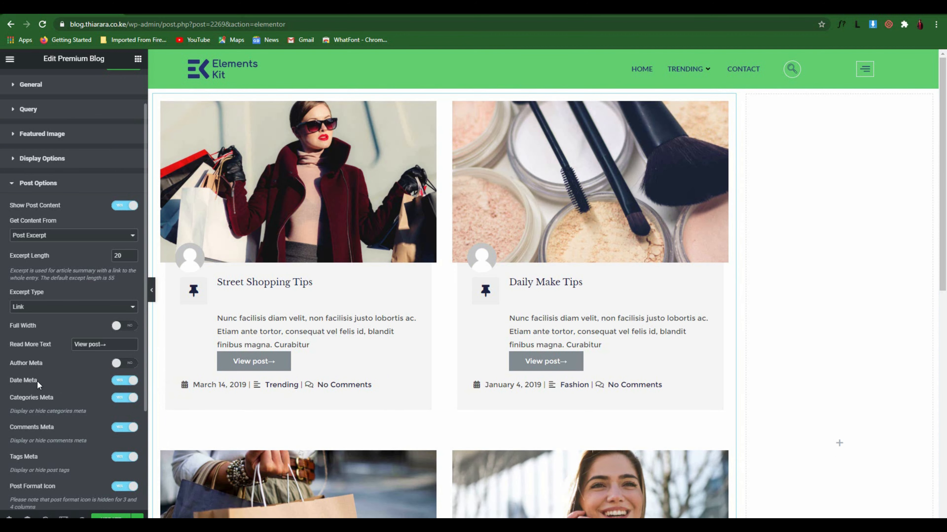
pyautogui.scroll(-1, 52, 384)
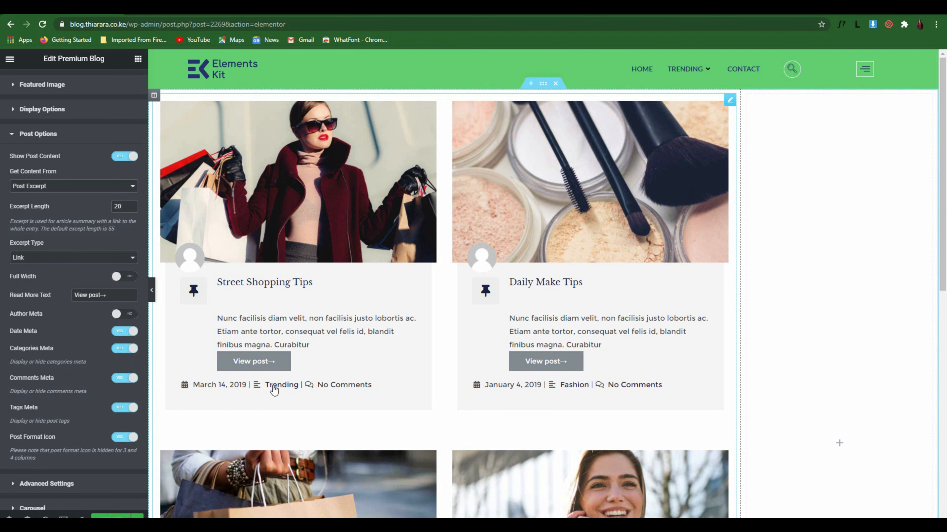
pyautogui.click(123, 350)
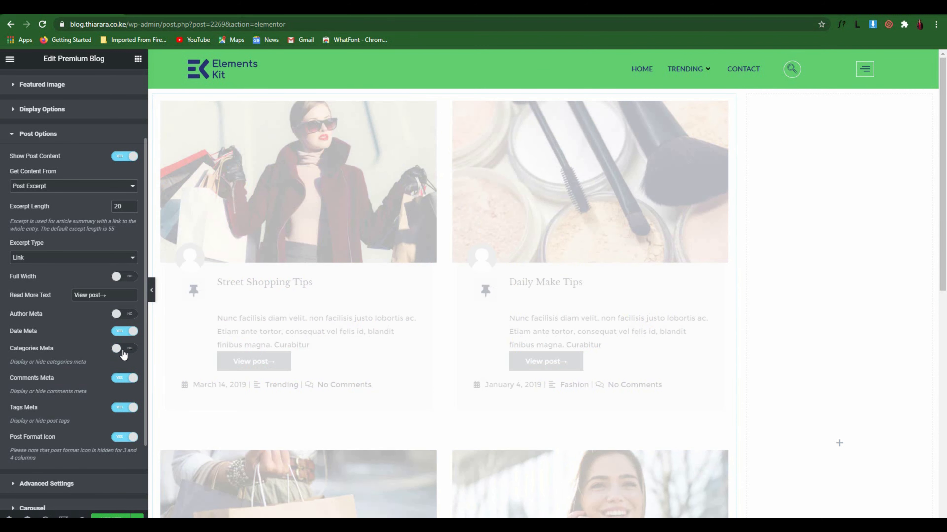
pyautogui.scroll(-1, 123, 373)
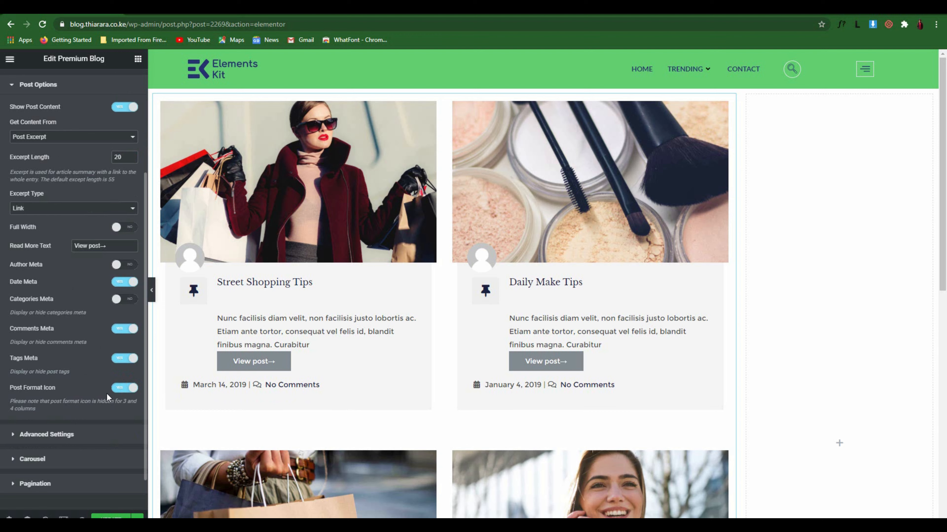
pyautogui.scroll(-1, 108, 378)
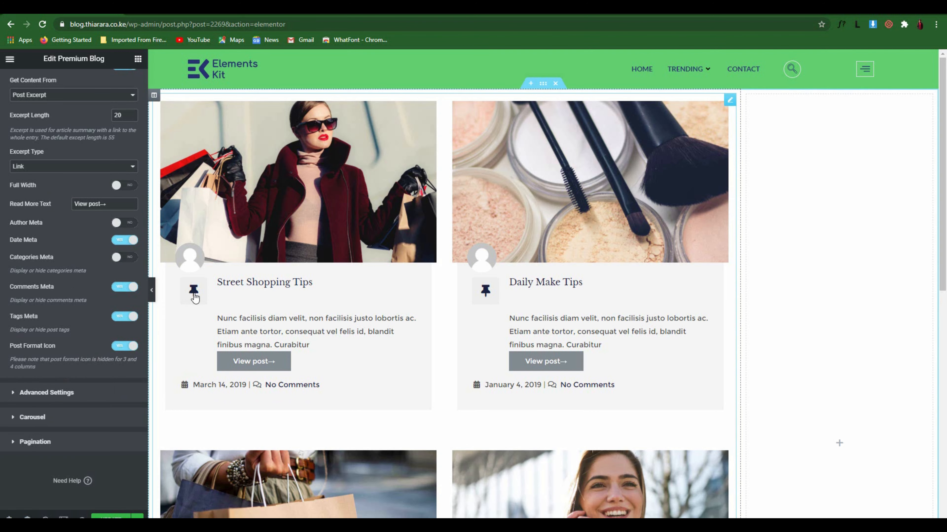
pyautogui.click(125, 345)
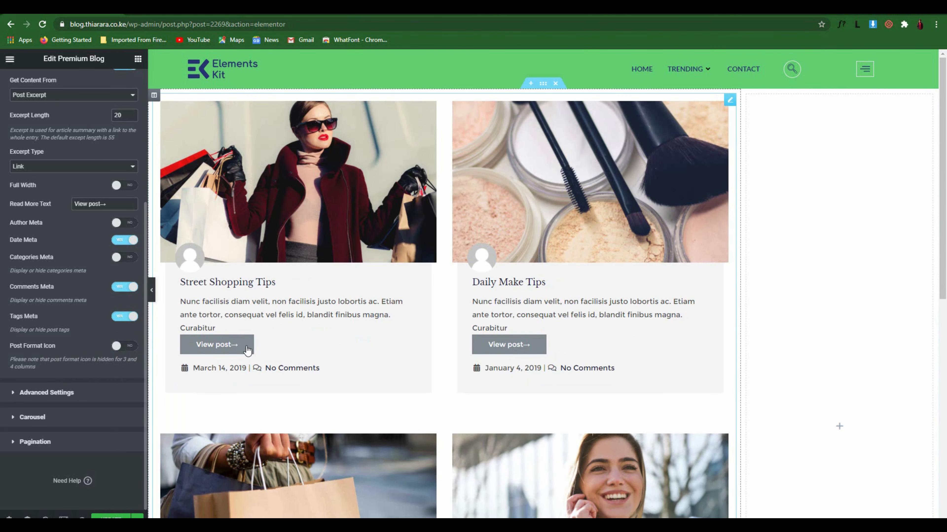
pyautogui.scroll(-3, 357, 286)
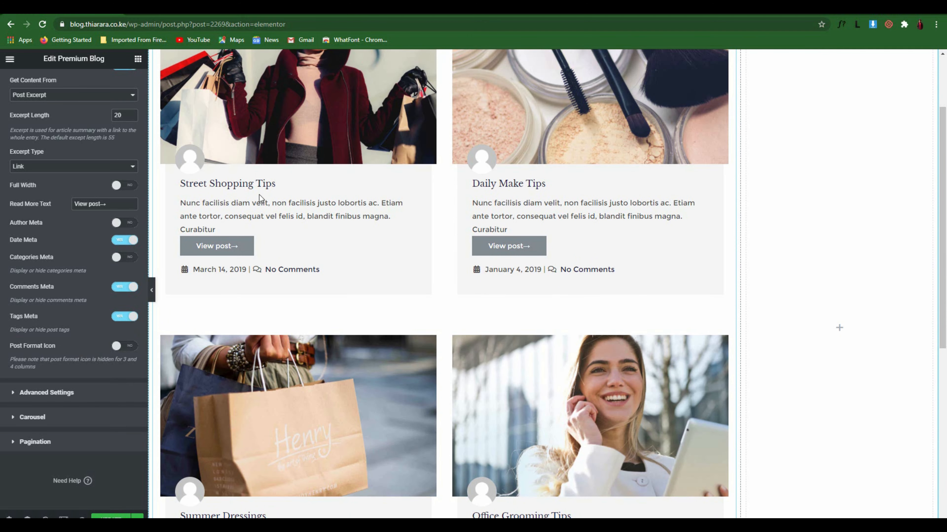
# Review the widget's advanced settings and carousel settings
pyautogui.click(43, 395)
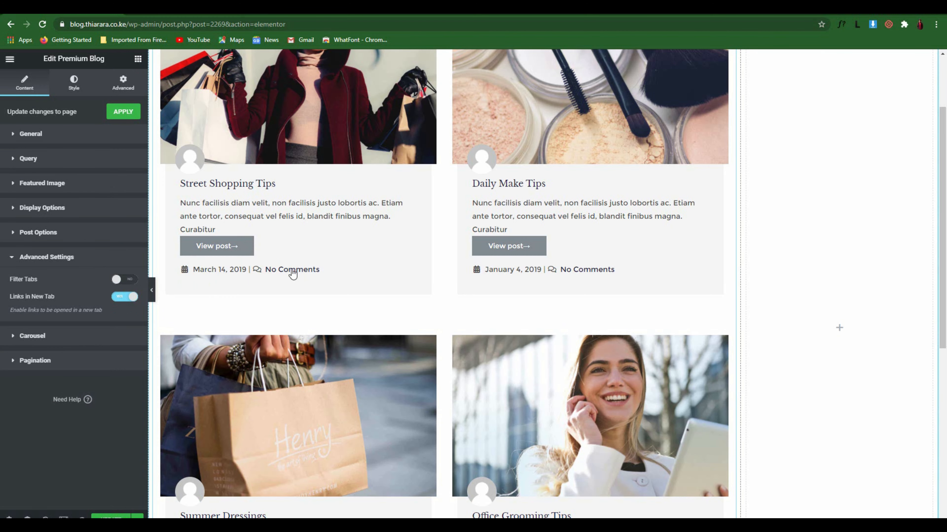
pyautogui.scroll(2, 292, 275)
pyautogui.scroll(-4, 283, 279)
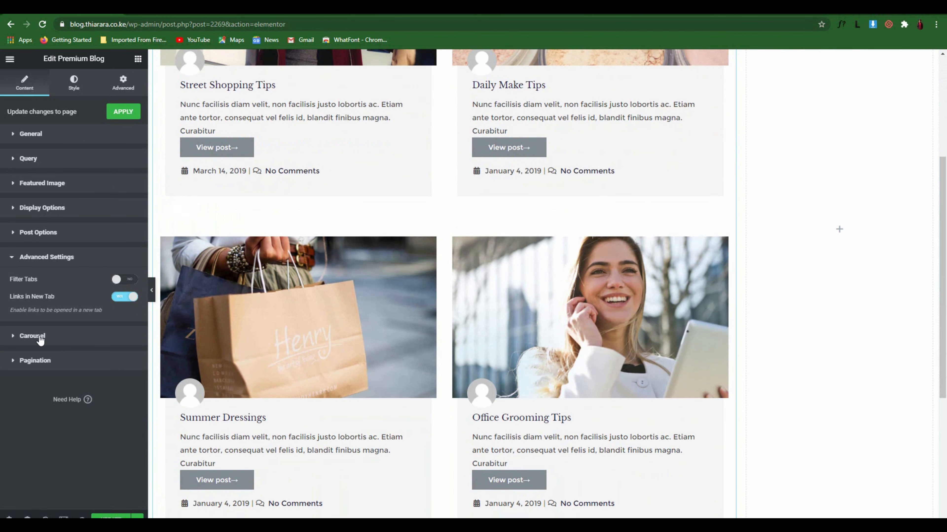
pyautogui.click(40, 343)
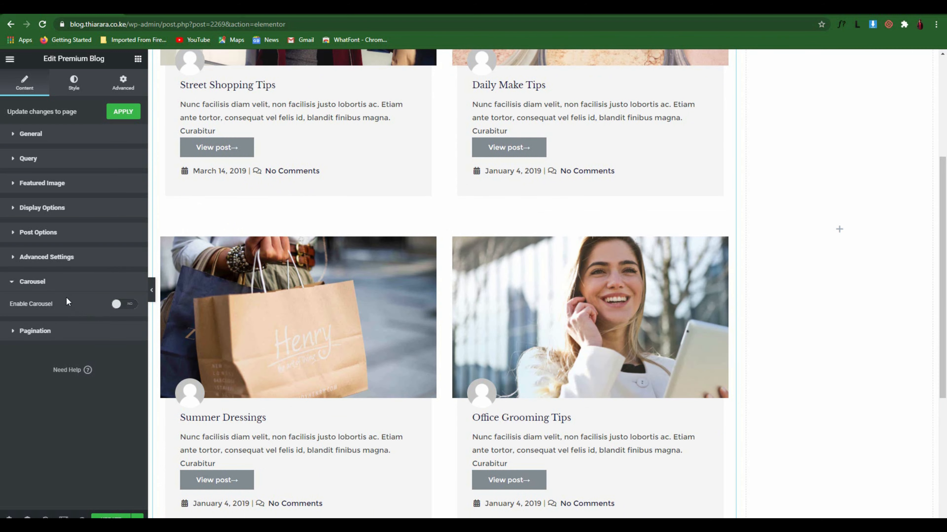
# Look over the blog grid down to its end and enable pagination for the posts
pyautogui.click(37, 332)
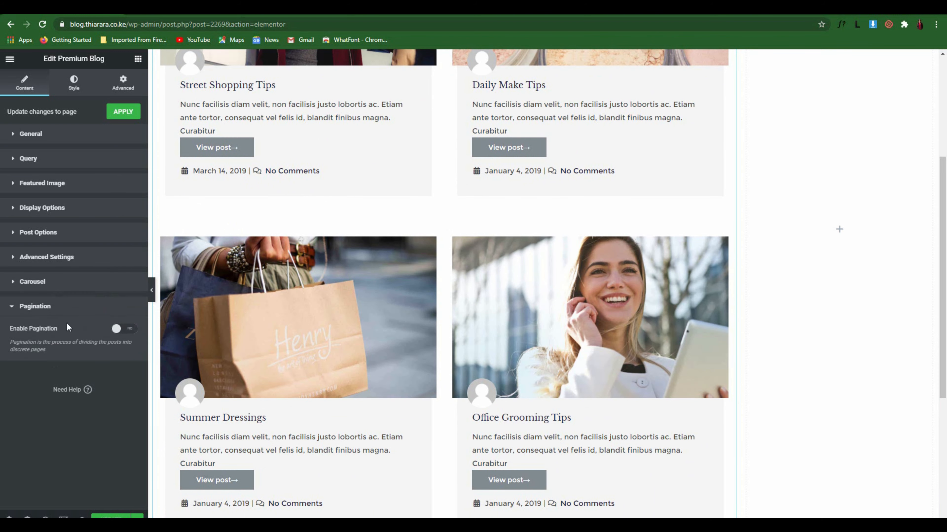
pyautogui.scroll(-4, 339, 333)
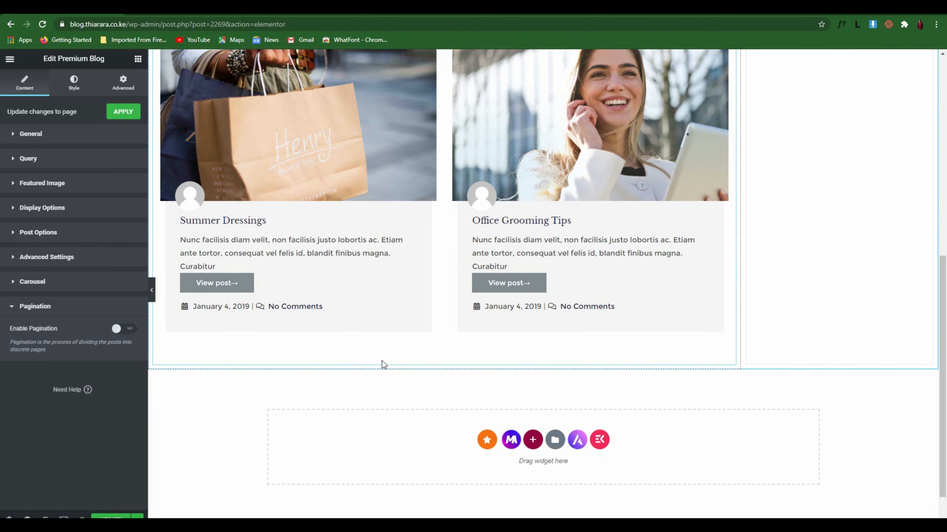
pyautogui.scroll(3, 388, 362)
pyautogui.scroll(-1, 395, 364)
pyautogui.scroll(6, 394, 364)
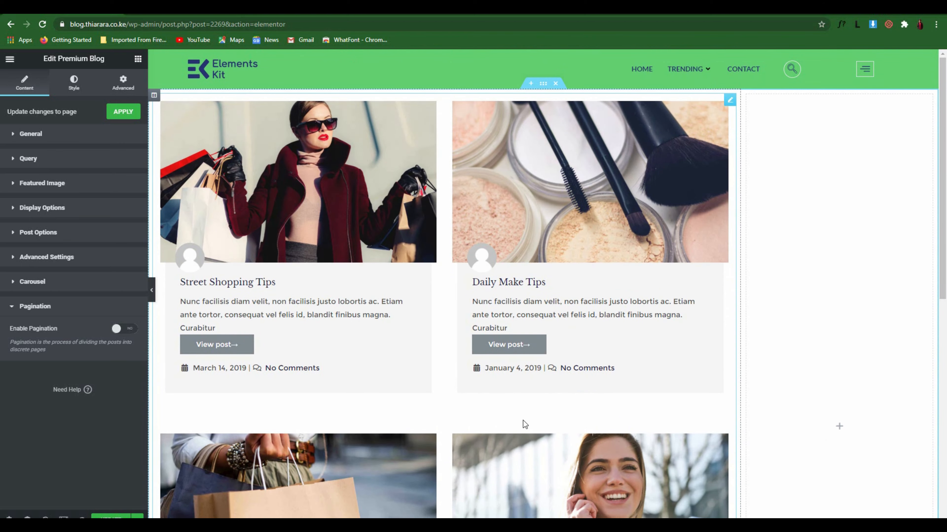
pyautogui.scroll(-4, 523, 420)
pyautogui.scroll(-2, 418, 417)
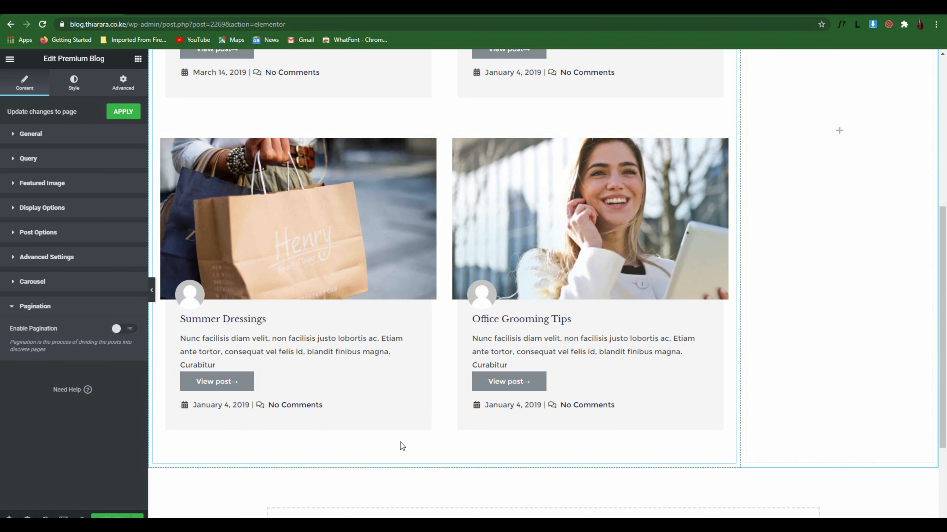
pyautogui.click(123, 330)
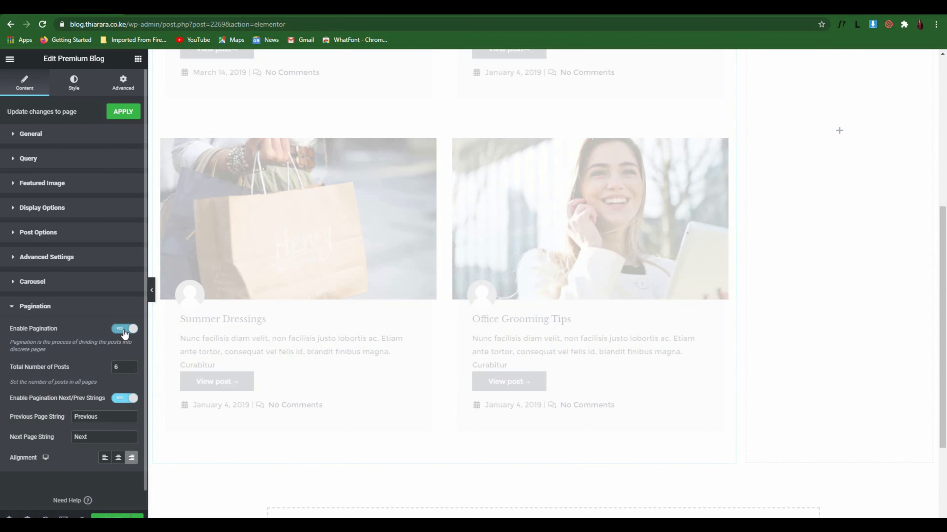
# Clear the pagination's total number of posts, and try hiding the next/previous strings before showing them again
pyautogui.moveTo(125, 368); pyautogui.dragTo(100, 368)
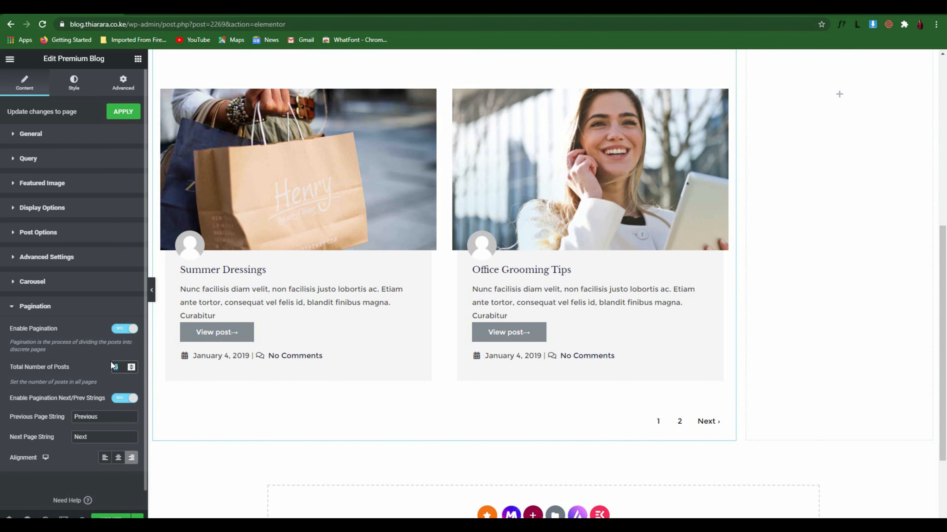
pyautogui.press('BackSpace')
pyautogui.click(119, 400)
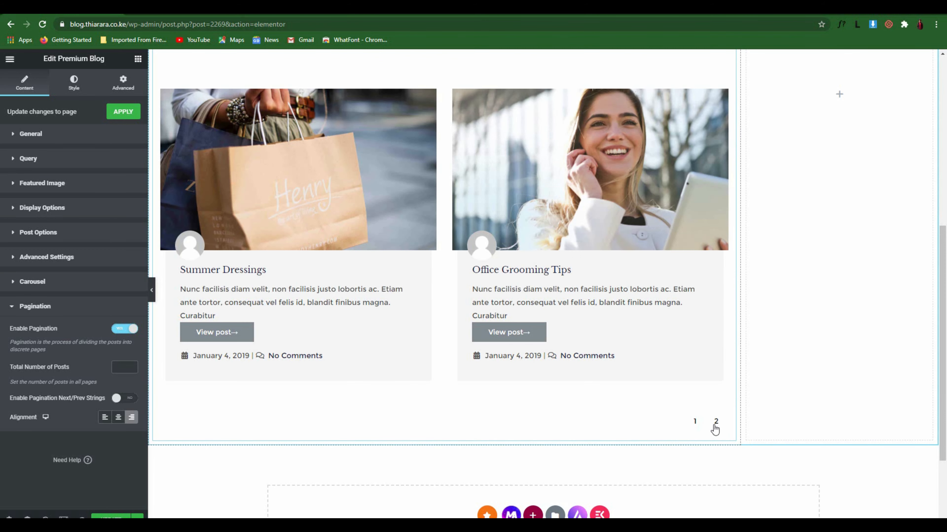
pyautogui.click(125, 399)
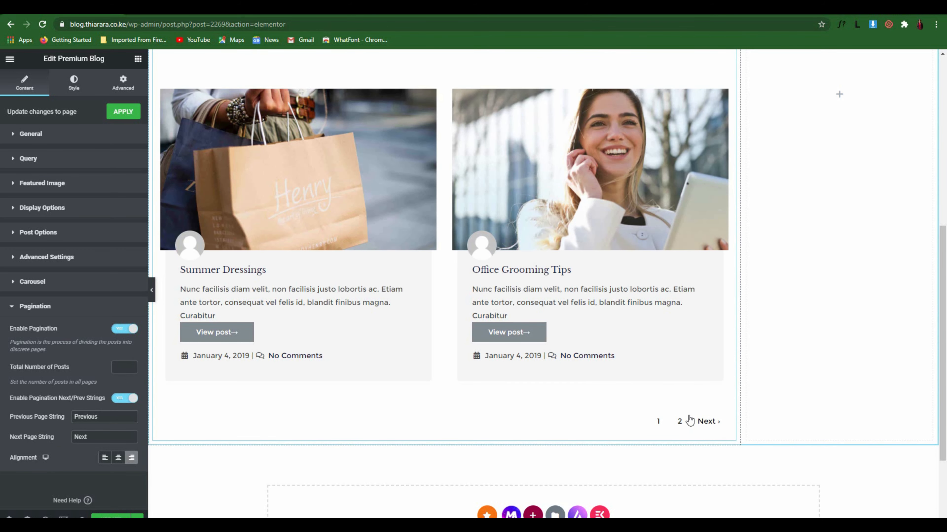
# Compare center and left alignment for the pagination, and set it to center
pyautogui.click(118, 458)
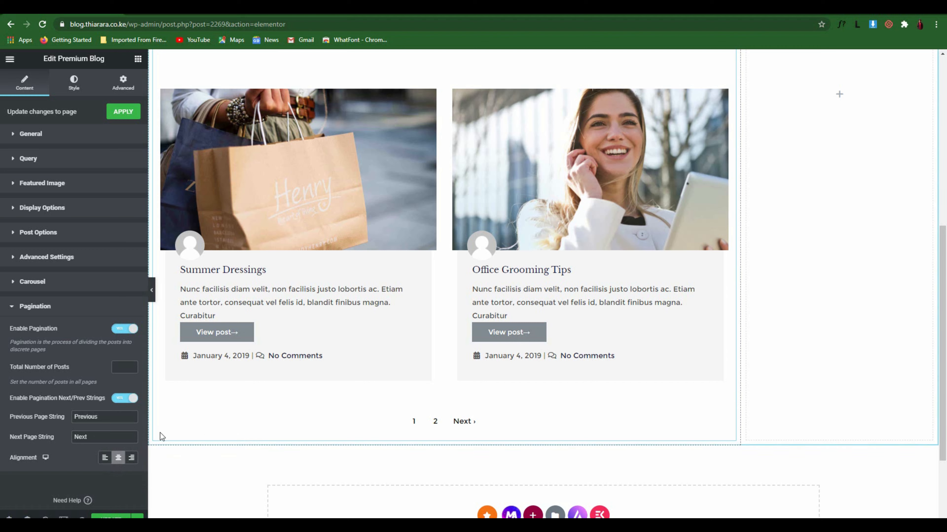
pyautogui.click(104, 459)
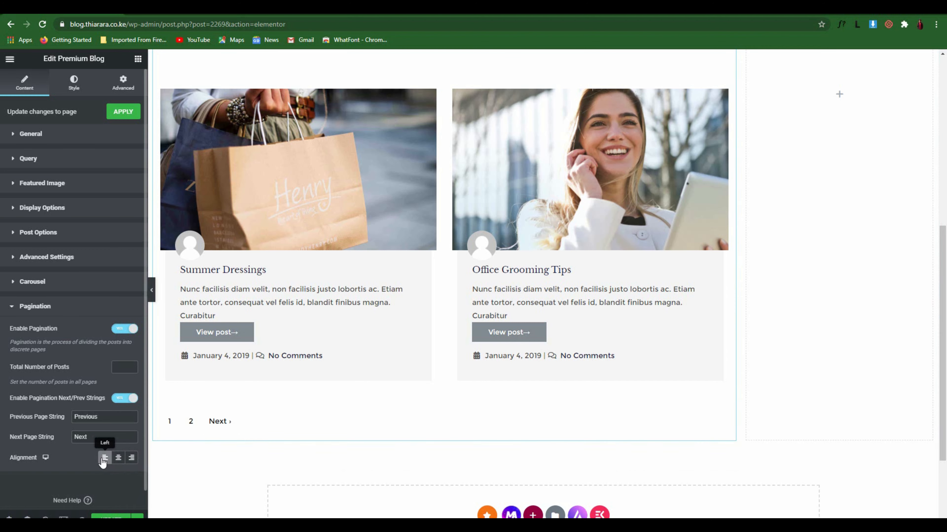
pyautogui.click(118, 458)
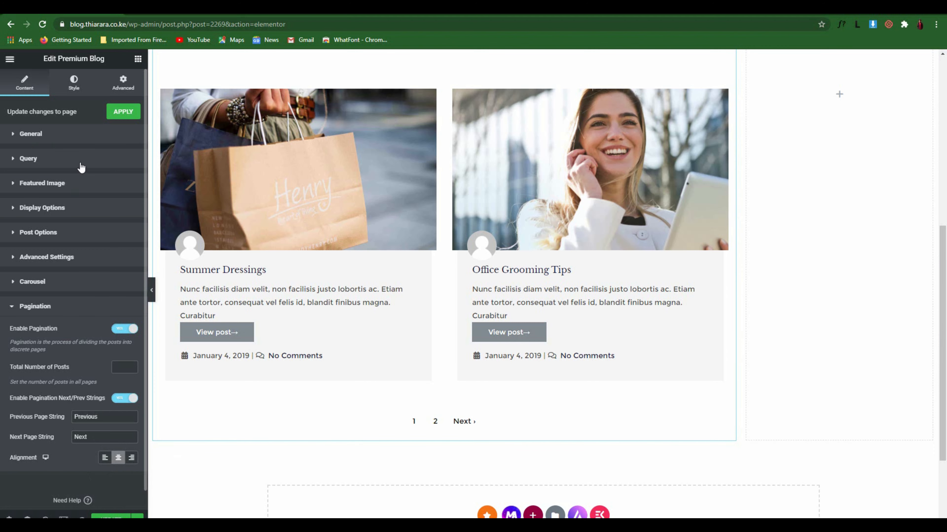
# Set the plus sign color on the blog post images to red, #E90000
pyautogui.click(76, 85)
pyautogui.scroll(8, 298, 254)
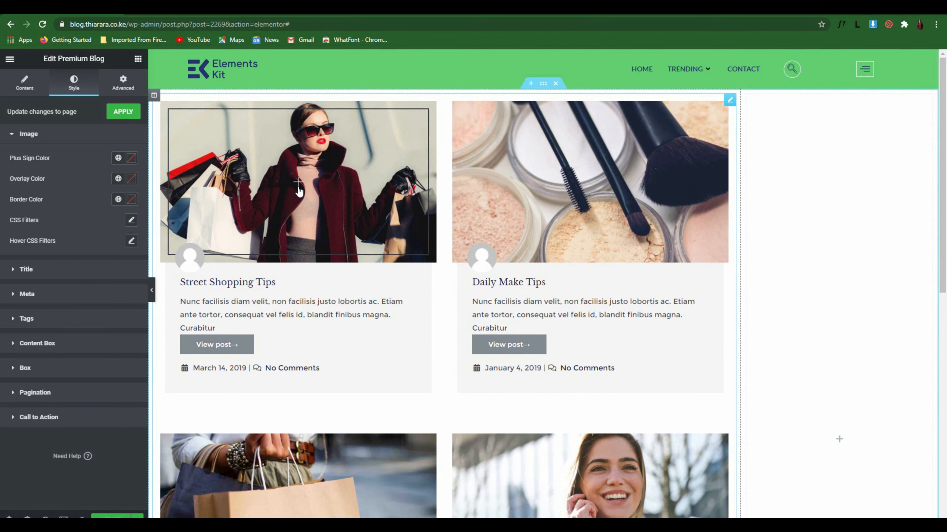
pyautogui.click(131, 157)
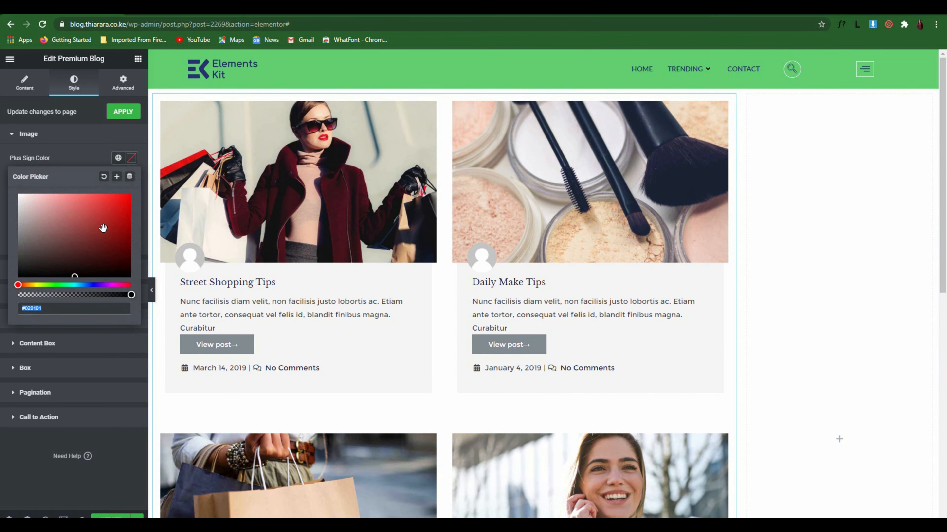
pyautogui.moveTo(120, 213); pyautogui.dragTo(130, 201)
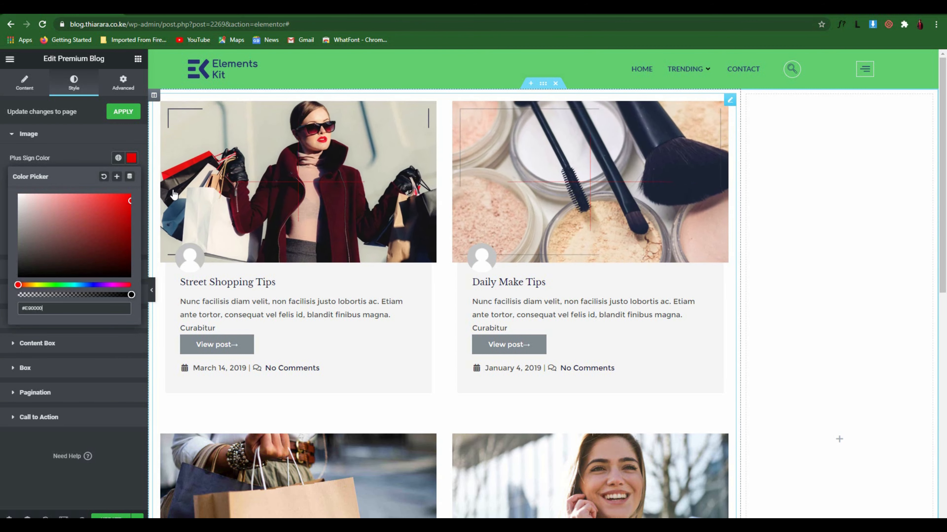
pyautogui.click(92, 154)
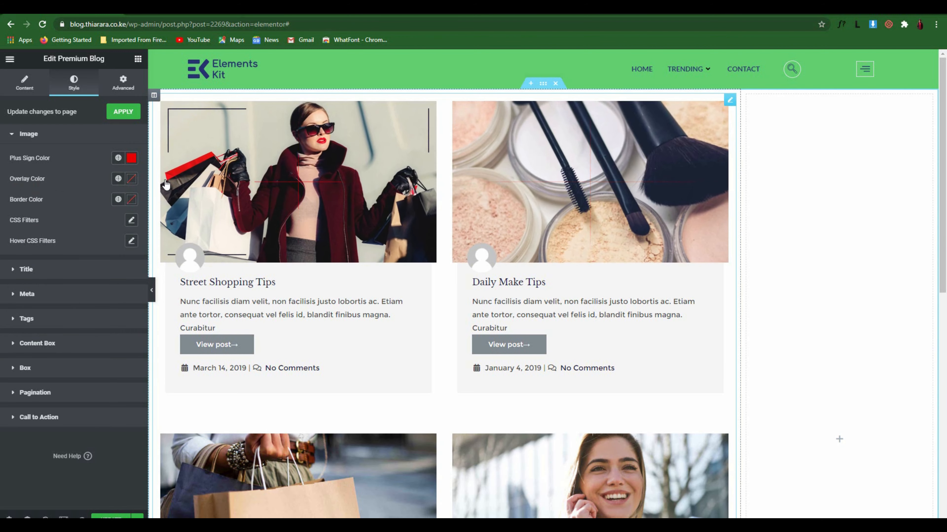
# Set the blog image overlay to a translucent green, #448D424A, and look at the border color setting
pyautogui.click(131, 179)
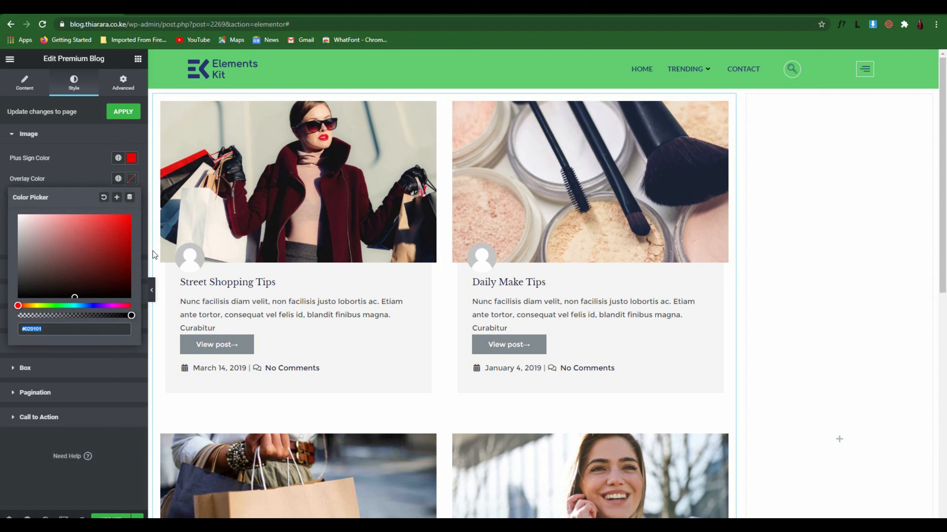
pyautogui.moveTo(73, 305); pyautogui.dragTo(56, 305)
pyautogui.click(77, 252)
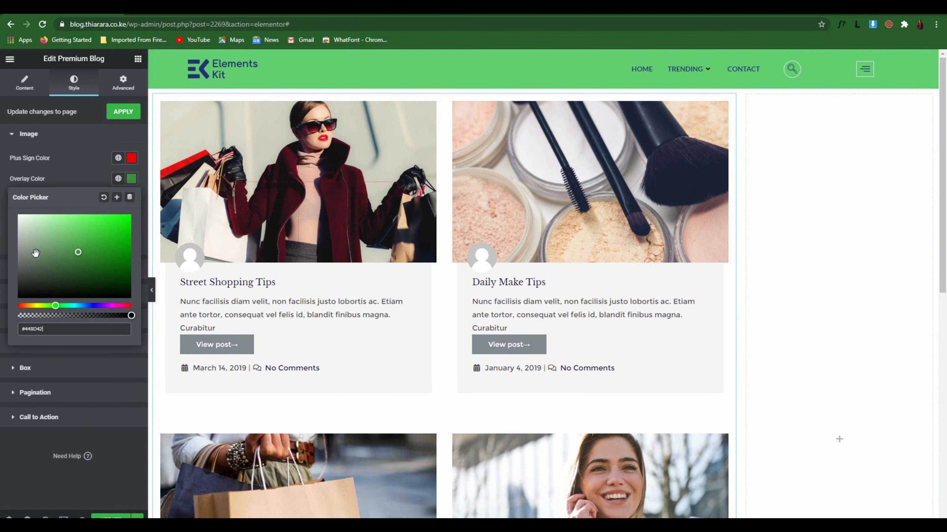
pyautogui.click(71, 329)
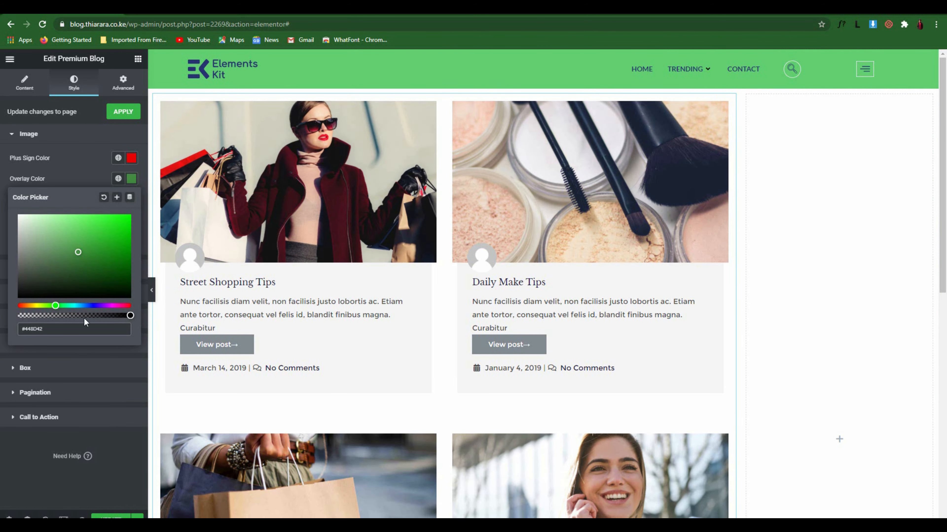
pyautogui.moveTo(86, 322); pyautogui.dragTo(18, 317)
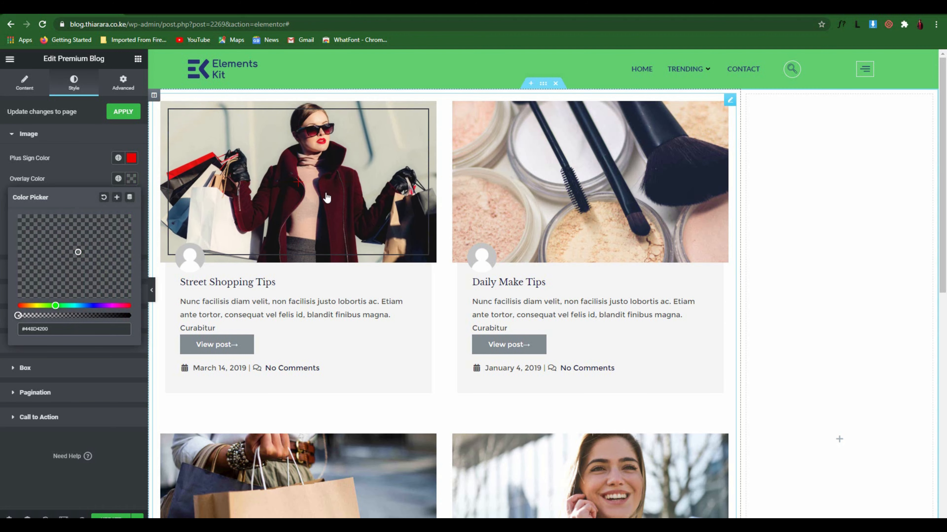
pyautogui.moveTo(20, 317); pyautogui.dragTo(14, 320)
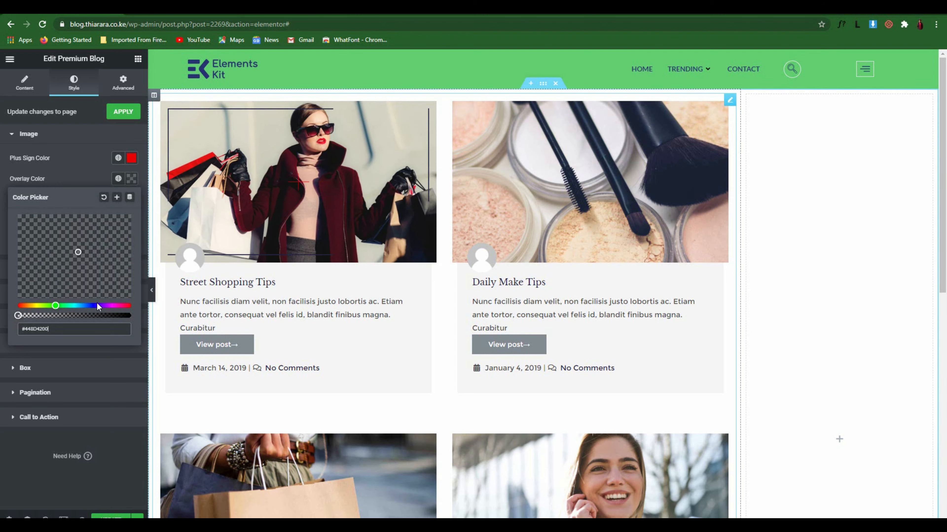
pyautogui.moveTo(17, 316); pyautogui.dragTo(33, 316)
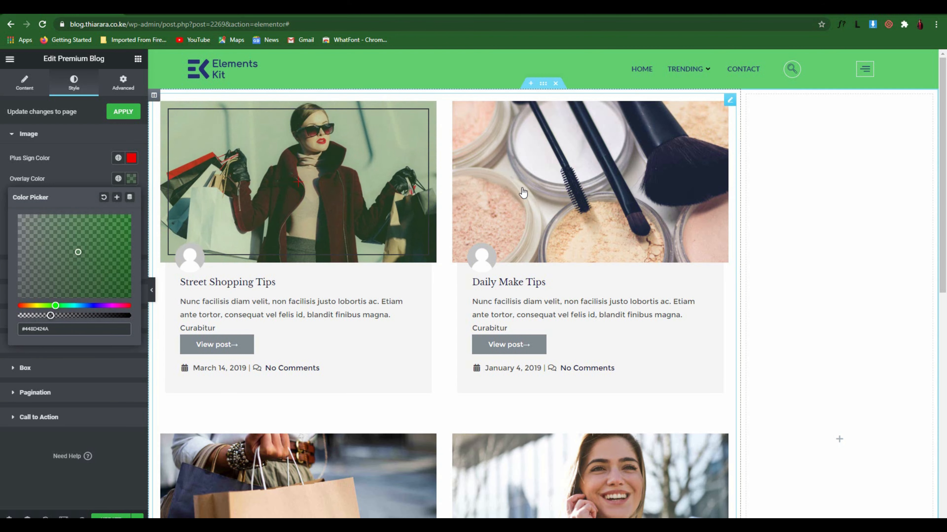
pyautogui.scroll(-5, 548, 284)
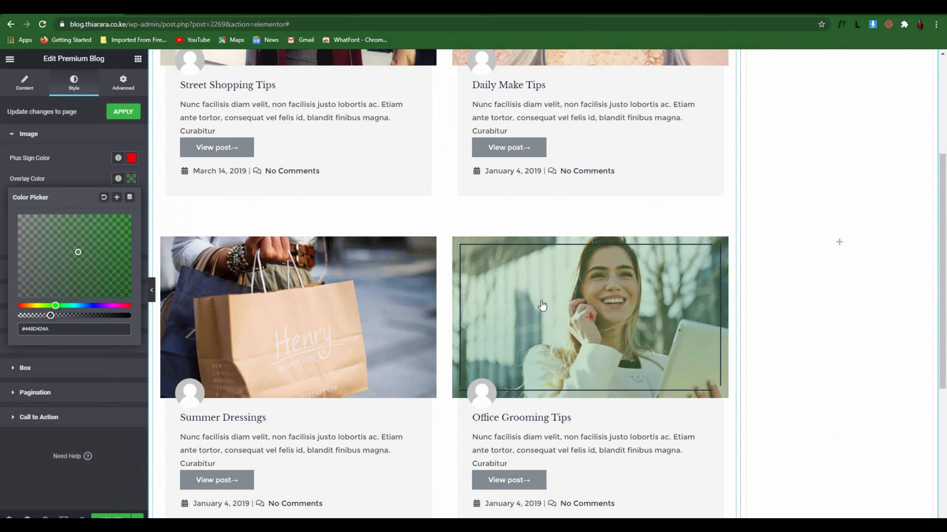
pyautogui.scroll(1, 347, 321)
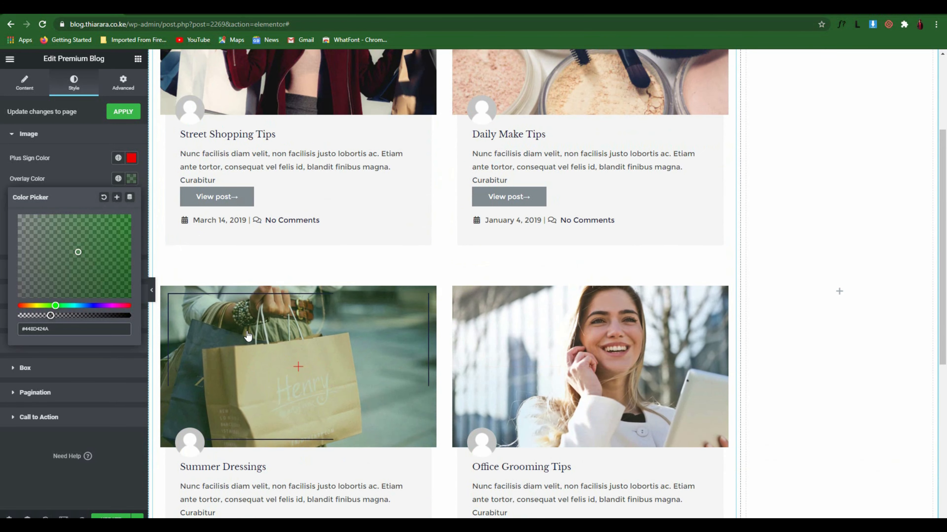
pyautogui.click(75, 173)
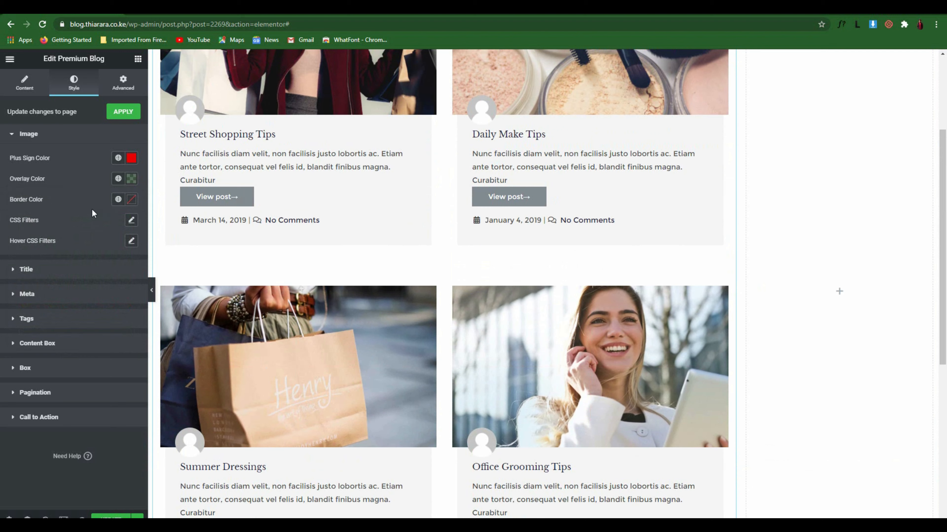
pyautogui.click(131, 200)
pyautogui.click(54, 186)
# Set the post titles' typography to the Montserrat family at a size of 28 px
pyautogui.click(26, 269)
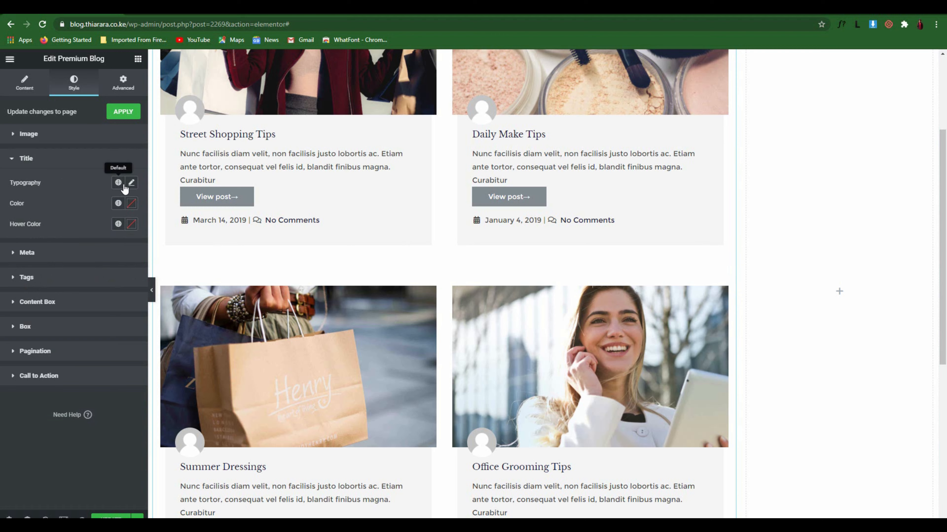
pyautogui.click(132, 184)
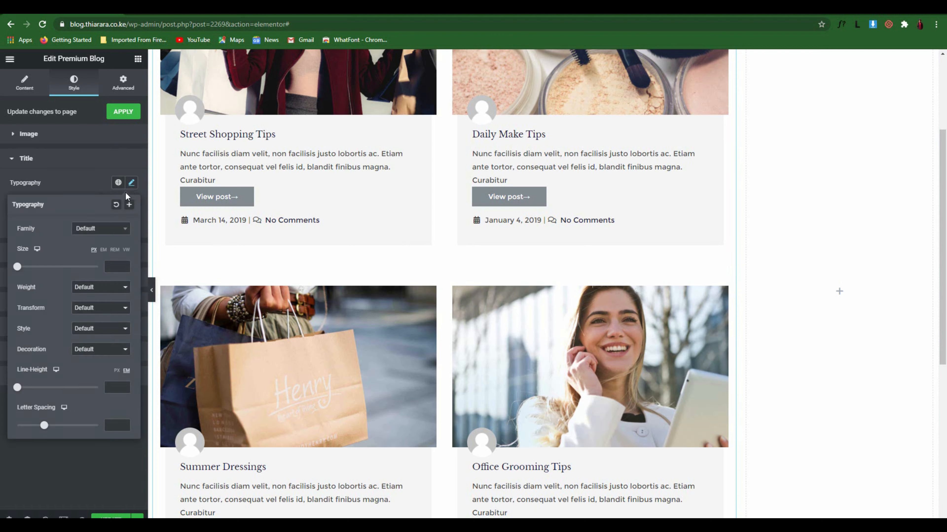
pyautogui.click(107, 231)
pyautogui.click(106, 294)
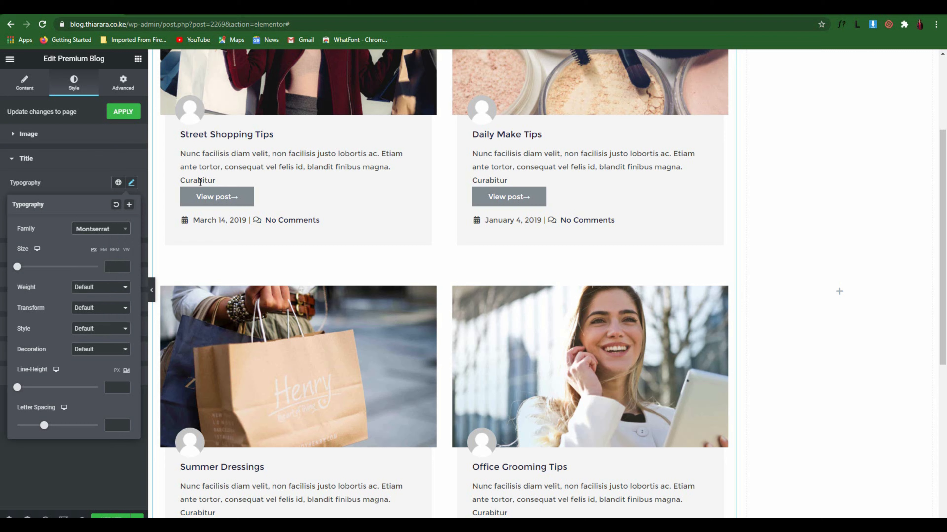
pyautogui.moveTo(17, 267); pyautogui.dragTo(29, 267)
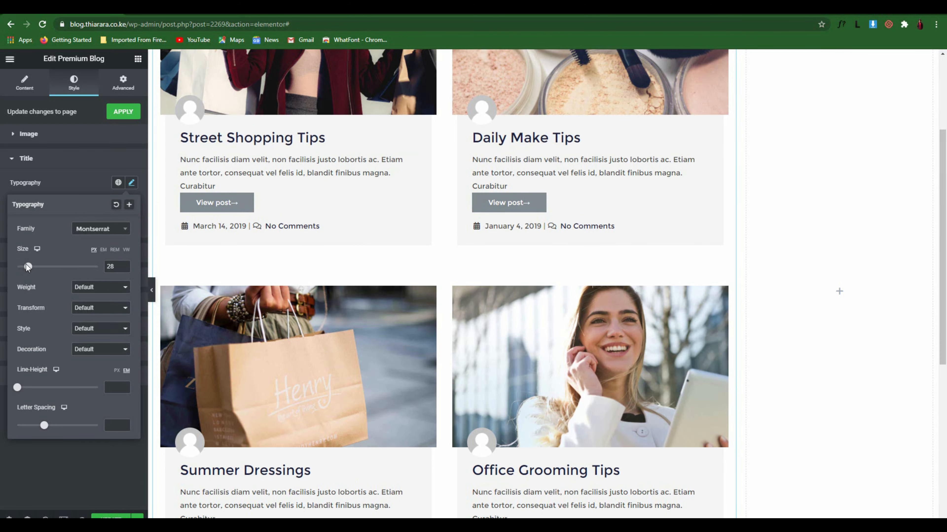
# Try a font weight of 800 on the post titles, and settle on 600
pyautogui.click(91, 288)
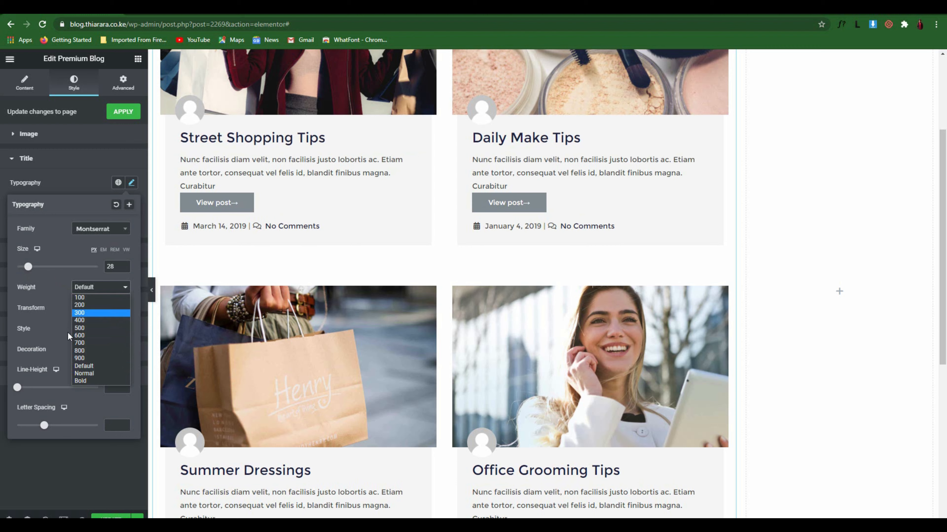
pyautogui.click(82, 351)
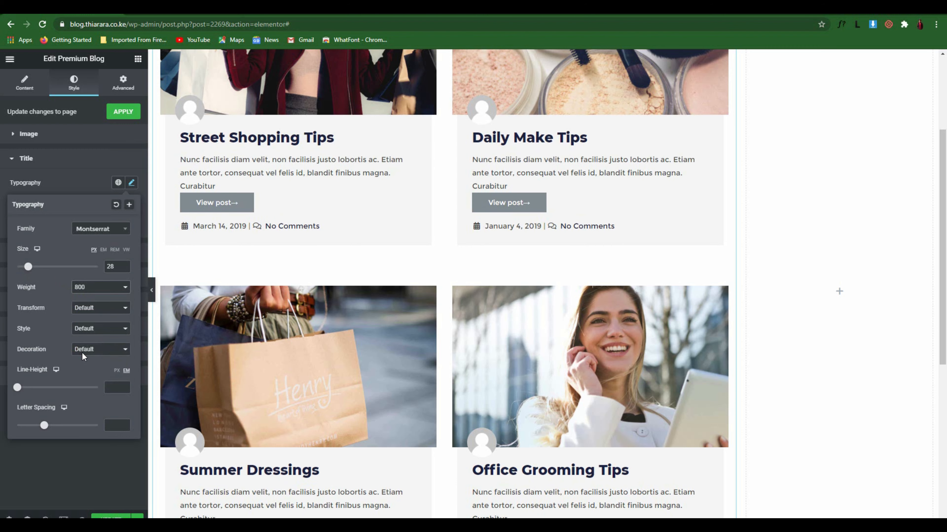
pyautogui.click(78, 291)
pyautogui.click(88, 335)
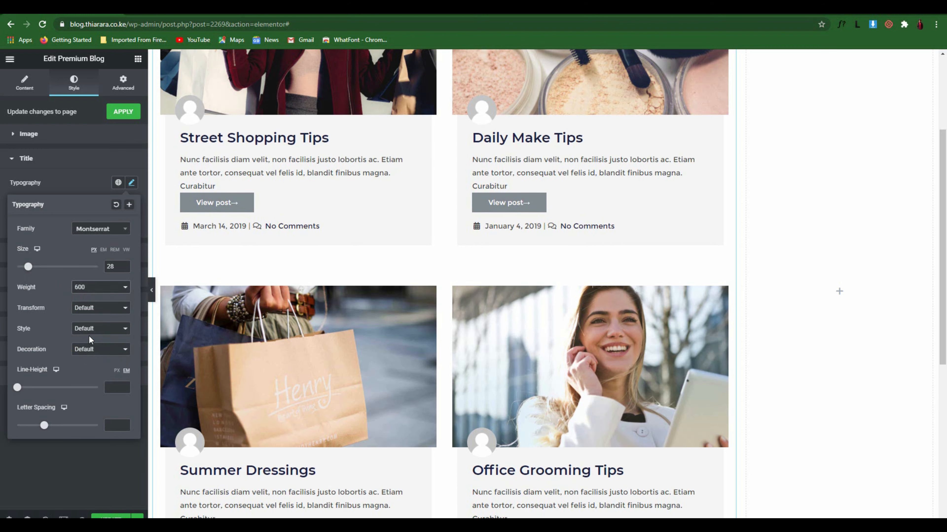
# Set the post titles' text transform to Capitalize and their decoration to Underline
pyautogui.click(98, 311)
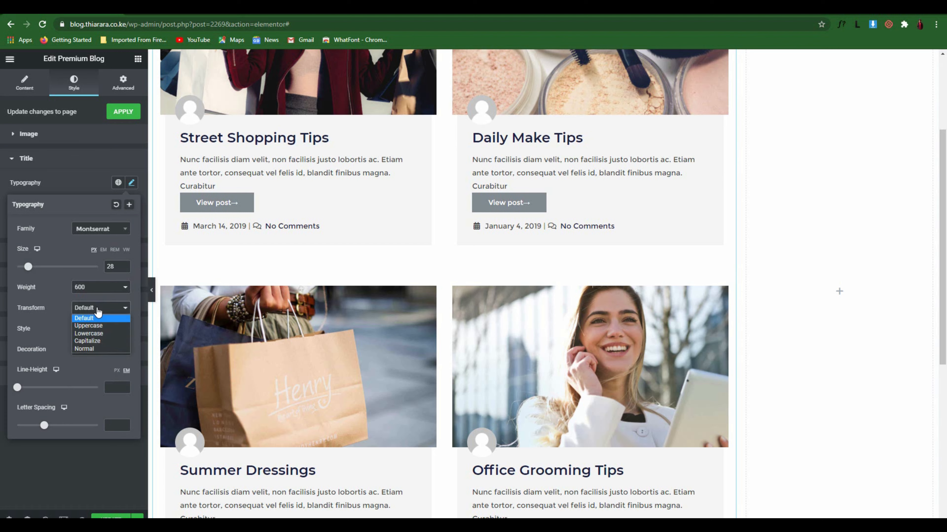
pyautogui.click(96, 341)
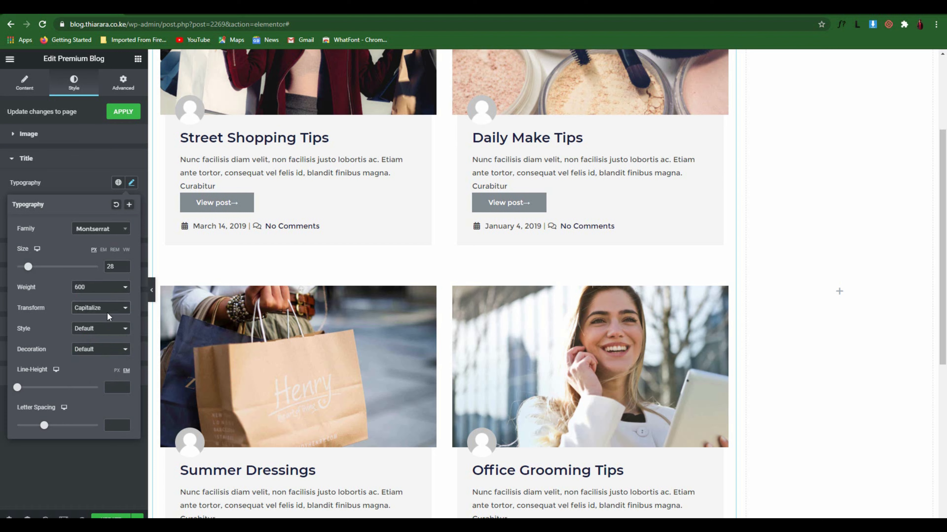
pyautogui.click(94, 355)
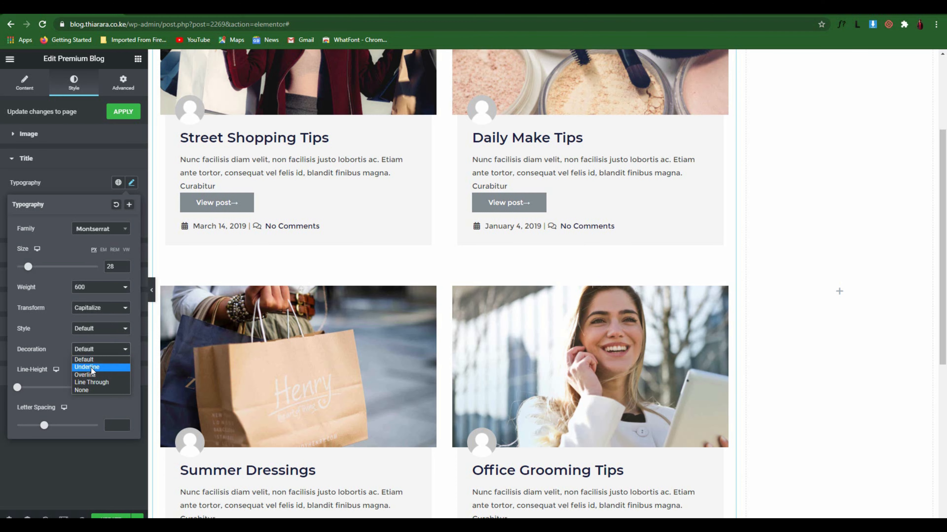
pyautogui.click(91, 367)
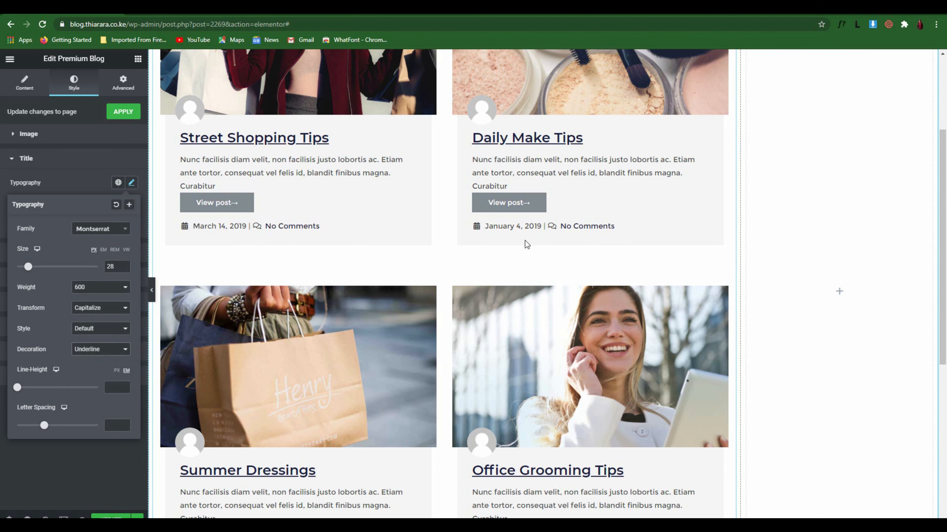
pyautogui.scroll(4, 525, 240)
pyautogui.scroll(-3, 316, 259)
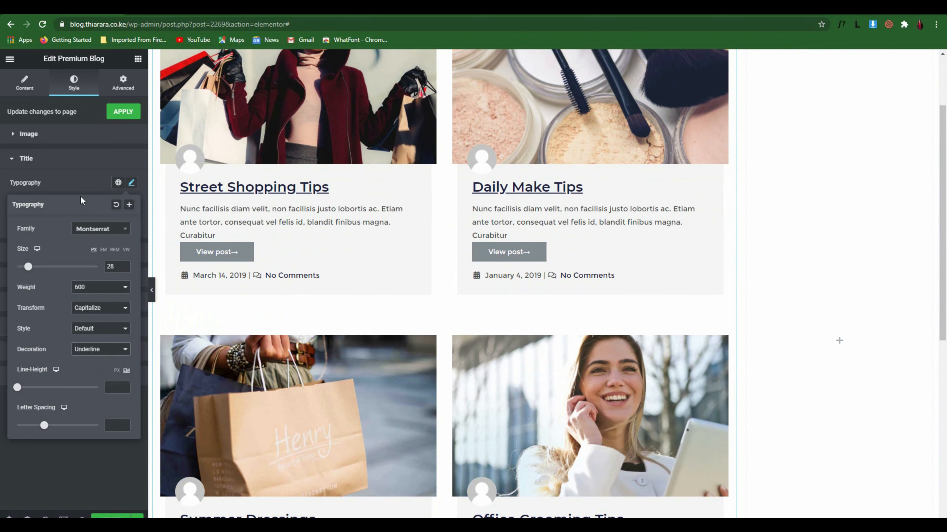
pyautogui.click(88, 183)
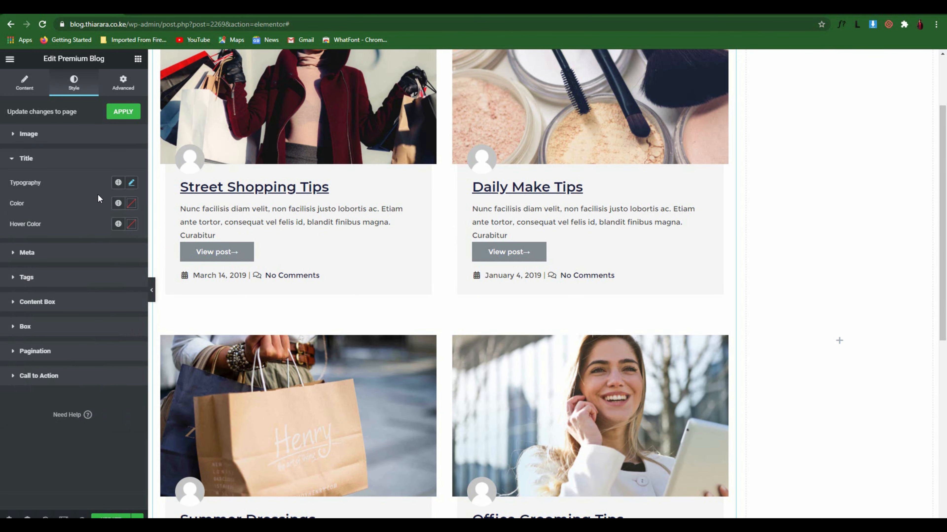
# Set the title color to dark blue, #243448, and save it as a global color named New Global Color
pyautogui.click(131, 204)
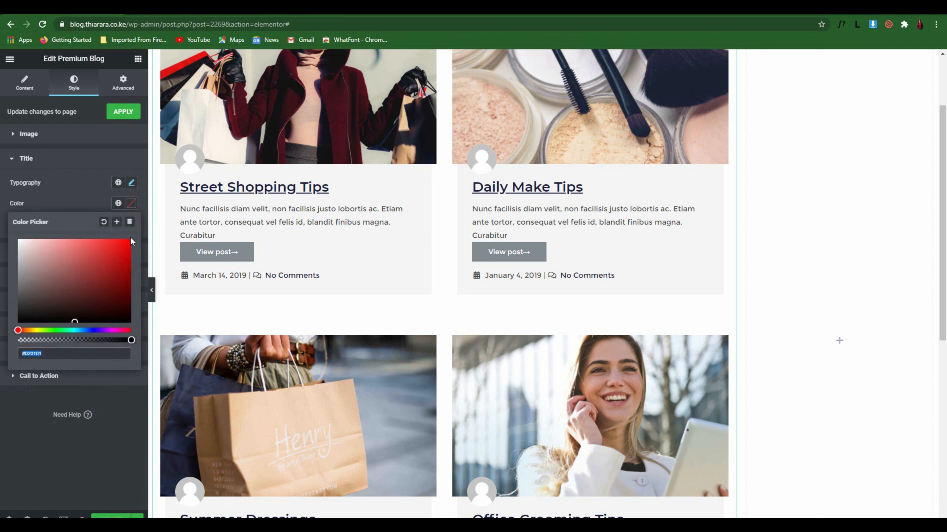
pyautogui.click(85, 330)
pyautogui.moveTo(79, 312)
pyautogui.mouseDown()
pyautogui.moveTo(71, 292)
pyautogui.moveTo(129, 247)
pyautogui.moveTo(74, 300)
pyautogui.mouseUp()
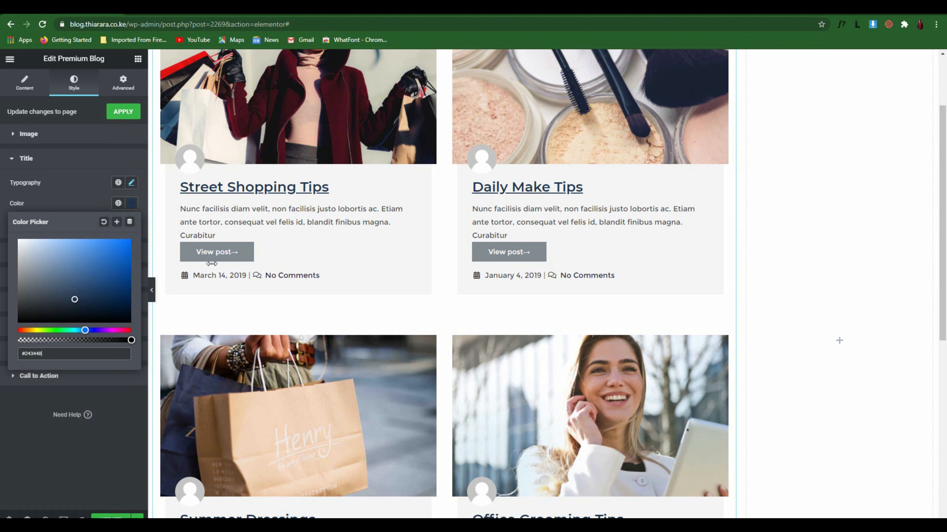
pyautogui.click(117, 223)
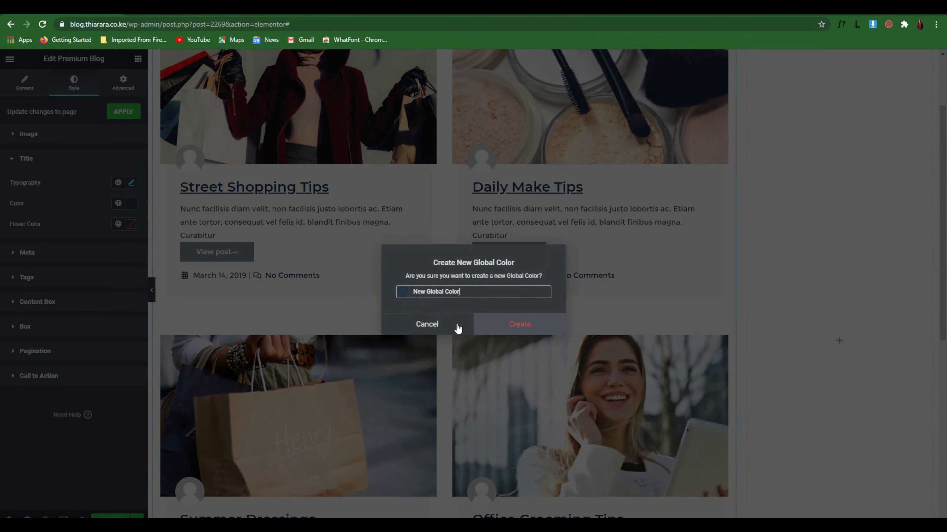
pyautogui.click(519, 324)
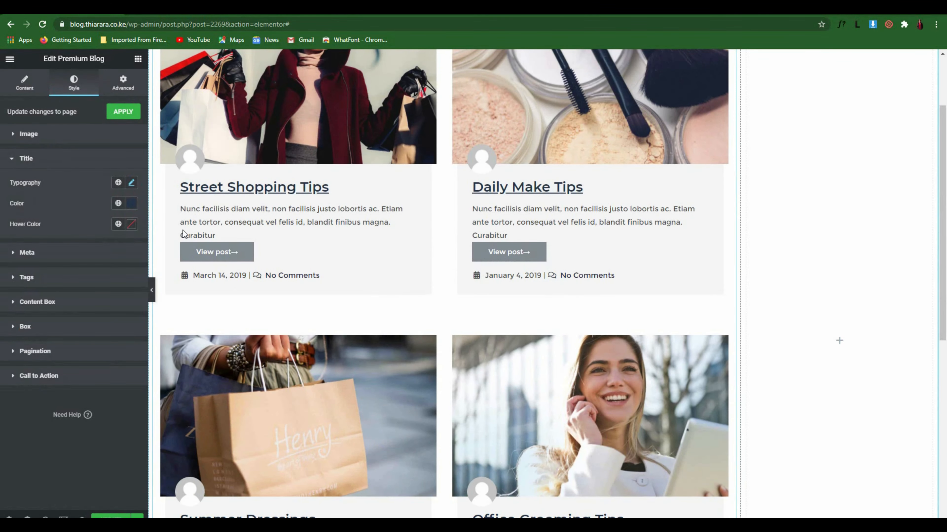
# Try dark red shades for the title hover color, and set it to teal, #33888D
pyautogui.click(132, 224)
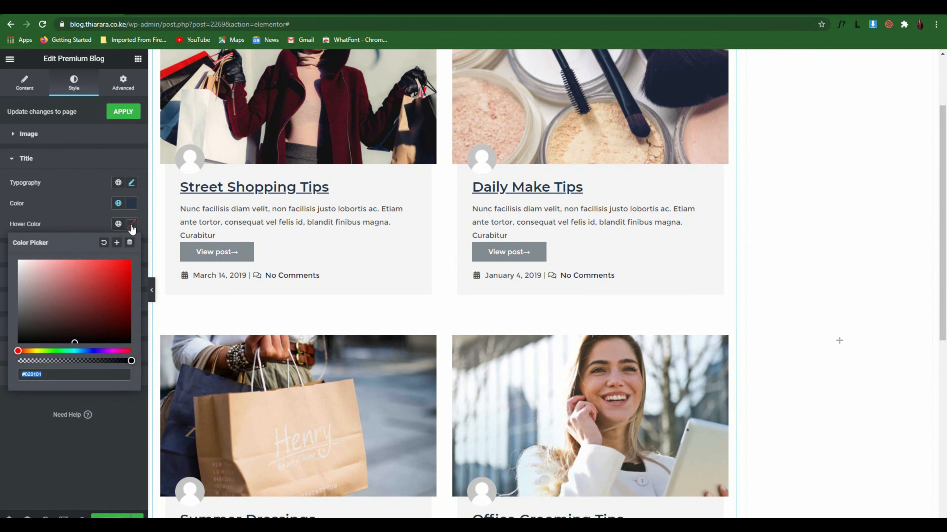
pyautogui.click(75, 342)
pyautogui.moveTo(72, 331); pyautogui.dragTo(72, 327)
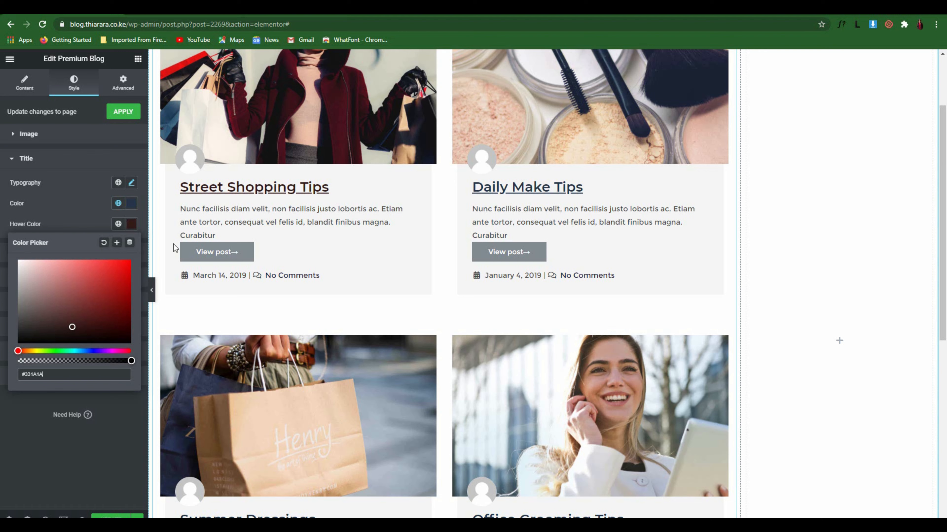
pyautogui.click(80, 321)
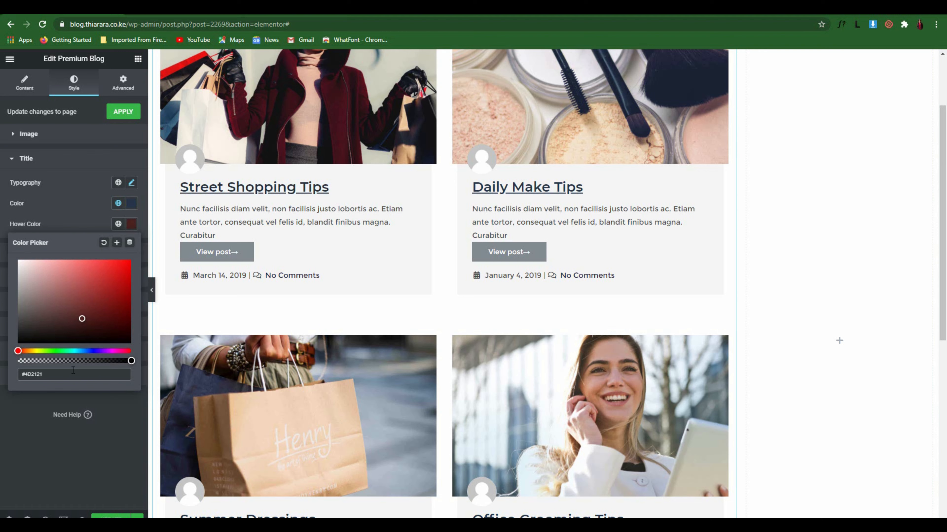
pyautogui.click(76, 352)
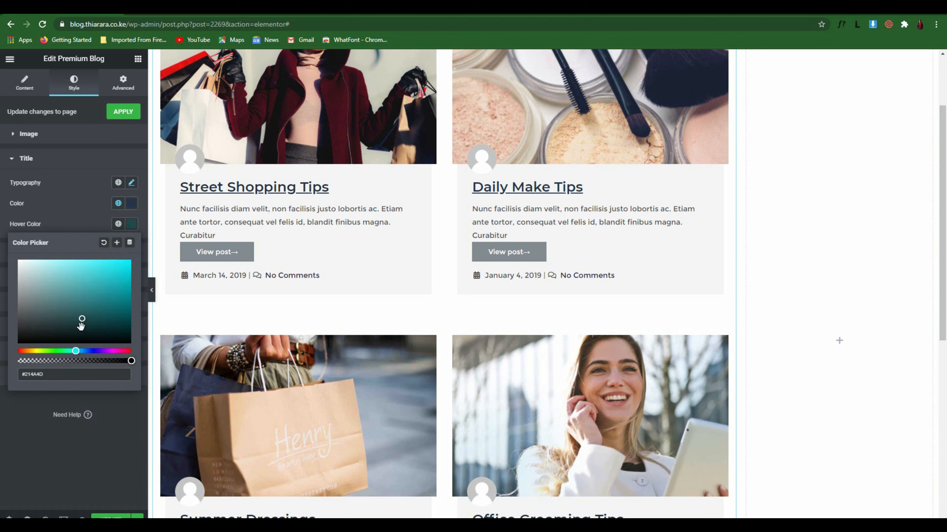
pyautogui.moveTo(81, 324); pyautogui.dragTo(89, 298)
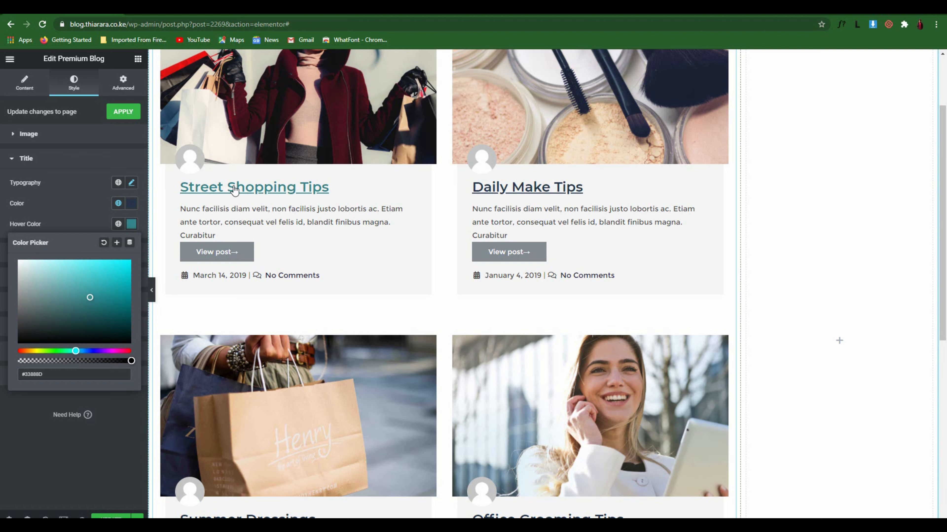
# Close the title hover color picker and save the page with the new title styling
pyautogui.click(65, 225)
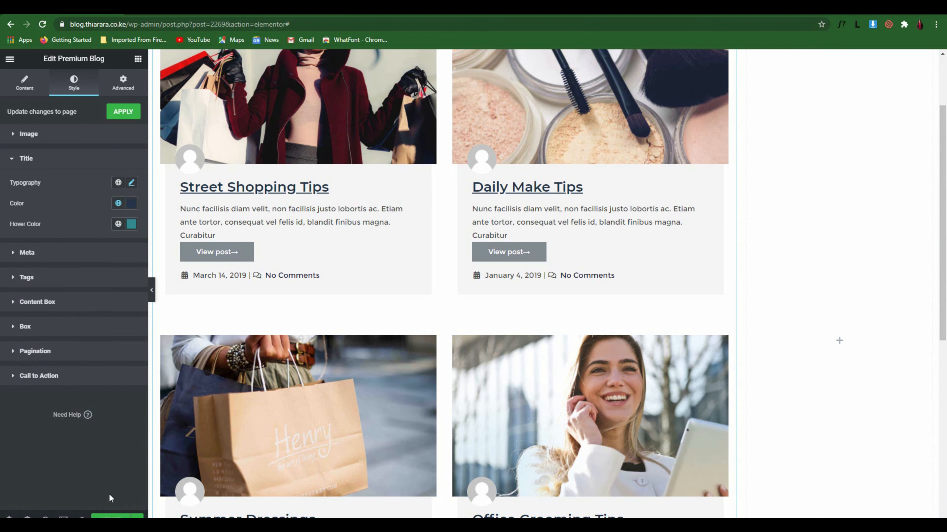
pyautogui.click(113, 517)
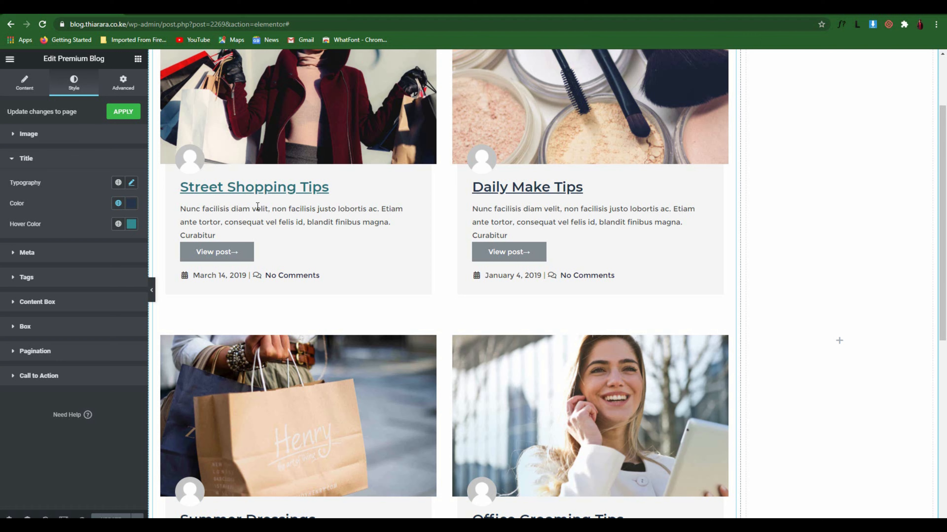
# Set the font family of the post meta text to Montserrat
pyautogui.click(29, 254)
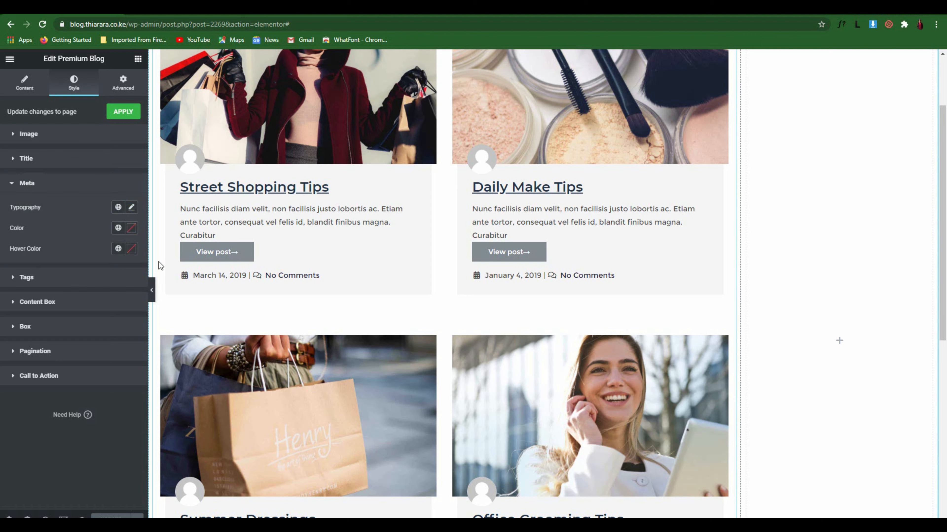
pyautogui.click(132, 208)
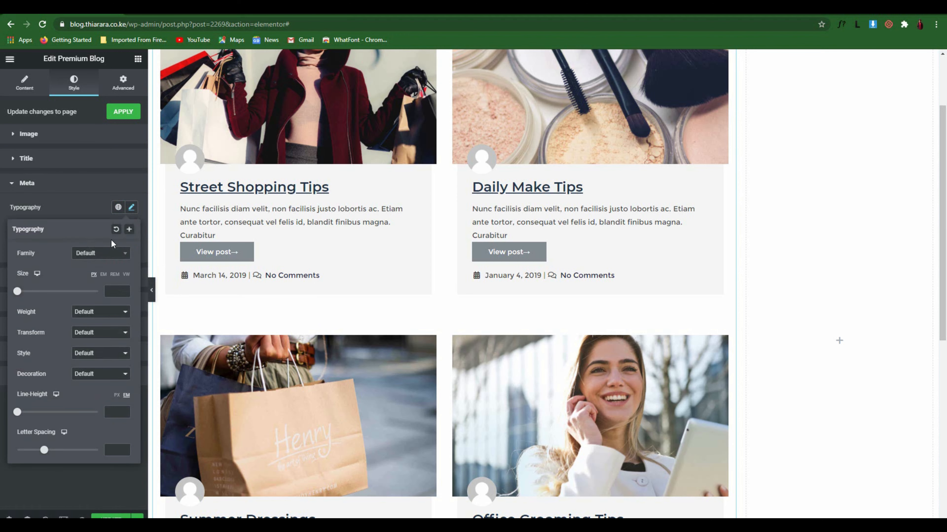
pyautogui.click(99, 254)
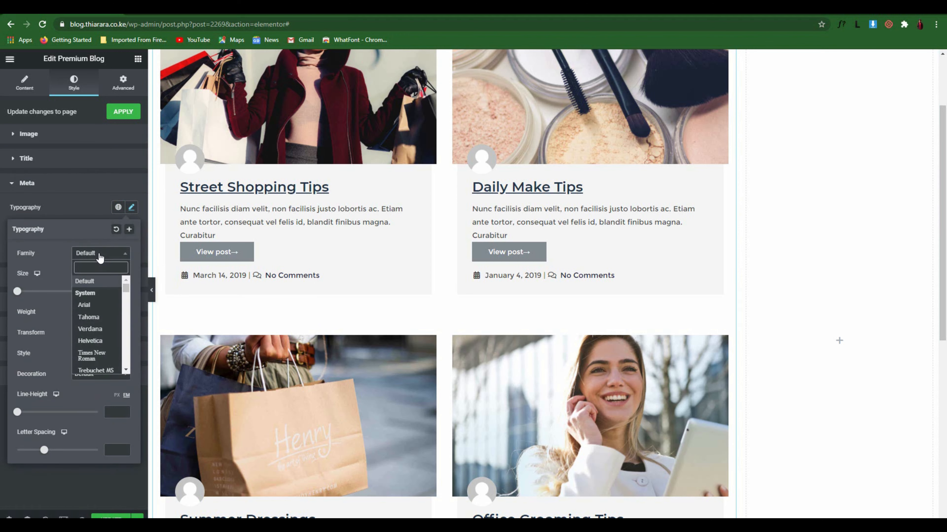
pyautogui.write('top')
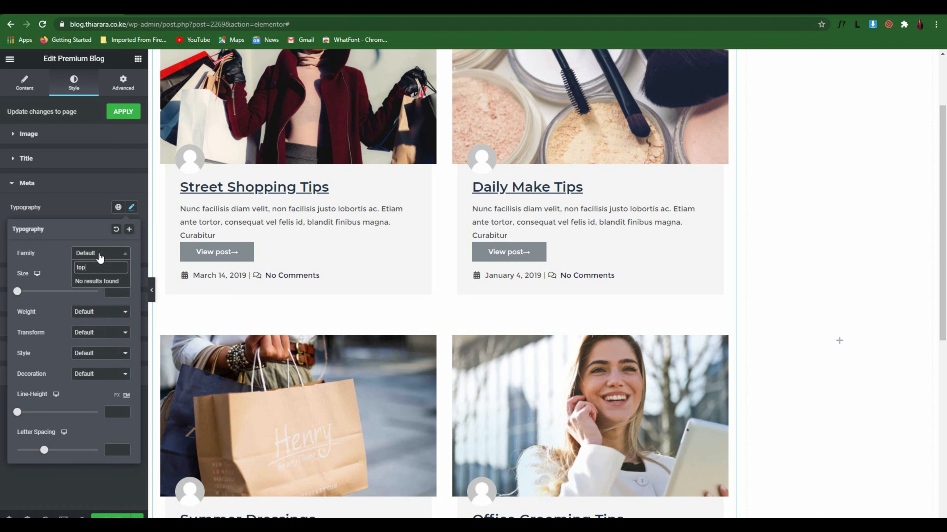
pyautogui.press('BackSpace')
pyautogui.press('BackSpace')
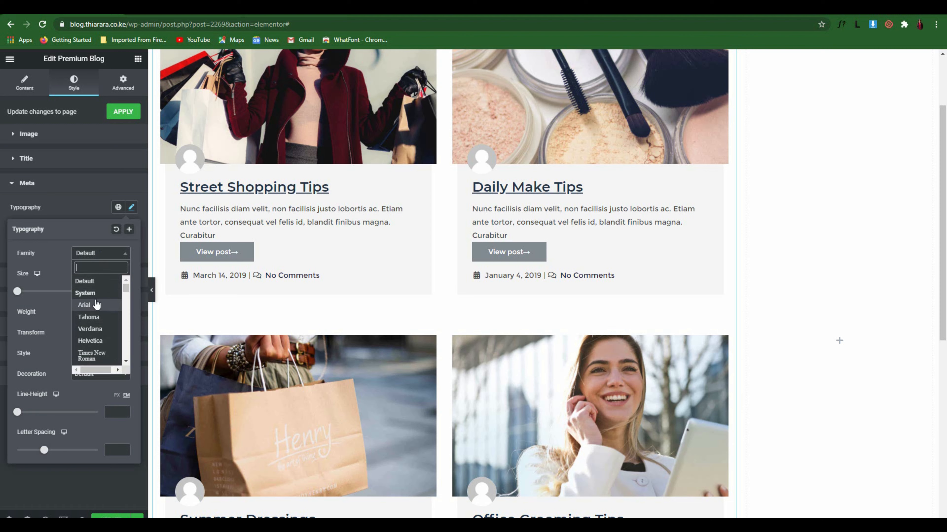
pyautogui.write('mont')
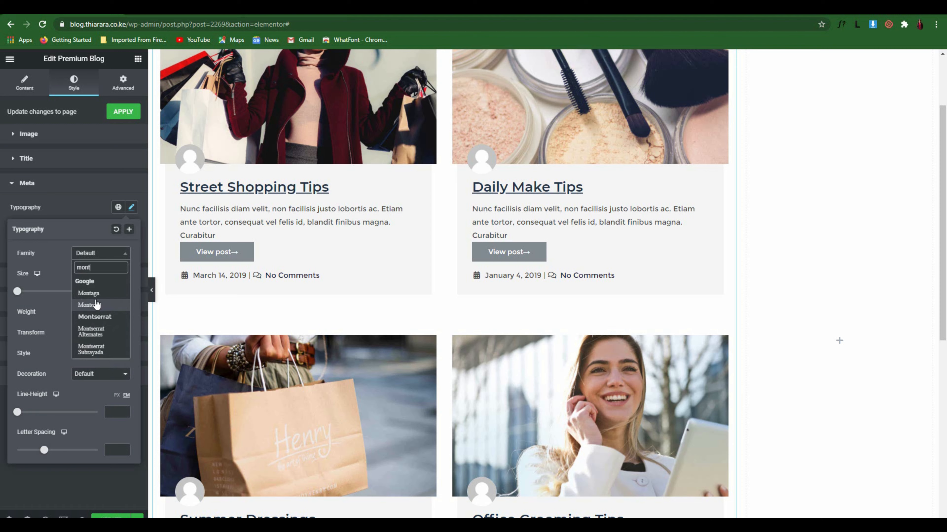
pyautogui.click(98, 317)
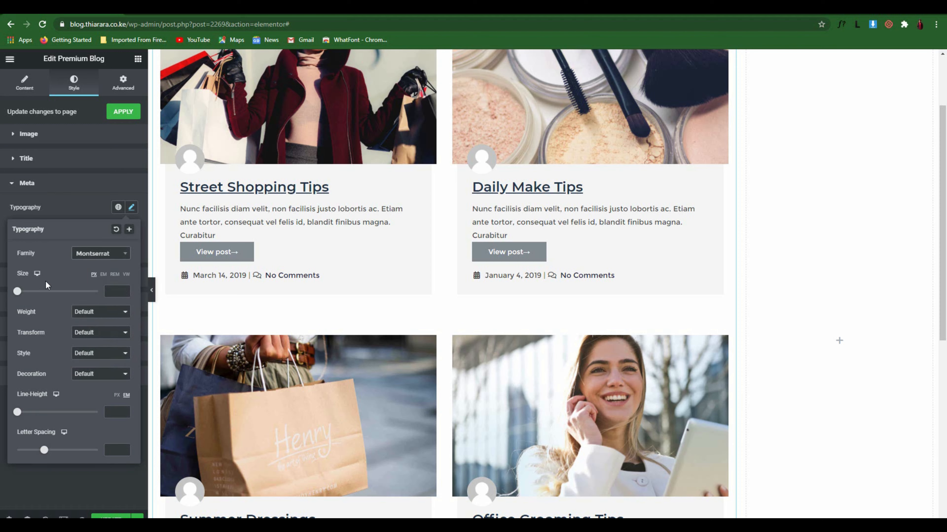
# Set the meta text's size to 14 px, its weight to 400 and its transform to Capitalize
pyautogui.moveTo(17, 293)
pyautogui.mouseDown()
pyautogui.moveTo(37, 295)
pyautogui.moveTo(23, 297)
pyautogui.mouseUp()
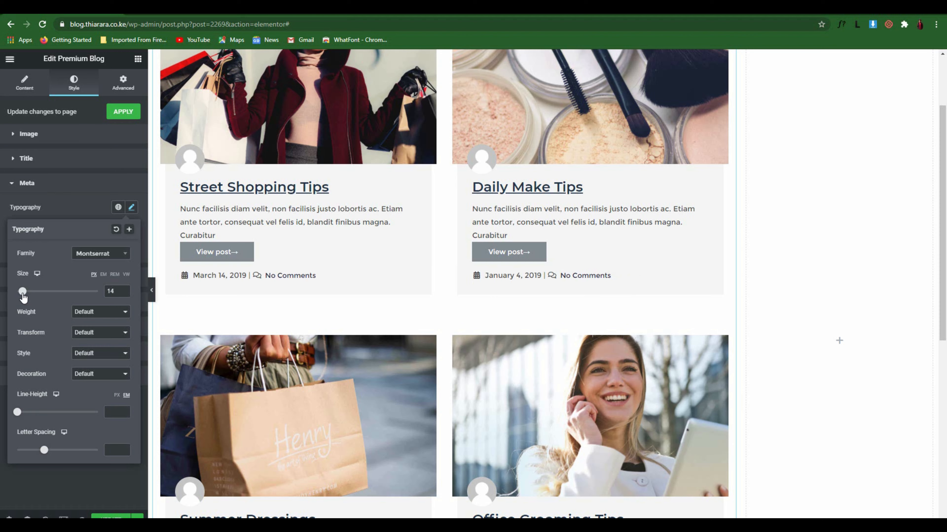
pyautogui.click(98, 316)
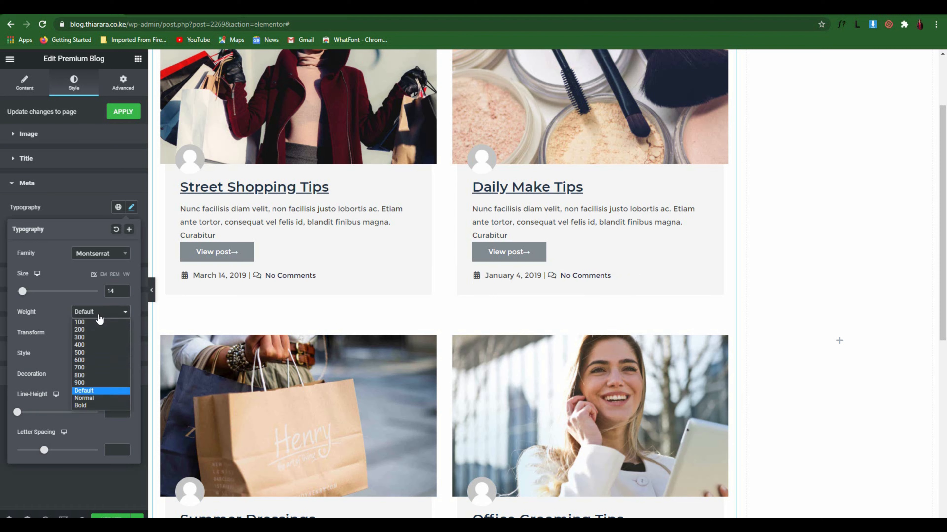
pyautogui.click(93, 347)
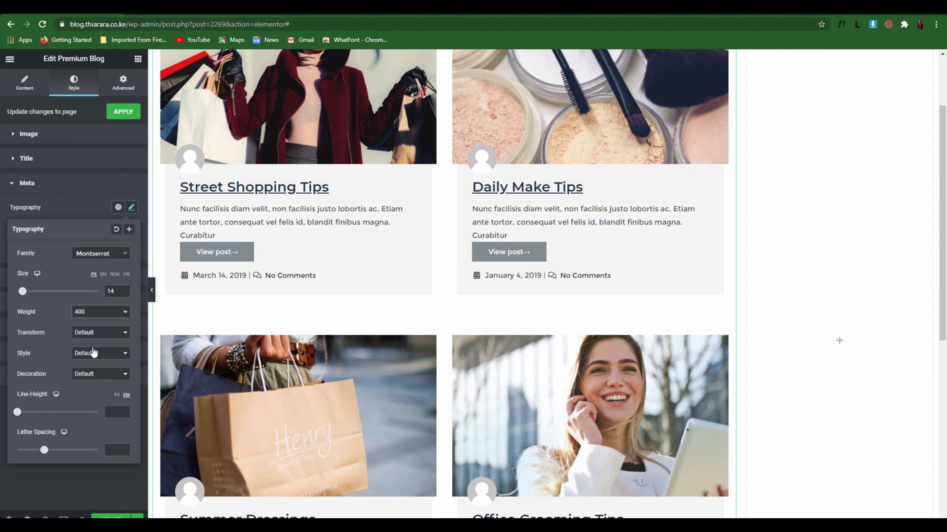
pyautogui.click(86, 333)
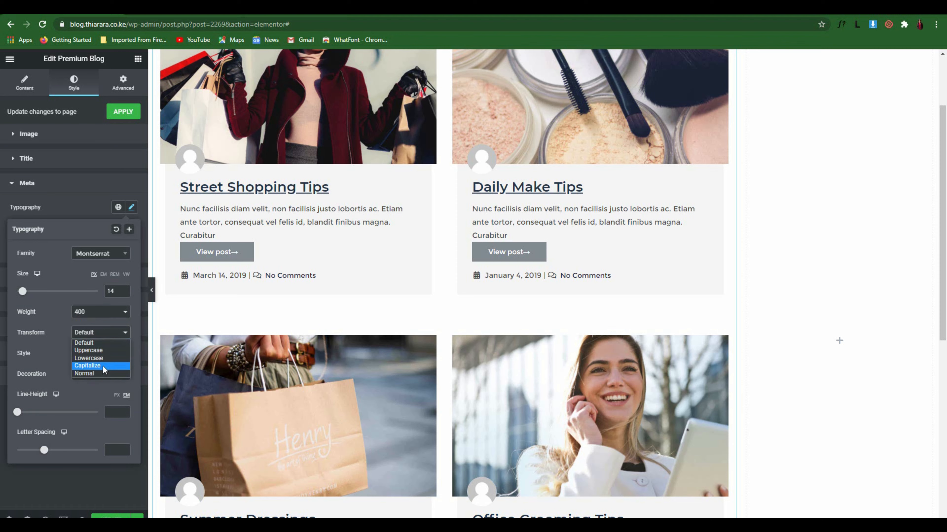
pyautogui.click(102, 366)
pyautogui.click(81, 219)
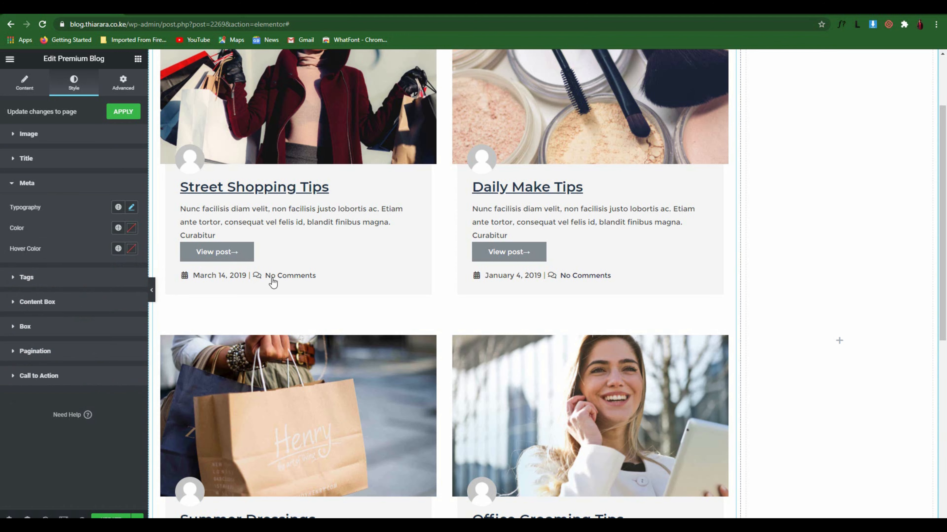
# Set the post meta color to dark red, #8D0909
pyautogui.click(131, 228)
pyautogui.moveTo(84, 308)
pyautogui.mouseDown()
pyautogui.moveTo(112, 336)
pyautogui.moveTo(122, 298)
pyautogui.mouseUp()
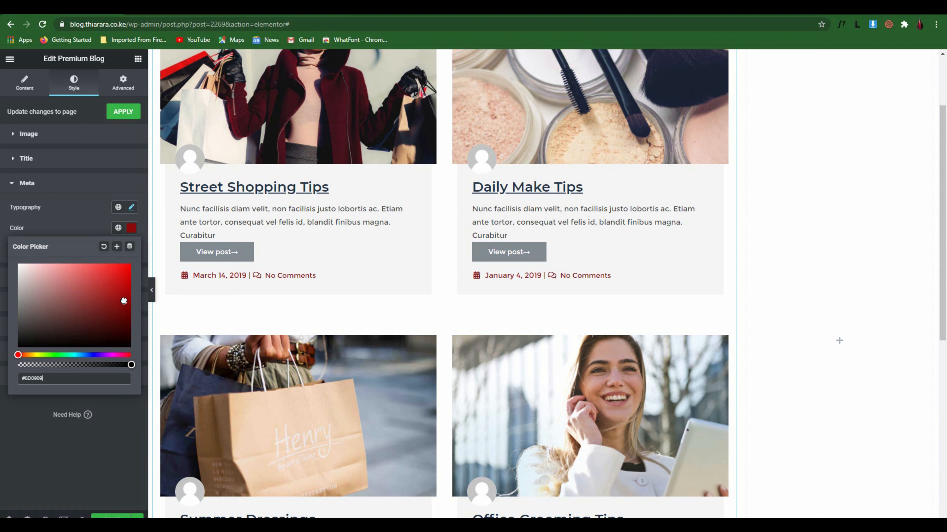
pyautogui.click(78, 234)
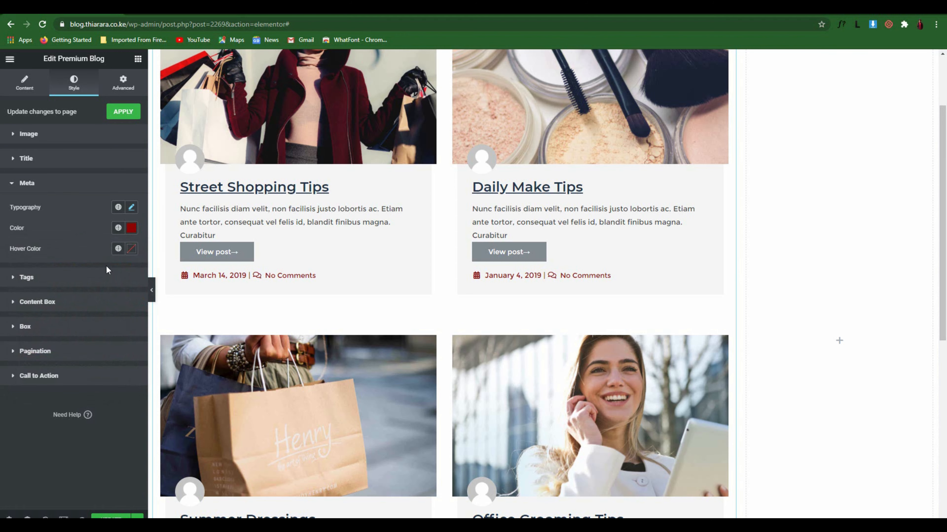
# Set the post meta hover color to green, #1BC33B, and finish the meta styling
pyautogui.click(131, 249)
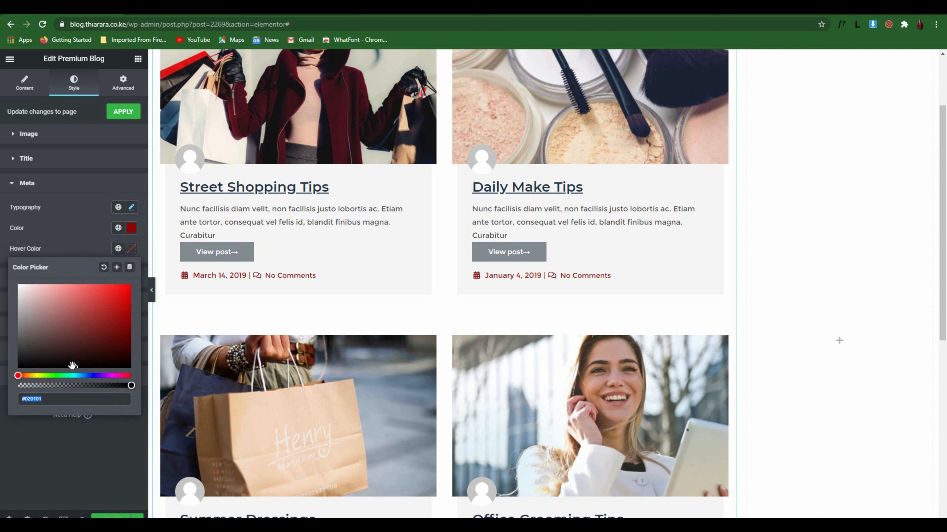
pyautogui.moveTo(72, 365); pyautogui.dragTo(66, 355)
pyautogui.click(59, 376)
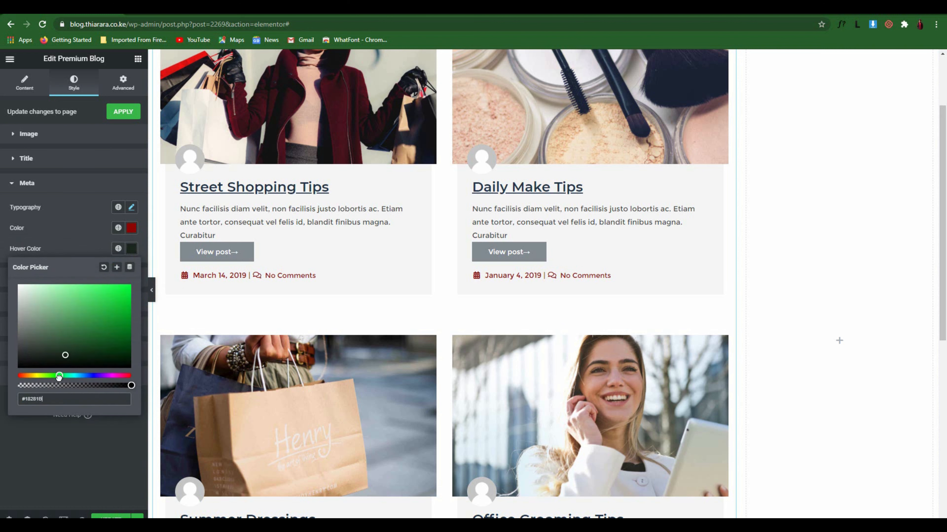
pyautogui.moveTo(98, 322); pyautogui.dragTo(116, 305)
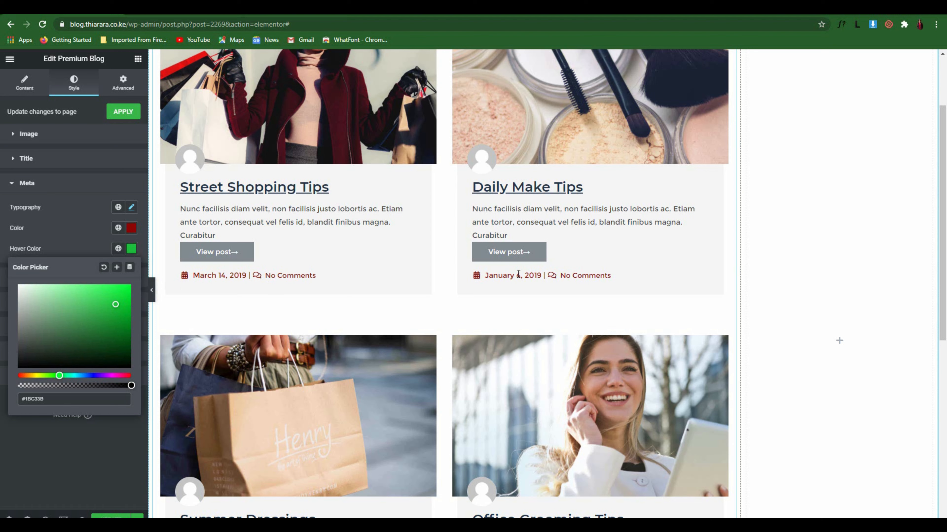
pyautogui.click(90, 183)
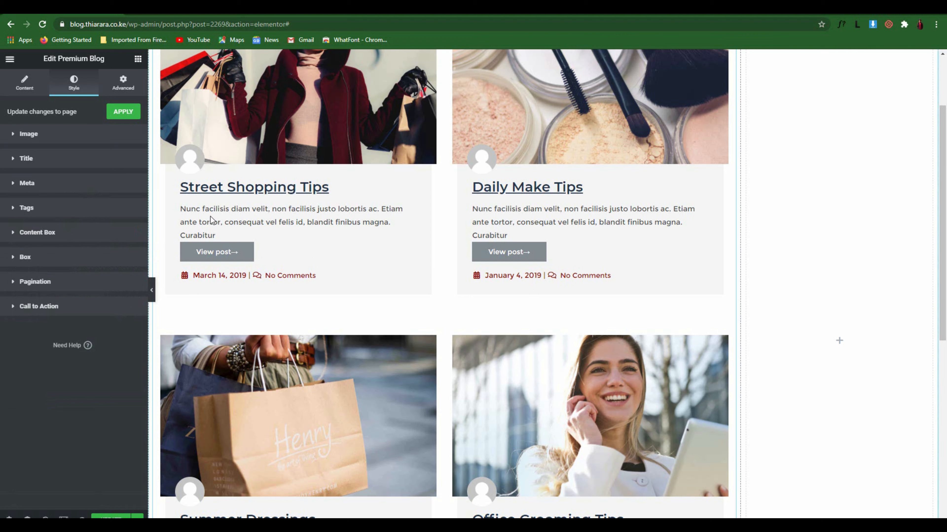
# Set the font family of the content box text to Montserrat
pyautogui.click(60, 234)
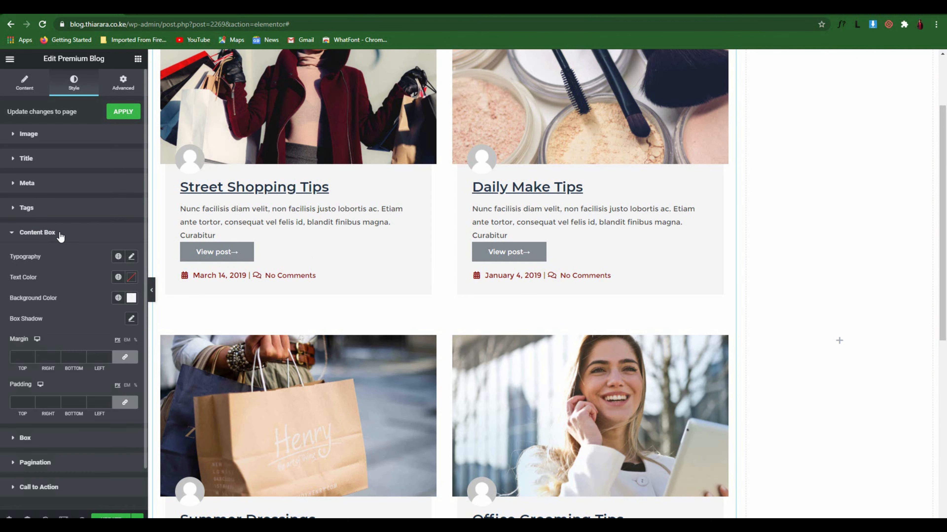
pyautogui.click(131, 257)
pyautogui.click(103, 303)
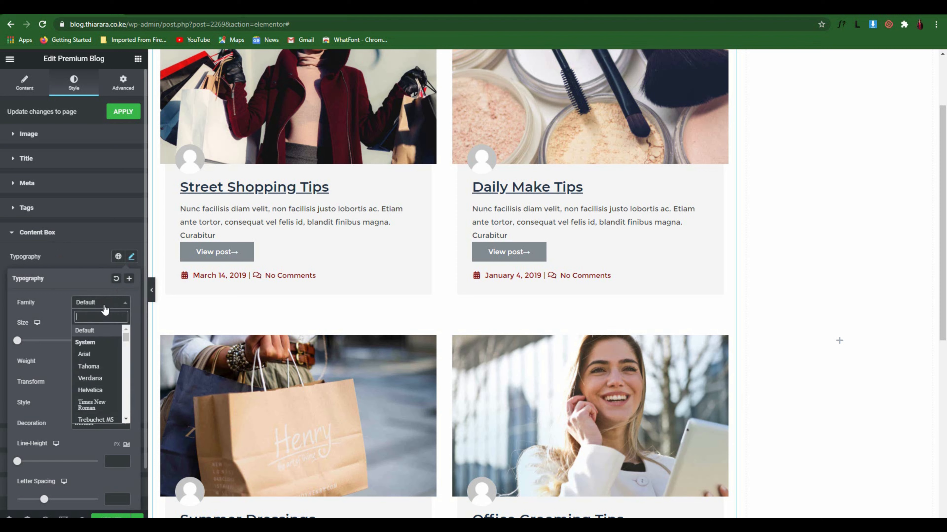
pyautogui.write('mo')
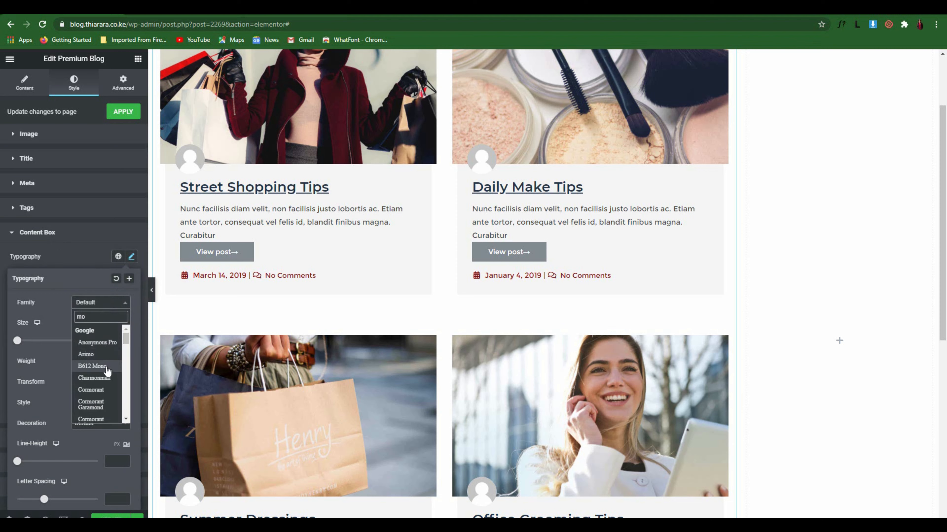
pyautogui.write('nt')
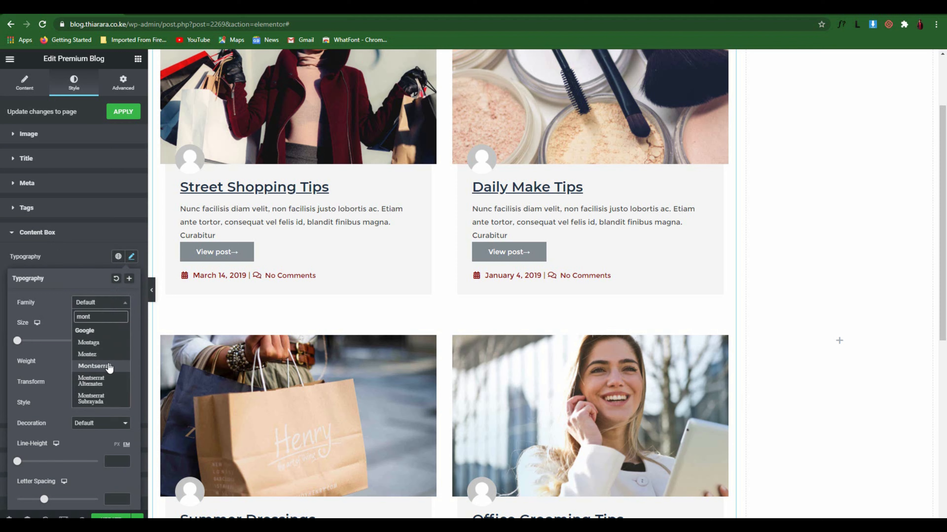
pyautogui.click(109, 367)
# Try a size of 18 px and a weight of 600 on the content box text
pyautogui.moveTo(19, 342); pyautogui.dragTo(27, 341)
pyautogui.click(98, 363)
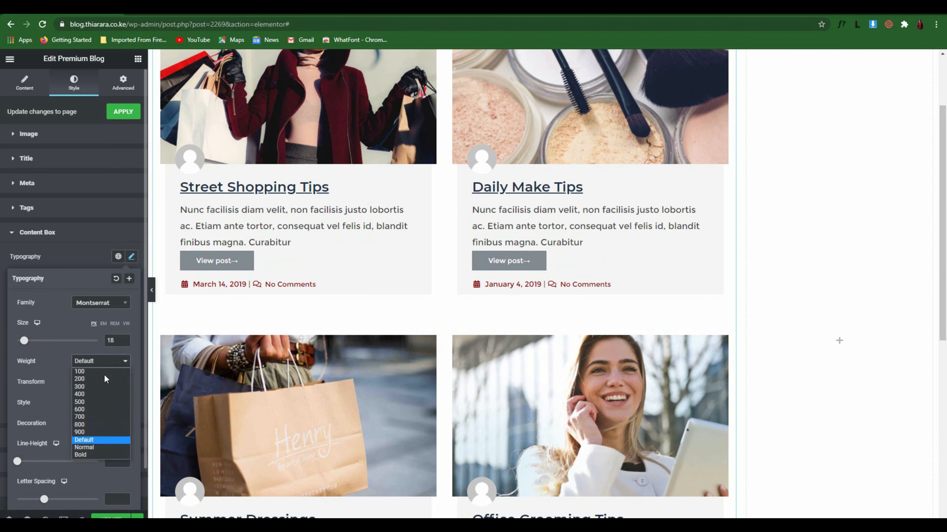
pyautogui.click(104, 409)
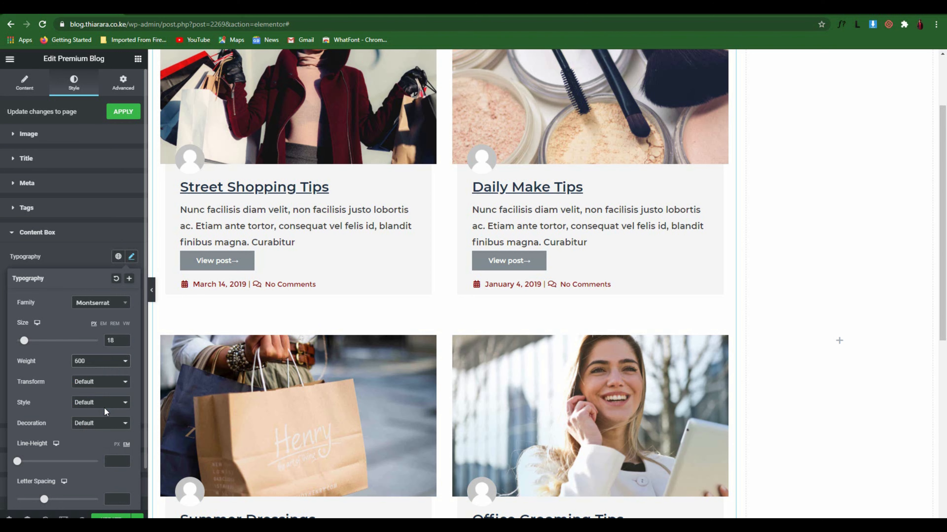
# Set the content box text's weight to 500 and size to 14 px, and save the page
pyautogui.click(92, 363)
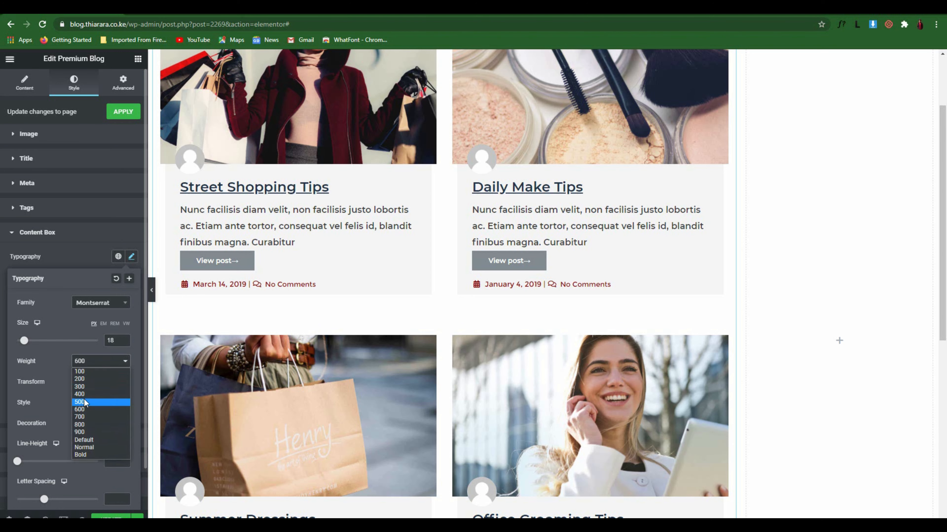
pyautogui.click(83, 392)
pyautogui.moveTo(26, 343); pyautogui.dragTo(23, 343)
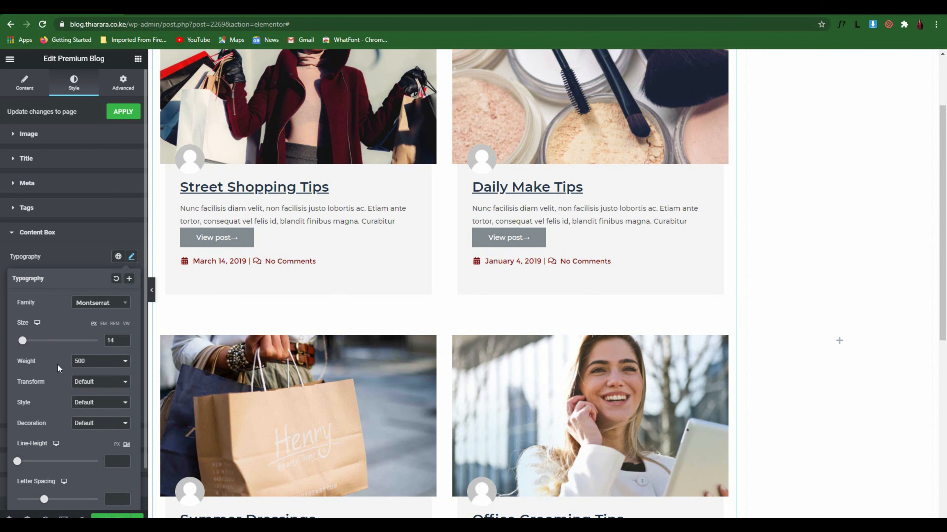
pyautogui.click(187, 496)
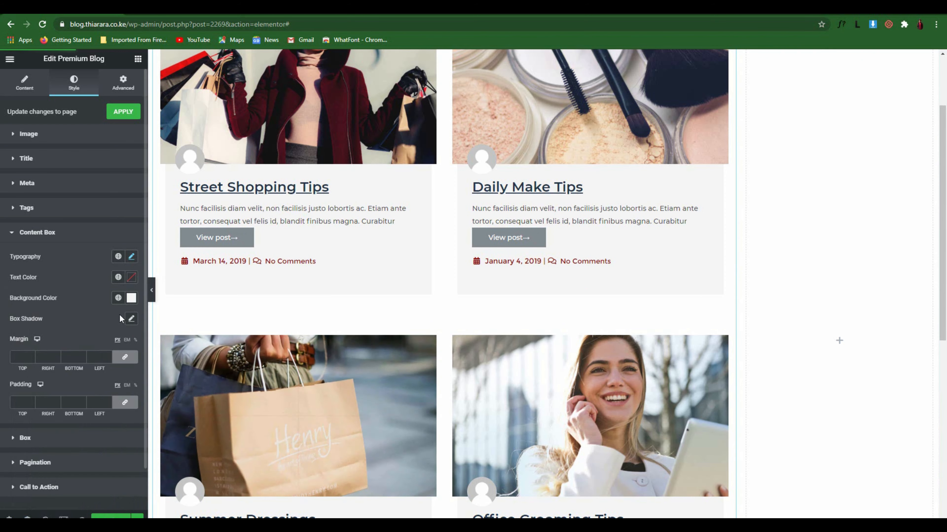
pyautogui.click(53, 235)
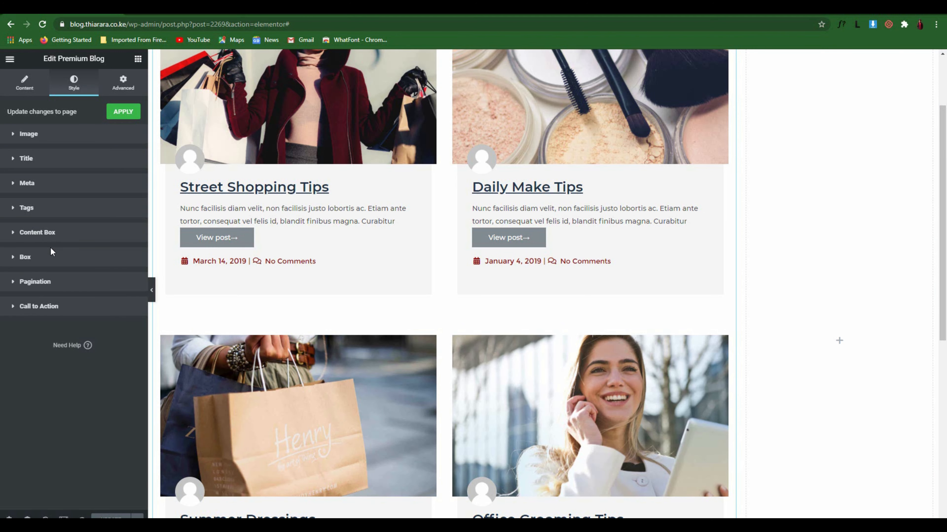
# Give the post boxes a border radius of 8 px and a solid border with a width of 1 on all sides
pyautogui.click(48, 263)
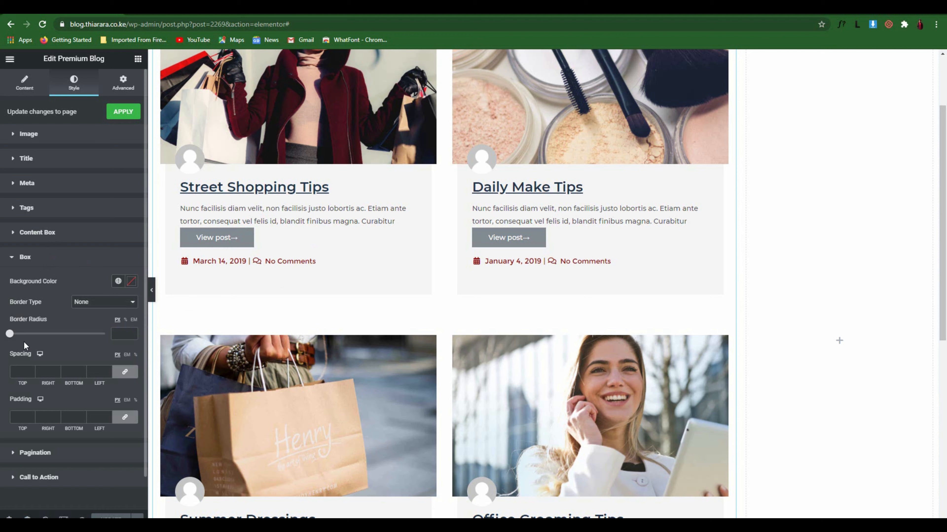
pyautogui.moveTo(11, 340); pyautogui.dragTo(19, 339)
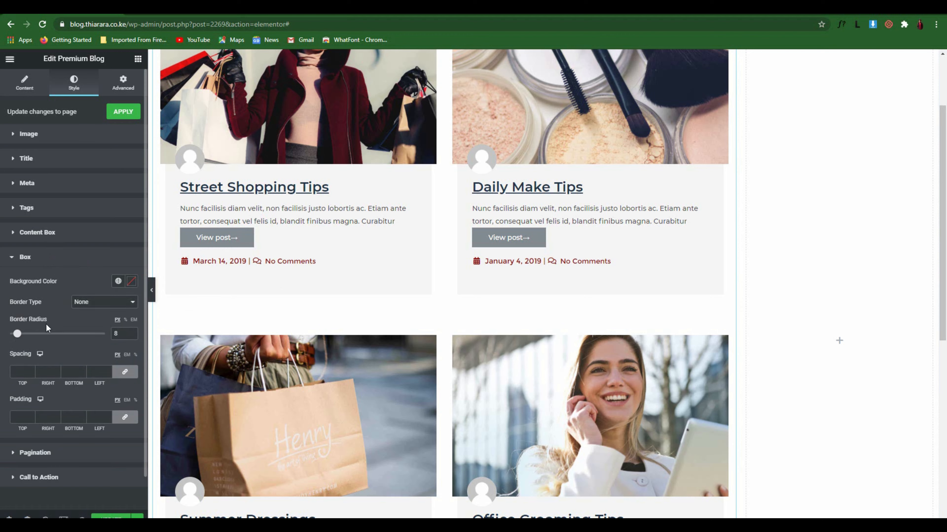
pyautogui.click(90, 303)
pyautogui.click(86, 320)
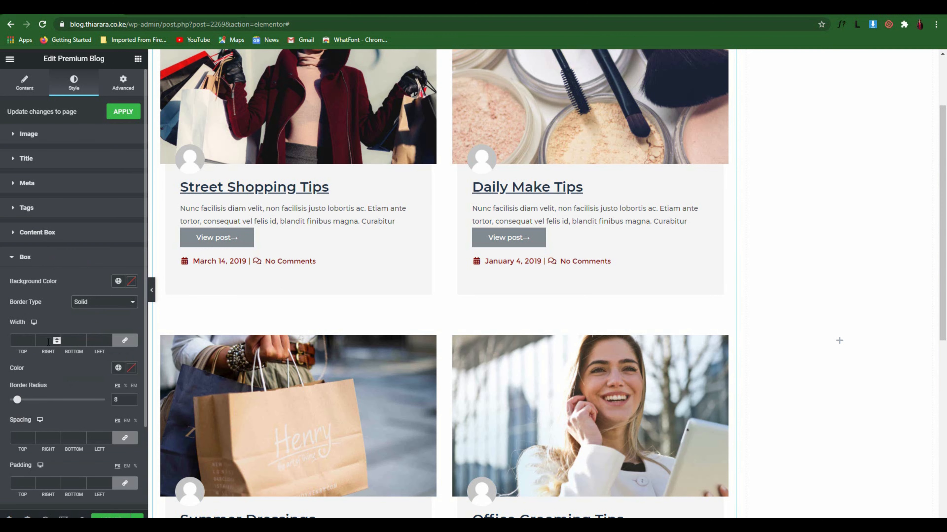
pyautogui.click(30, 335)
pyautogui.click(29, 331)
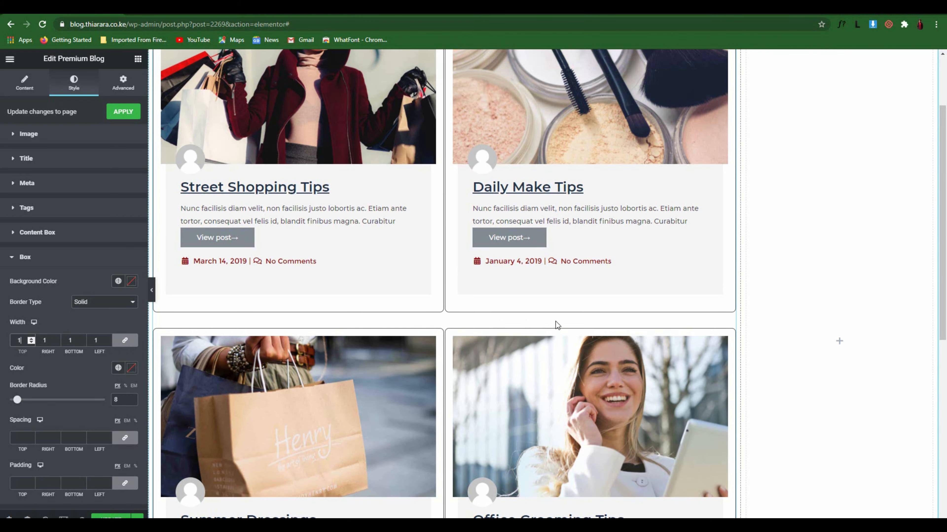
pyautogui.scroll(3, 529, 322)
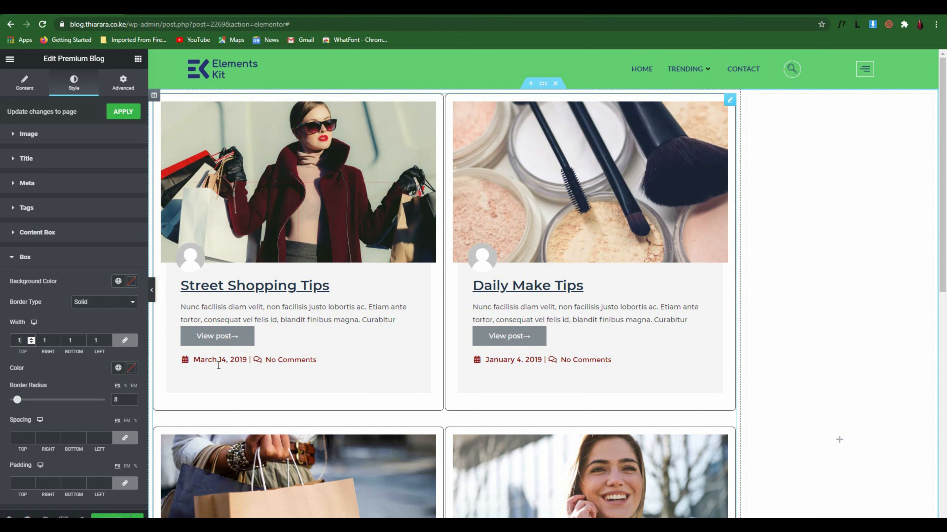
# Set the border radius of the post boxes to 10 px
pyautogui.scroll(-1, 26, 379)
pyautogui.moveTo(19, 355)
pyautogui.mouseDown()
pyautogui.moveTo(38, 355)
pyautogui.moveTo(22, 355)
pyautogui.mouseUp()
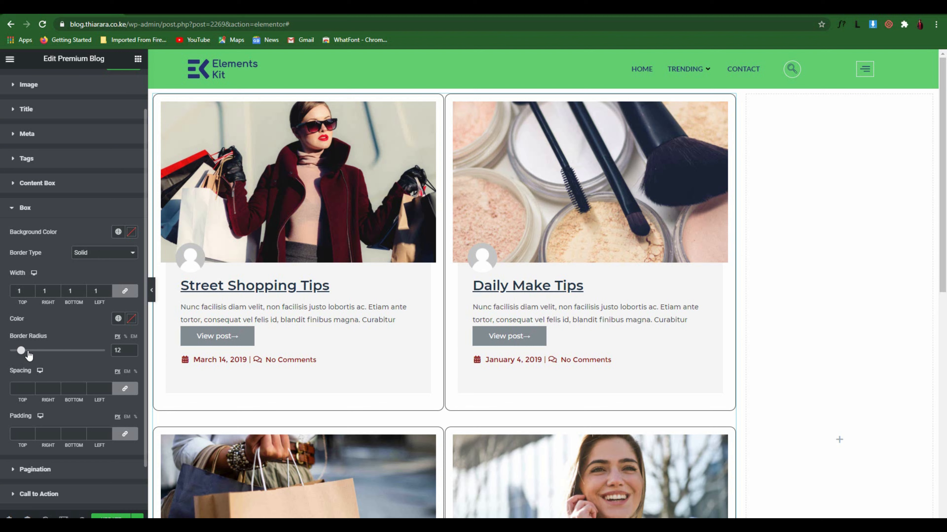
pyautogui.doubleClick(120, 350)
pyautogui.write('10')
# Open the Pagination style settings and bring the page links below the posts into view
pyautogui.scroll(-2, 108, 356)
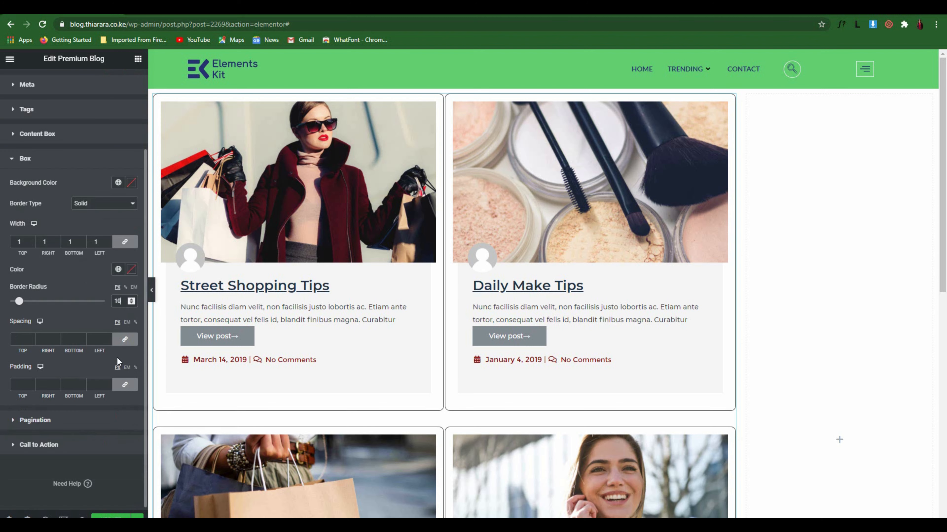
pyautogui.click(42, 420)
pyautogui.scroll(-10, 415, 400)
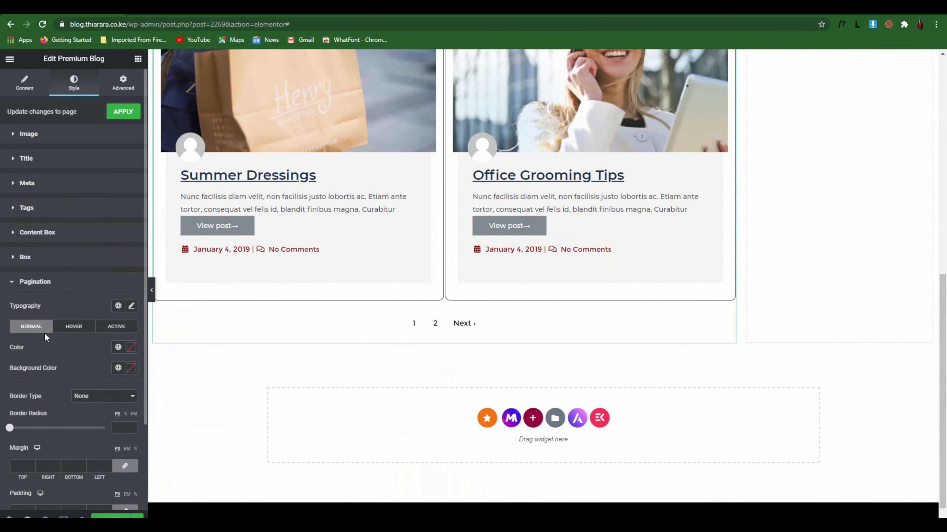
# Try blue #1F2EC8, purple #B329CB, a dark red and dark blue #1A163F as the normal text colour of the pagination links
pyautogui.click(132, 353)
pyautogui.moveTo(69, 475); pyautogui.dragTo(113, 402)
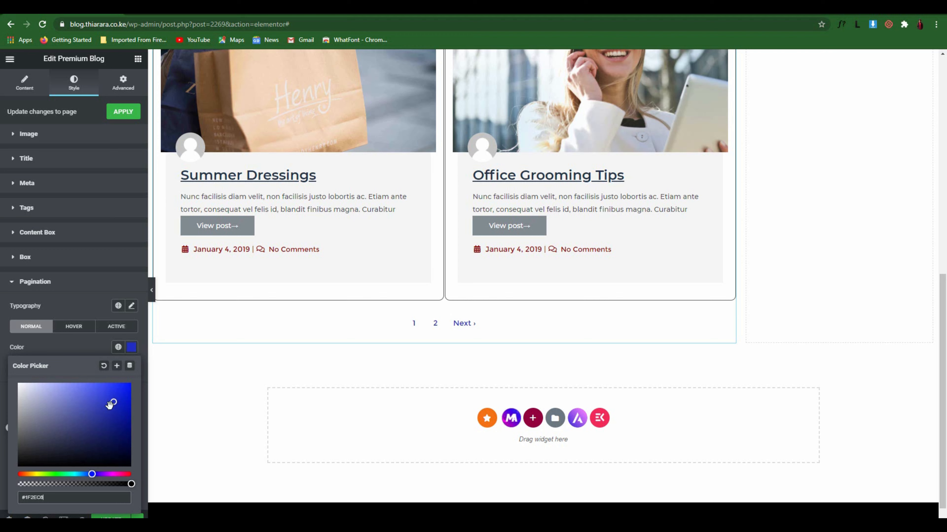
pyautogui.click(104, 427)
pyautogui.moveTo(106, 474); pyautogui.dragTo(110, 474)
pyautogui.moveTo(107, 428); pyautogui.dragTo(108, 401)
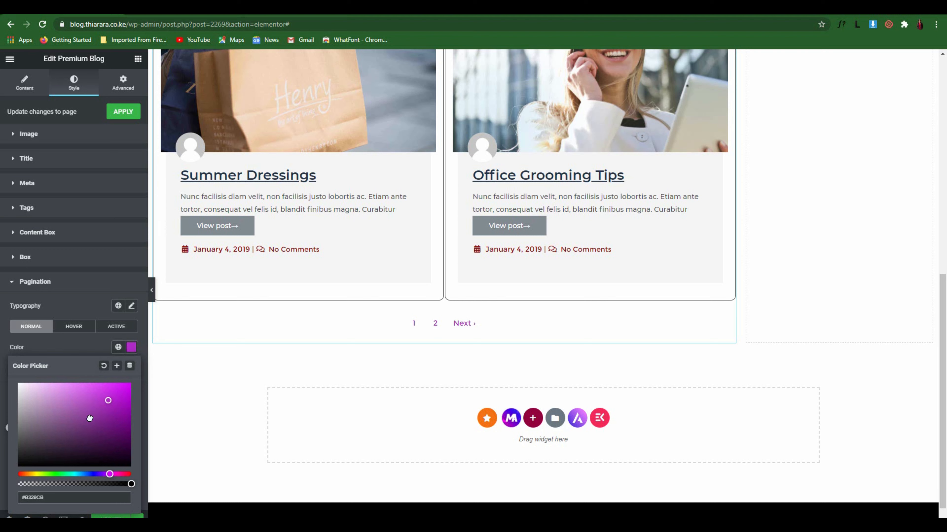
pyautogui.click(69, 442)
pyautogui.moveTo(109, 473); pyautogui.dragTo(138, 482)
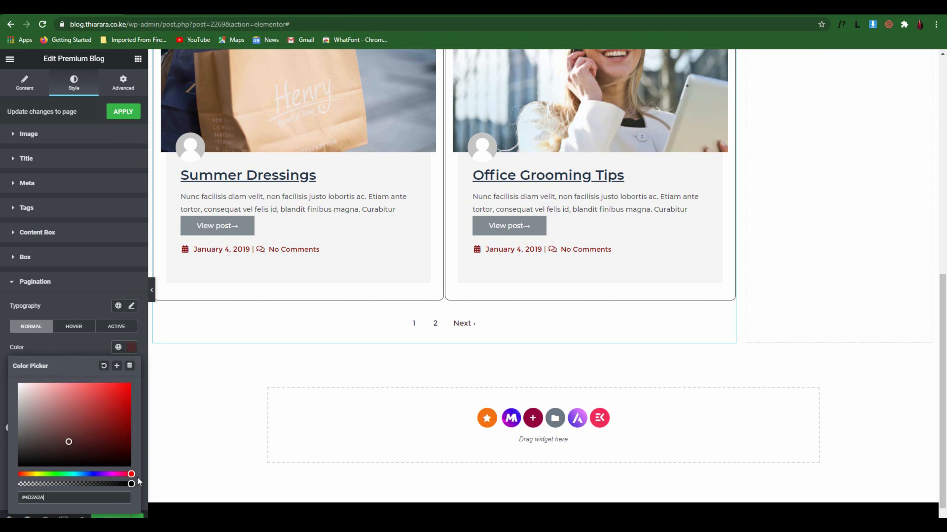
pyautogui.click(110, 406)
pyautogui.moveTo(110, 405)
pyautogui.mouseDown()
pyautogui.moveTo(91, 419)
pyautogui.moveTo(89, 446)
pyautogui.mouseUp()
pyautogui.click(95, 474)
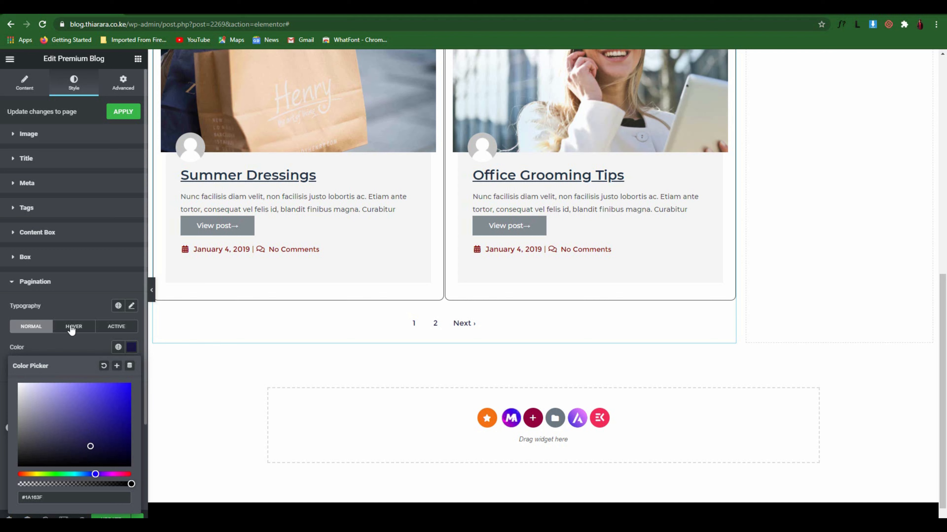
pyautogui.click(75, 344)
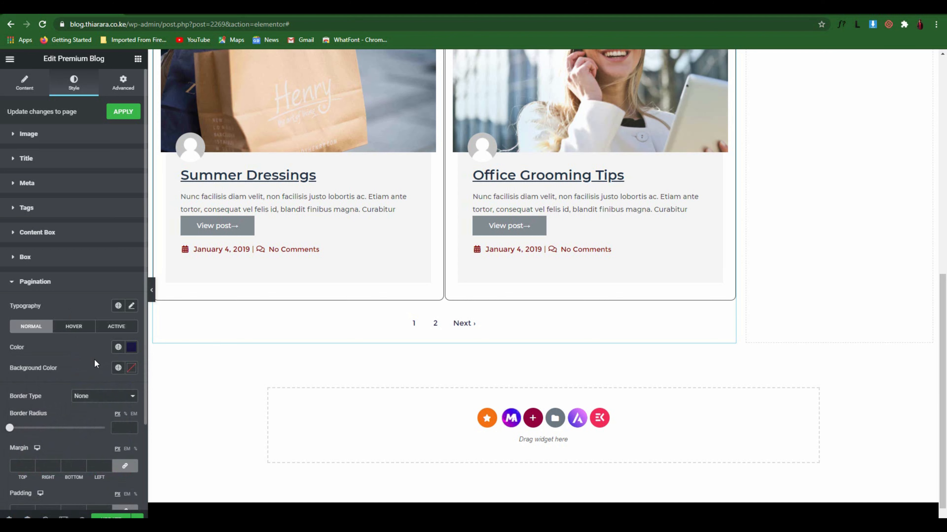
# Give the pagination links a bright red background and near-white #FCFCFC text in their normal state
pyautogui.click(132, 368)
pyautogui.moveTo(71, 297)
pyautogui.mouseDown()
pyautogui.moveTo(93, 269)
pyautogui.moveTo(80, 290)
pyautogui.moveTo(75, 256)
pyautogui.moveTo(96, 247)
pyautogui.moveTo(80, 298)
pyautogui.moveTo(124, 235)
pyautogui.mouseUp()
pyautogui.click(107, 379)
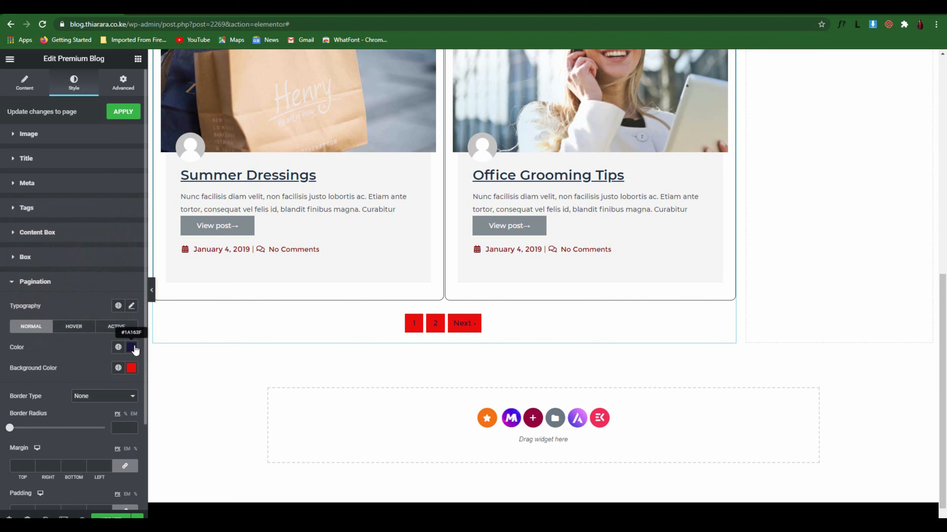
pyautogui.click(132, 347)
pyautogui.moveTo(90, 387)
pyautogui.mouseDown()
pyautogui.moveTo(52, 398)
pyautogui.moveTo(17, 384)
pyautogui.mouseUp()
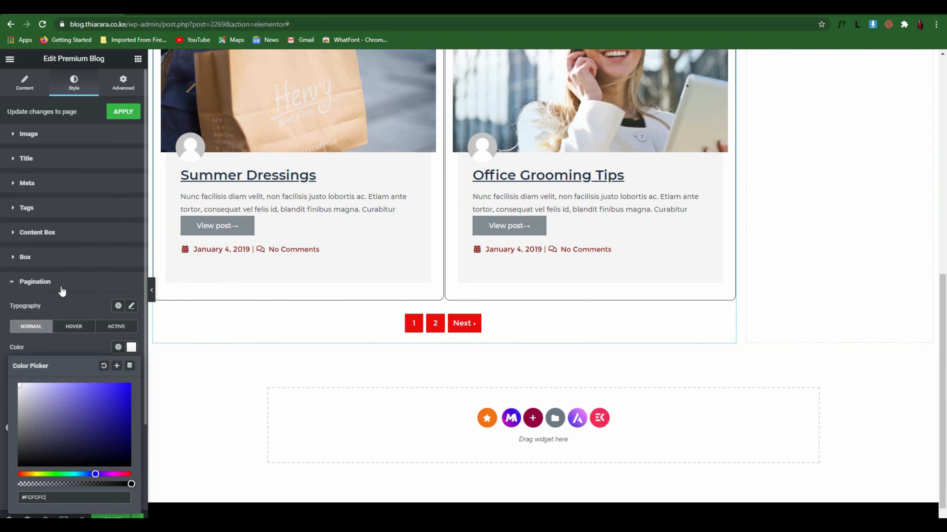
# Try #FDFDFD as the hover text colour of the pagination links and change it to a light cyan
pyautogui.click(73, 327)
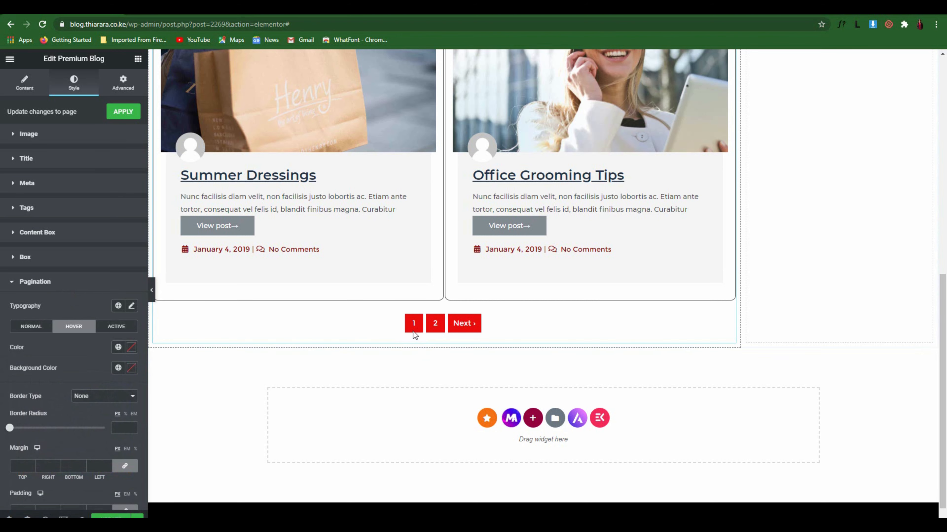
pyautogui.click(131, 348)
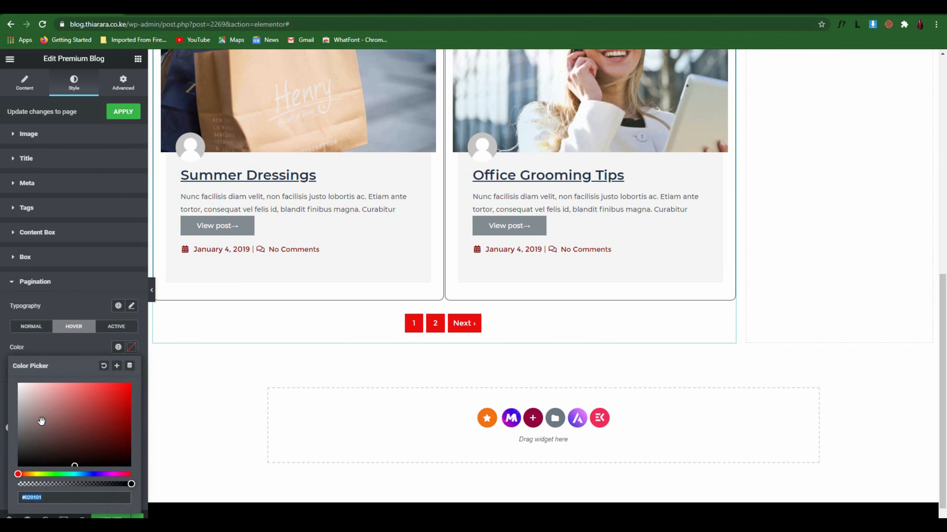
pyautogui.write('#FDFDFD')
pyautogui.moveTo(73, 474); pyautogui.dragTo(75, 474)
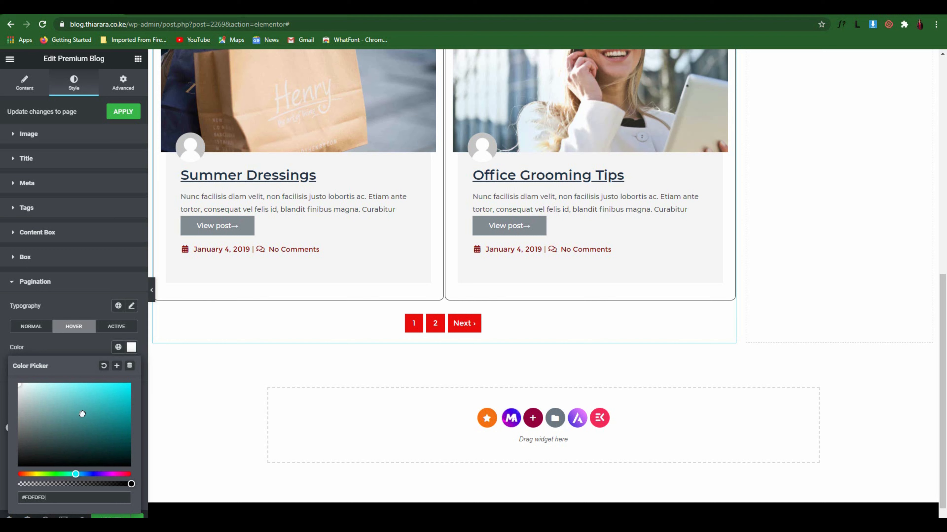
pyautogui.moveTo(82, 414); pyautogui.dragTo(75, 394)
pyautogui.click(72, 350)
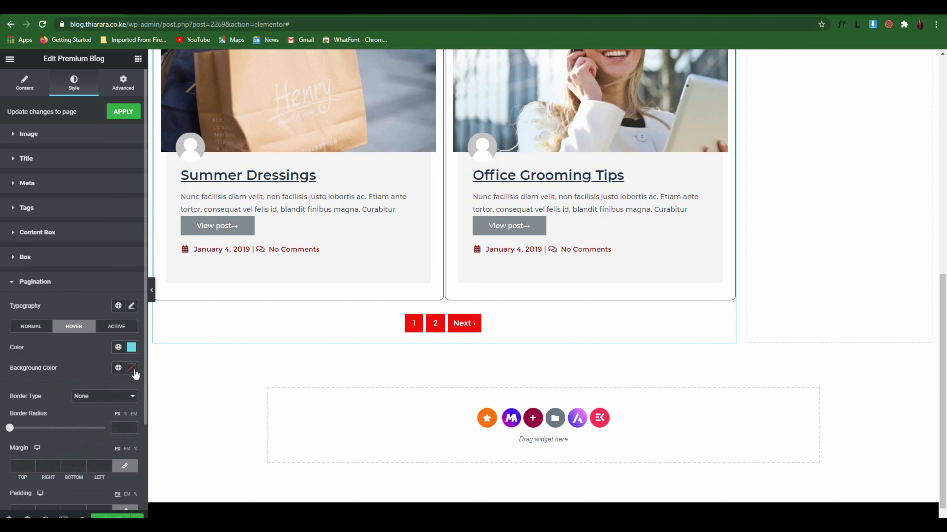
# Copy the light cyan hover text colour to the pagination hover background, and set the hover text colour to near-black #090909
pyautogui.click(131, 348)
pyautogui.hotkey('ctrl', 'c')
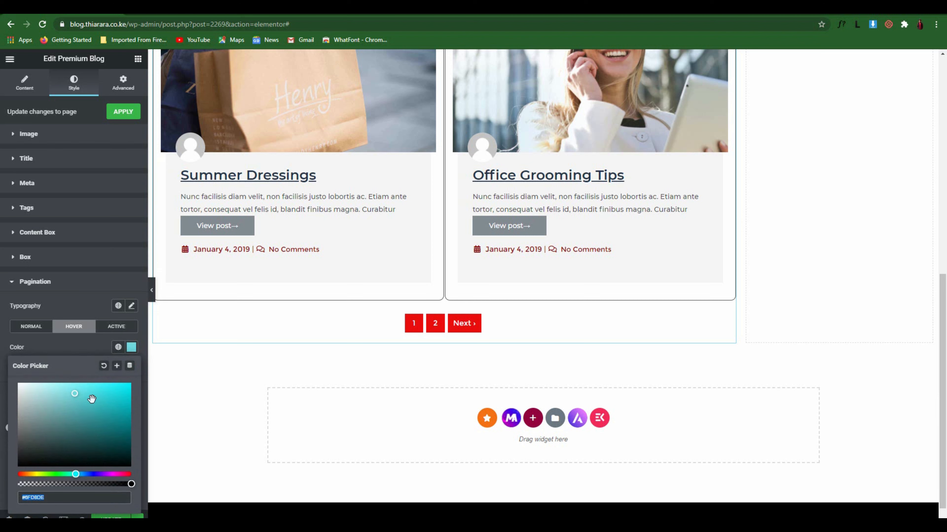
pyautogui.click(84, 337)
pyautogui.click(130, 369)
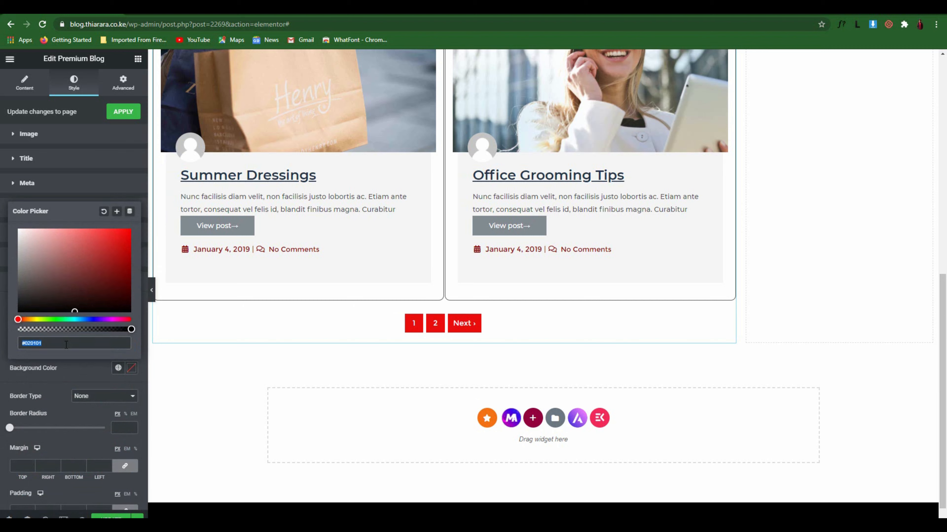
pyautogui.hotkey('ctrl', 'v')
pyautogui.click(84, 379)
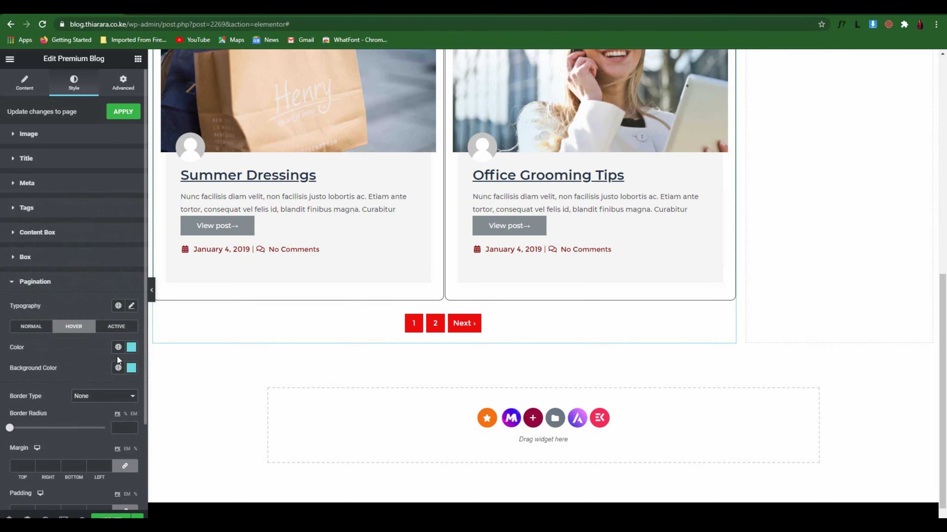
pyautogui.click(131, 347)
pyautogui.click(19, 463)
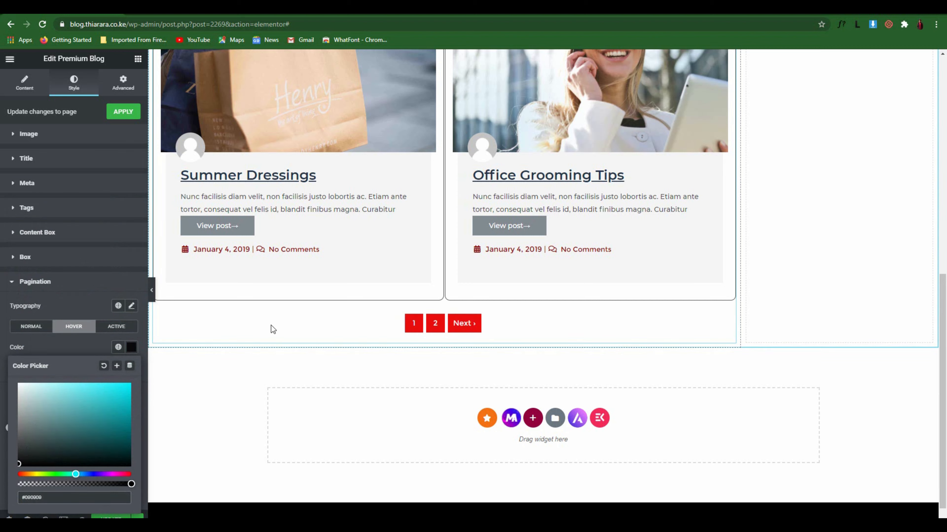
# Give the active pagination link a black #000000 background and white #FFFFFF text
pyautogui.click(114, 328)
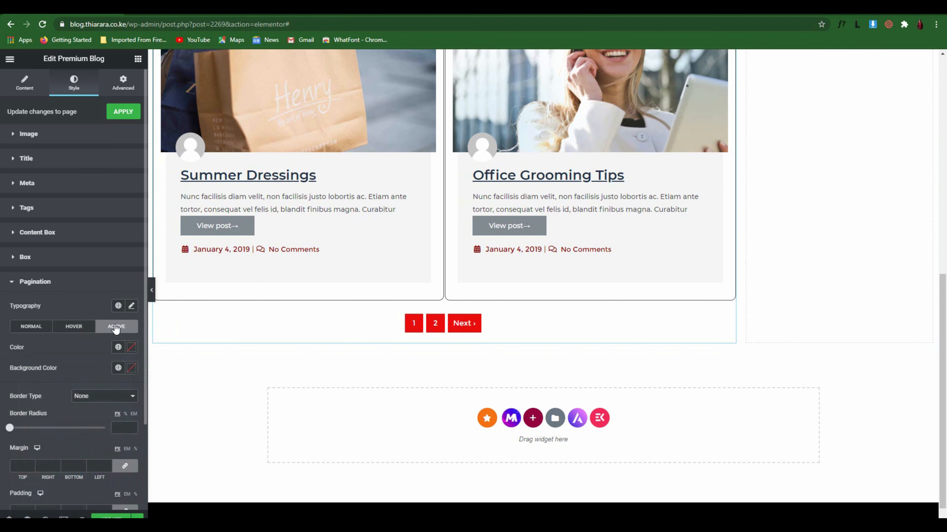
pyautogui.click(131, 348)
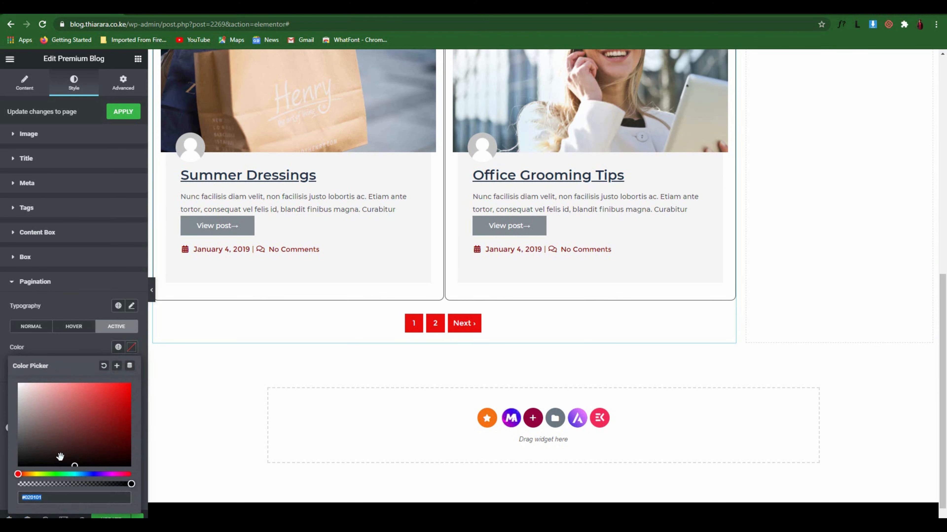
pyautogui.moveTo(35, 462); pyautogui.dragTo(20, 464)
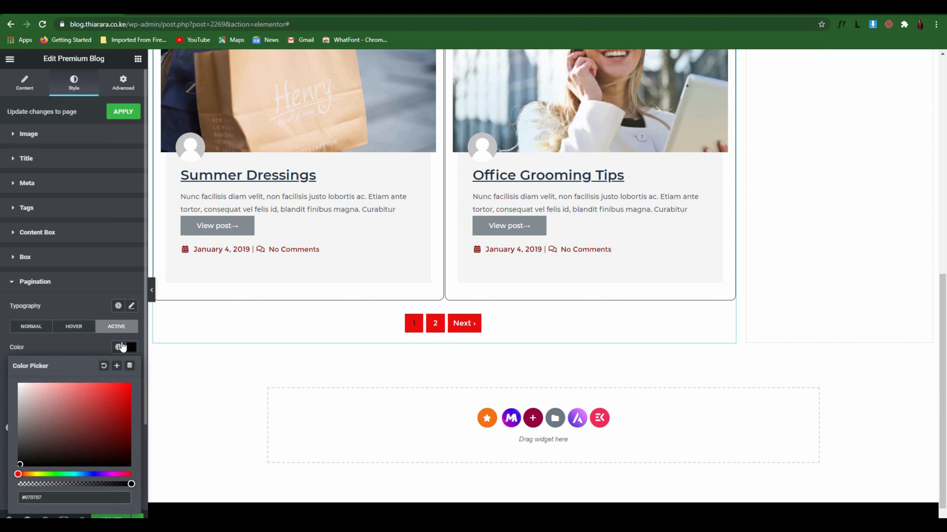
pyautogui.click(123, 347)
pyautogui.click(131, 368)
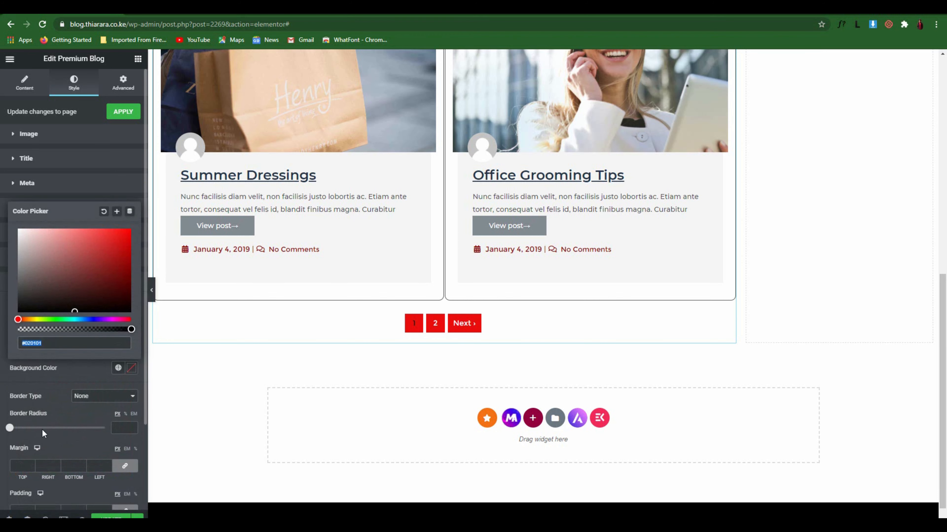
pyautogui.click(18, 312)
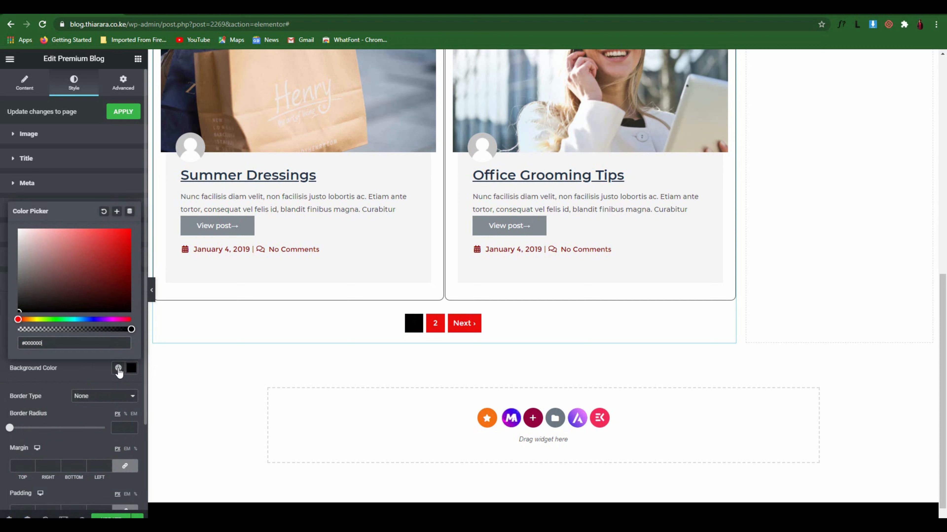
pyautogui.click(131, 368)
pyautogui.click(132, 347)
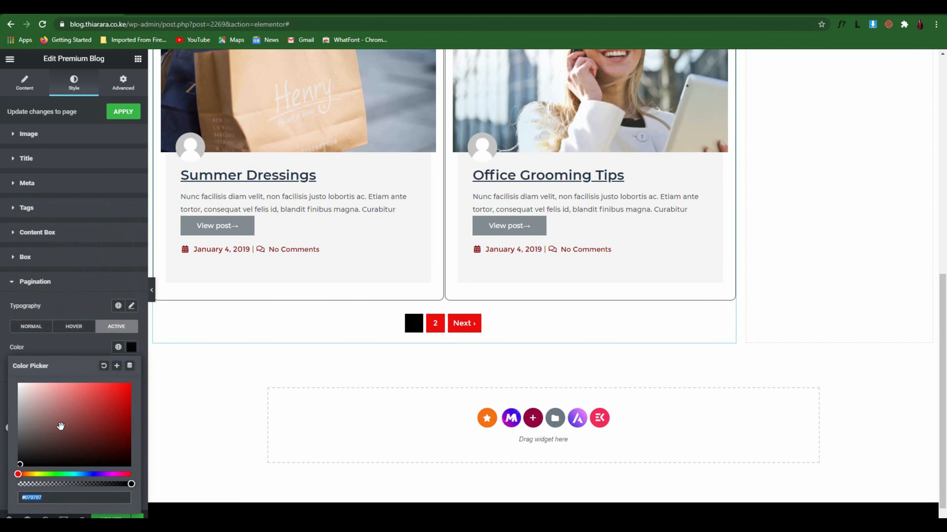
pyautogui.write('#FFFFFF')
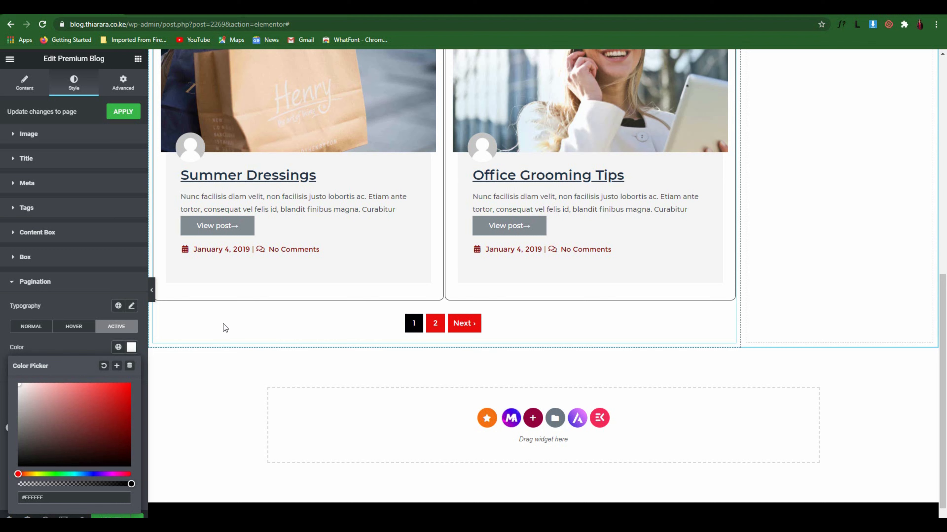
# Look through the Call to Action style settings and close them without editing
pyautogui.click(66, 285)
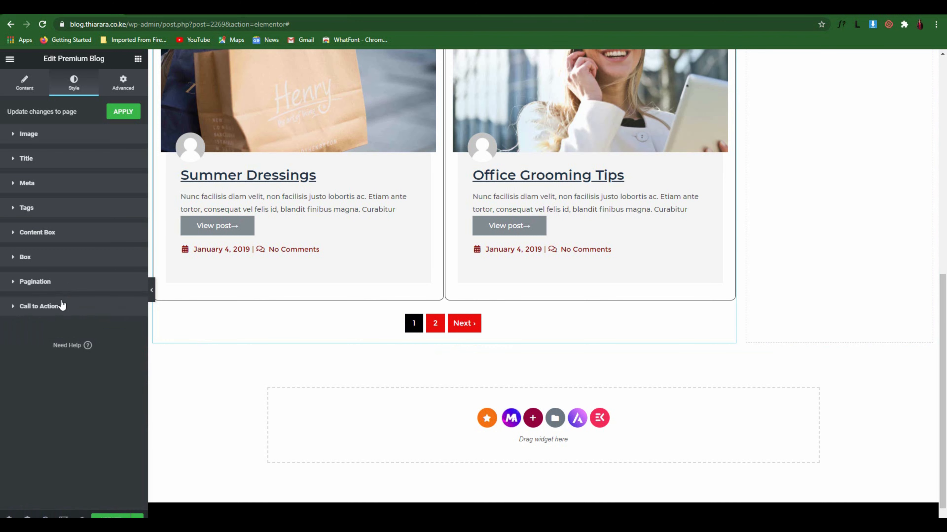
pyautogui.click(55, 308)
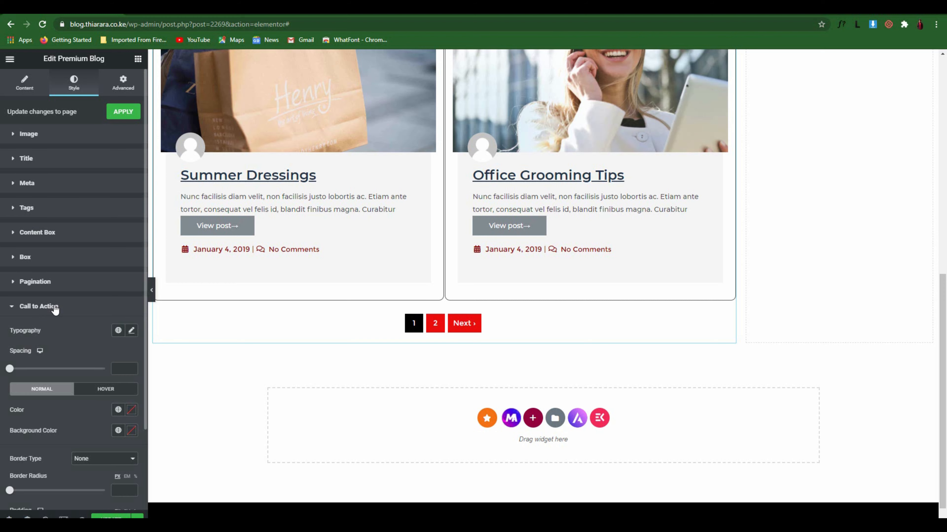
pyautogui.scroll(-1, 56, 311)
pyautogui.scroll(3, 157, 395)
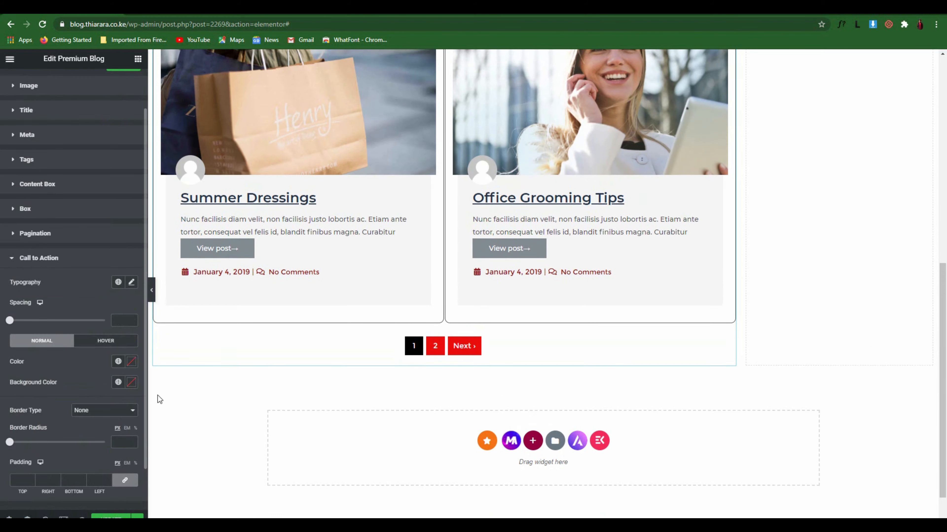
pyautogui.click(48, 261)
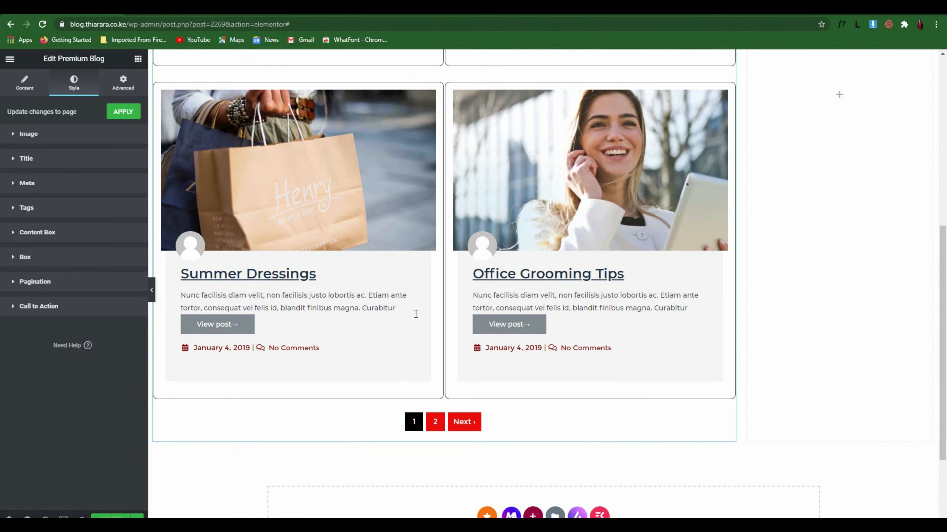
# Examine the finished blog page with its post grid and its sidebar of recent posts, search, categories, comments and social icons
pyautogui.scroll(10, 444, 218)
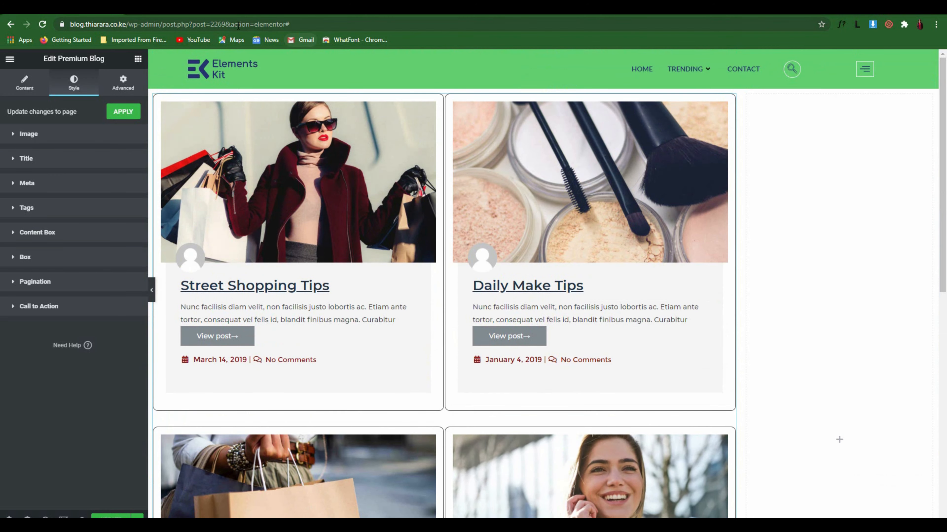
pyautogui.click(194, 14)
pyautogui.scroll(7, 382, 252)
pyautogui.scroll(3, 381, 250)
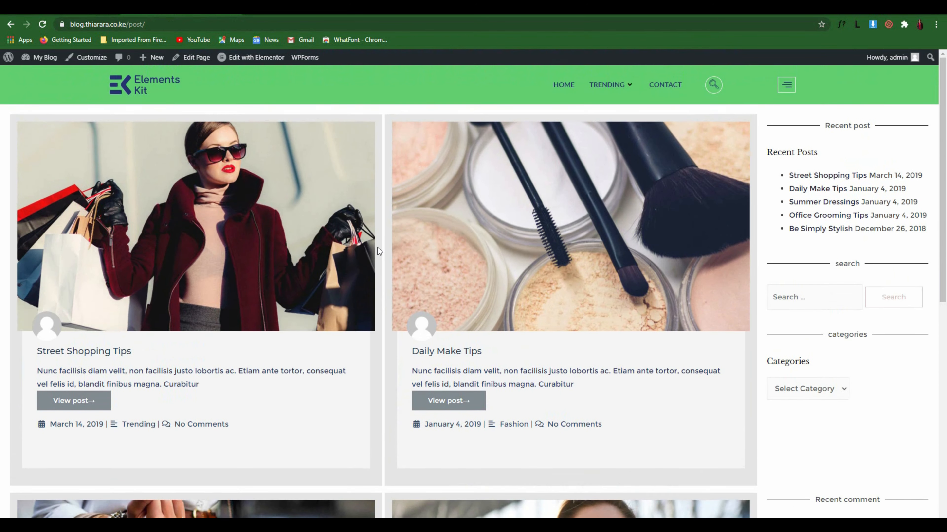
pyautogui.scroll(-7, 545, 254)
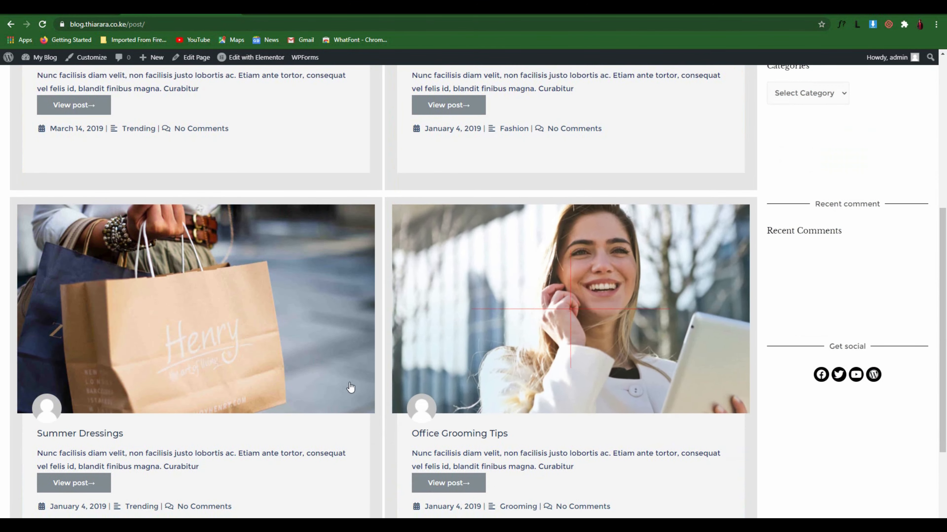
pyautogui.scroll(-3, 515, 258)
pyautogui.scroll(9, 515, 257)
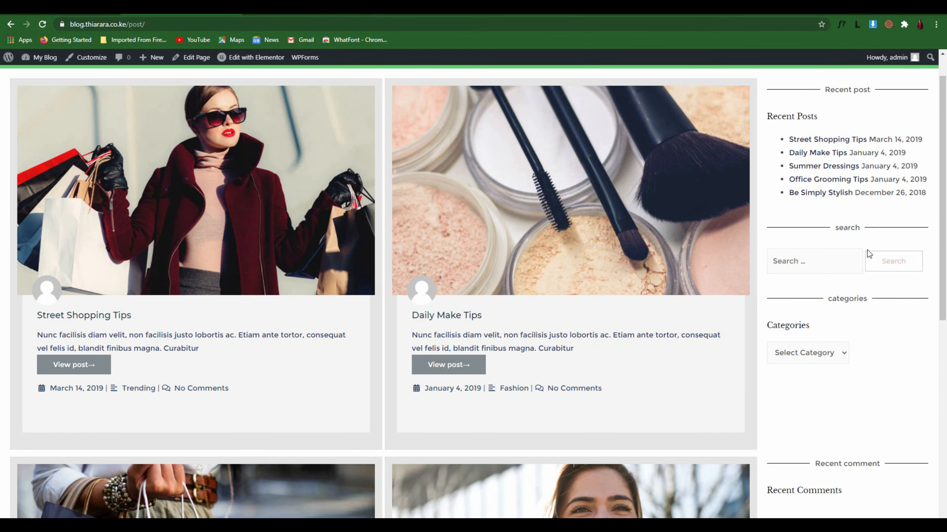
pyautogui.scroll(-5, 892, 355)
pyautogui.scroll(6, 900, 372)
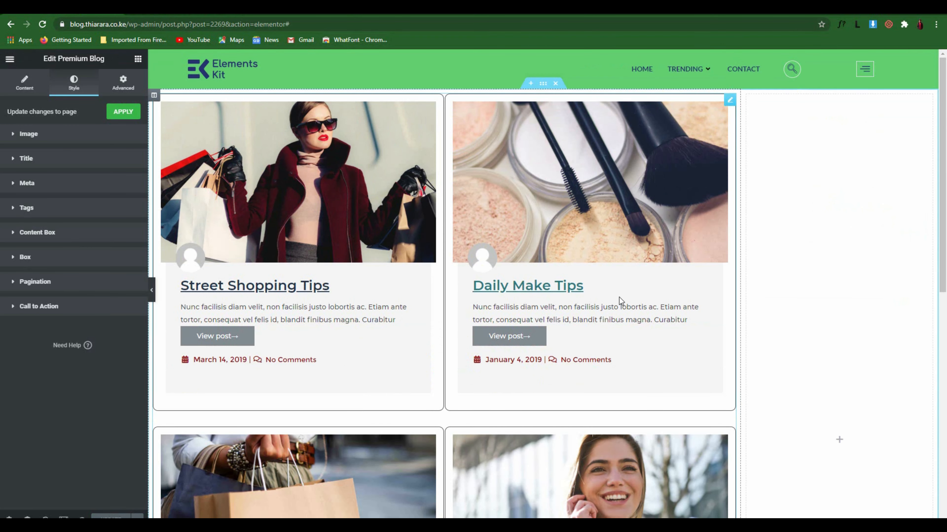
# Find the Divider widget and place it in the empty sidebar column beside the post grid
pyautogui.click(138, 58)
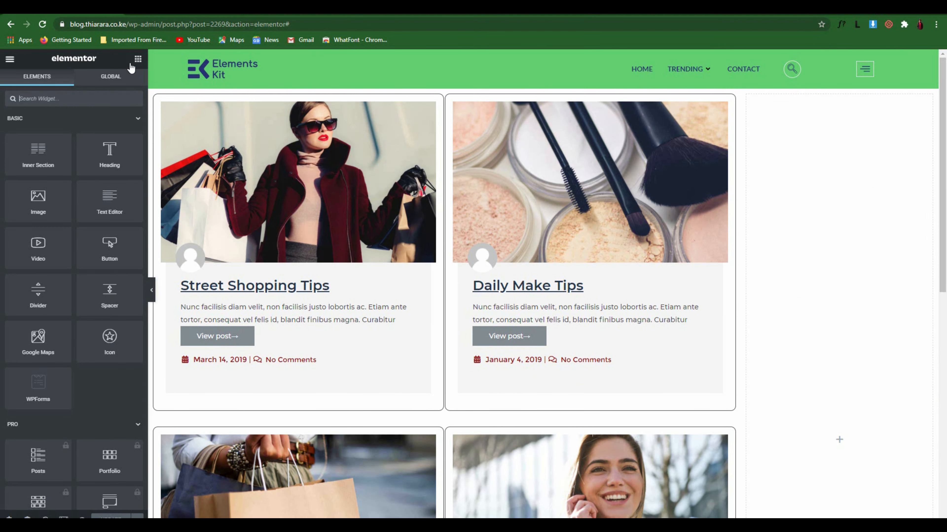
pyautogui.click(55, 98)
pyautogui.write('rec')
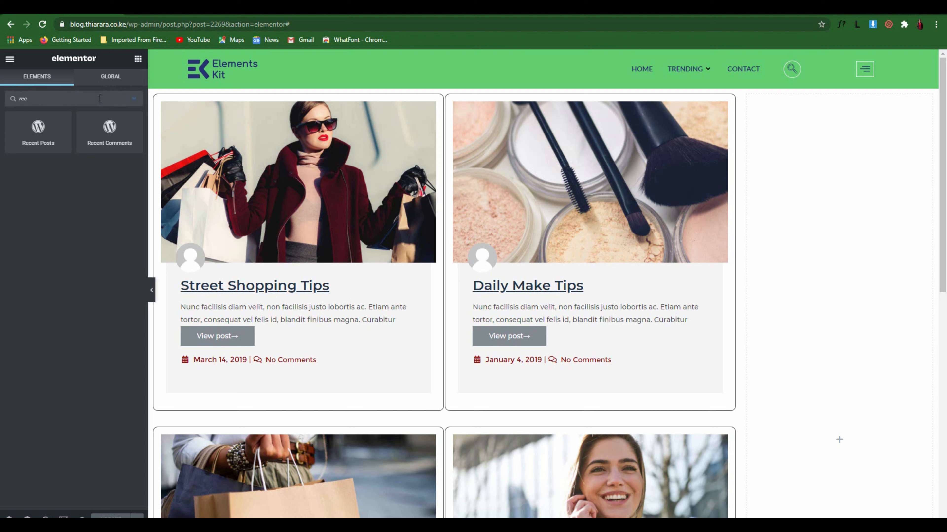
pyautogui.moveTo(49, 97); pyautogui.dragTo(1, 108)
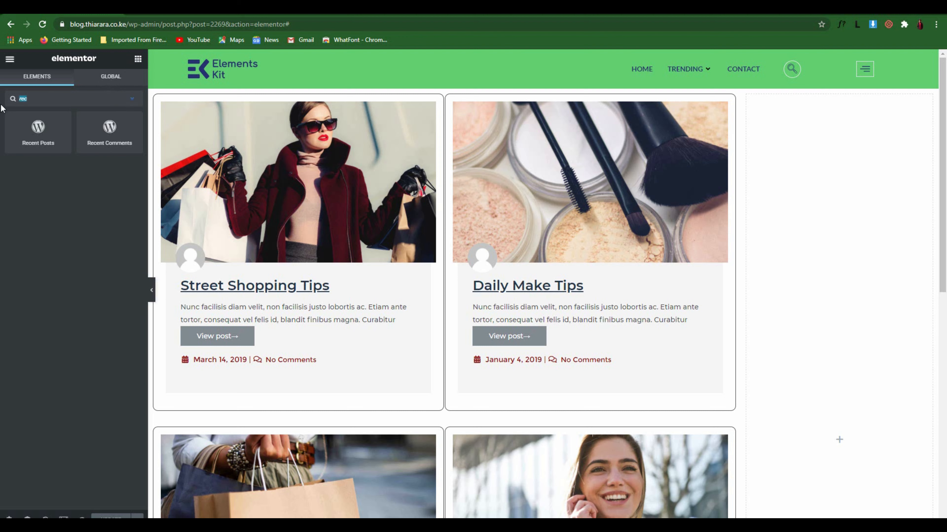
pyautogui.write('div')
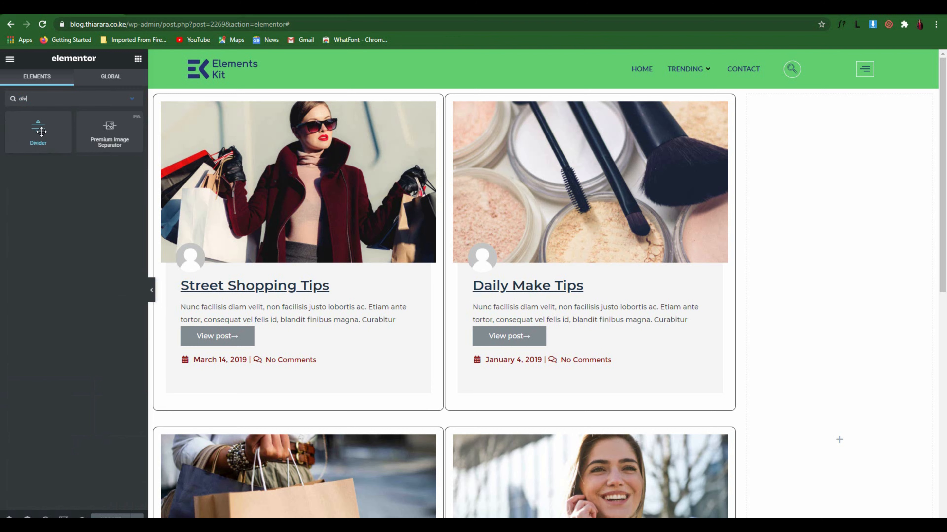
pyautogui.moveTo(37, 130); pyautogui.dragTo(835, 131)
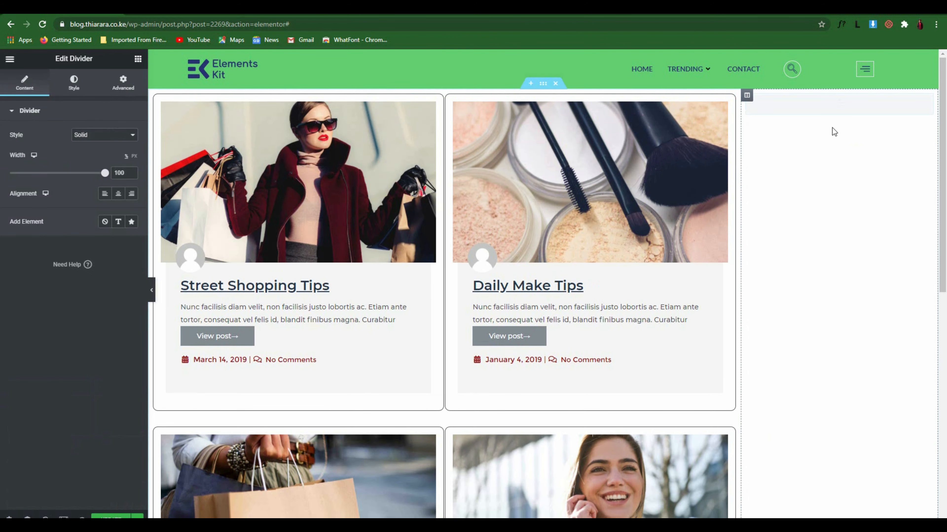
# Add a text element to the sidebar divider and label it "Recent post"
pyautogui.click(119, 222)
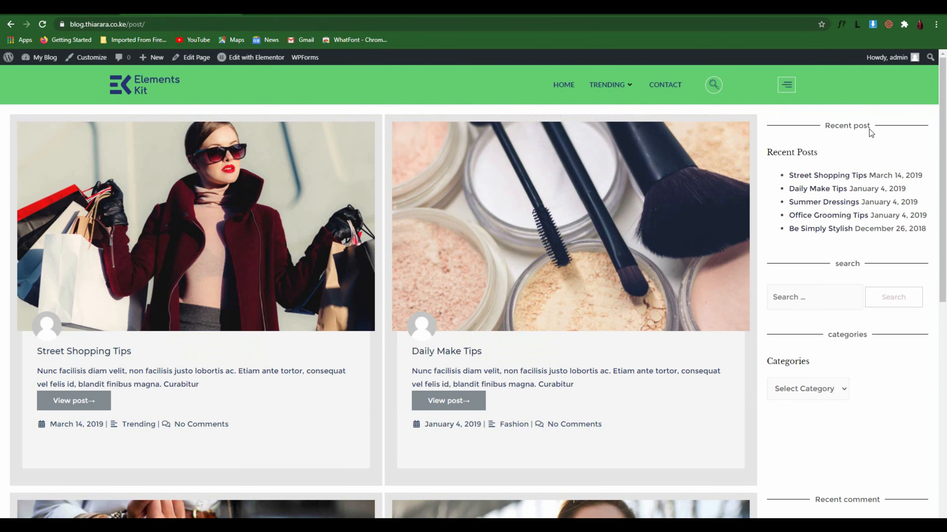
pyautogui.moveTo(872, 127); pyautogui.dragTo(849, 128)
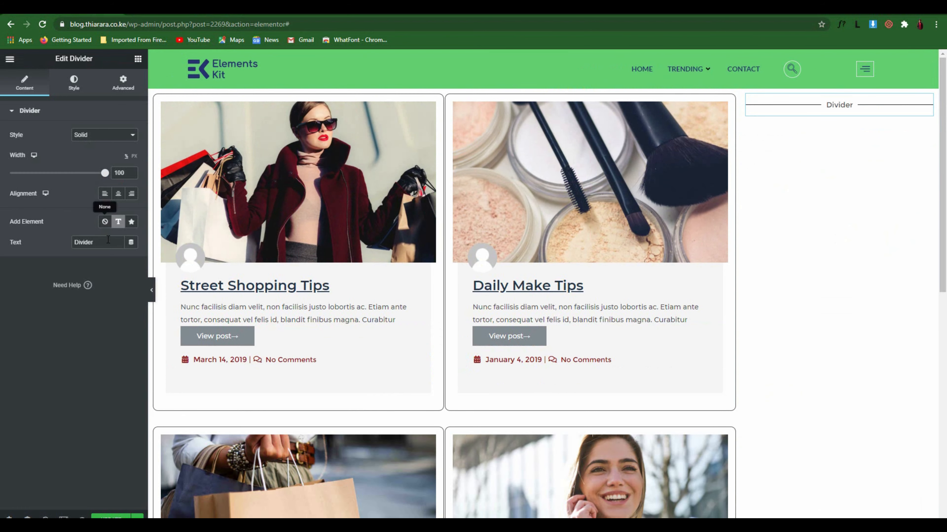
pyautogui.moveTo(108, 241); pyautogui.dragTo(74, 243)
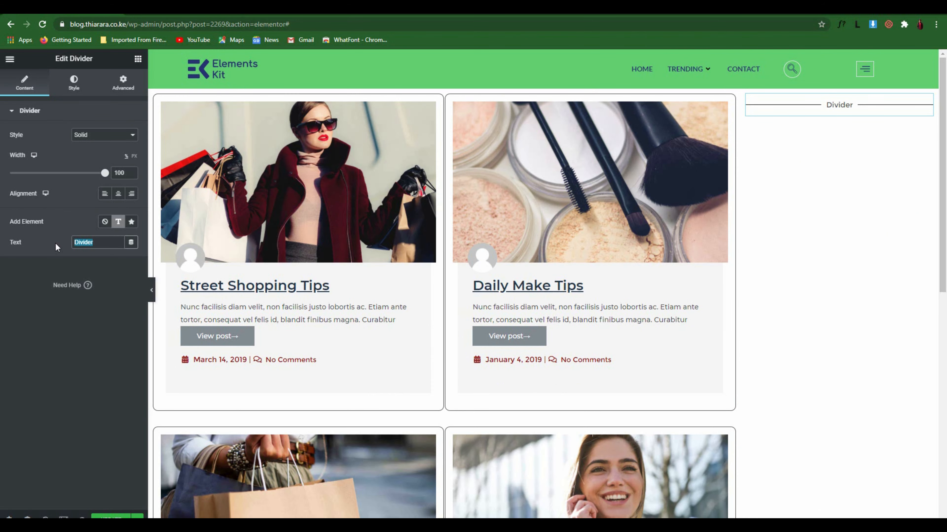
pyautogui.write('Re')
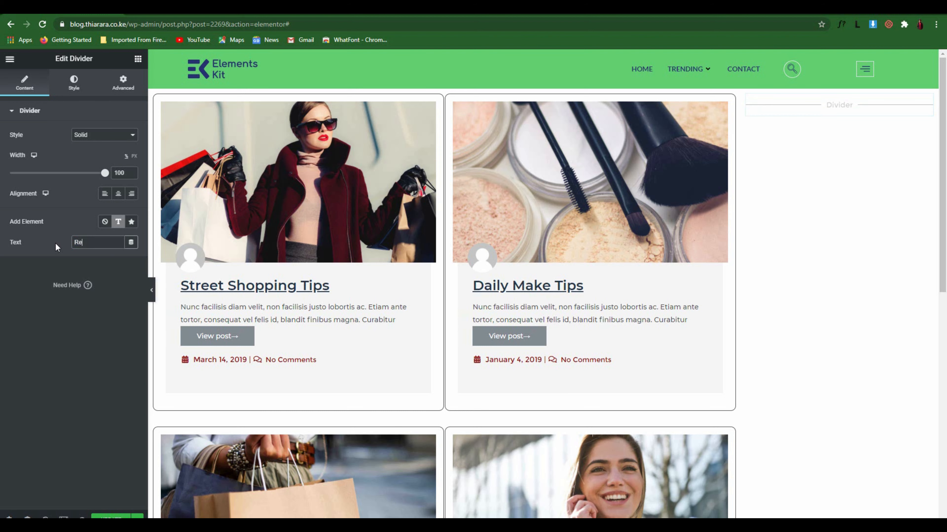
pyautogui.write('cent post')
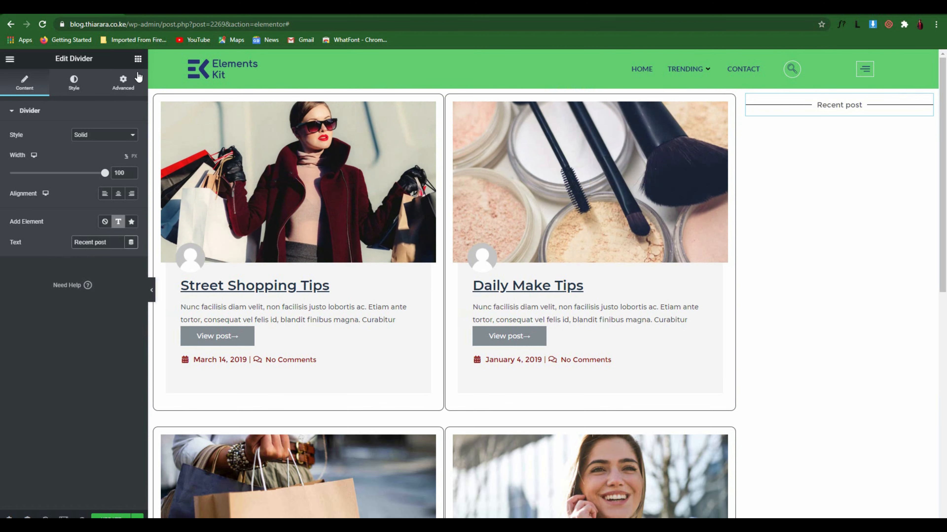
# Place a Recent Posts widget below the "Recent post" divider and turn on the display of post dates
pyautogui.click(138, 59)
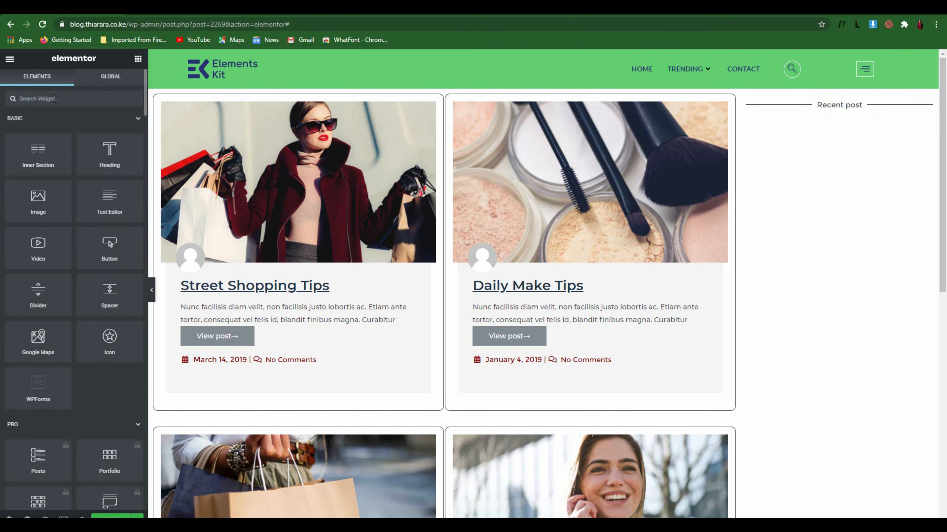
pyautogui.write('red')
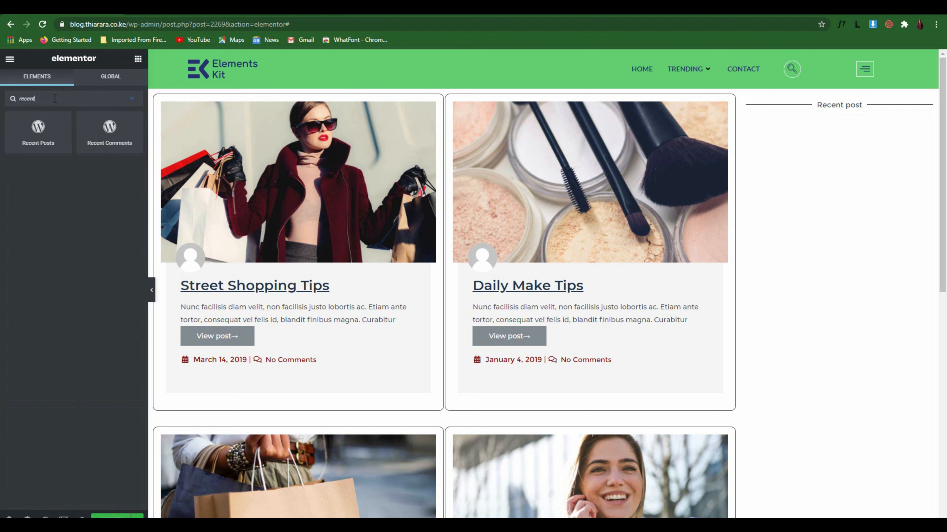
pyautogui.moveTo(38, 129); pyautogui.dragTo(827, 108)
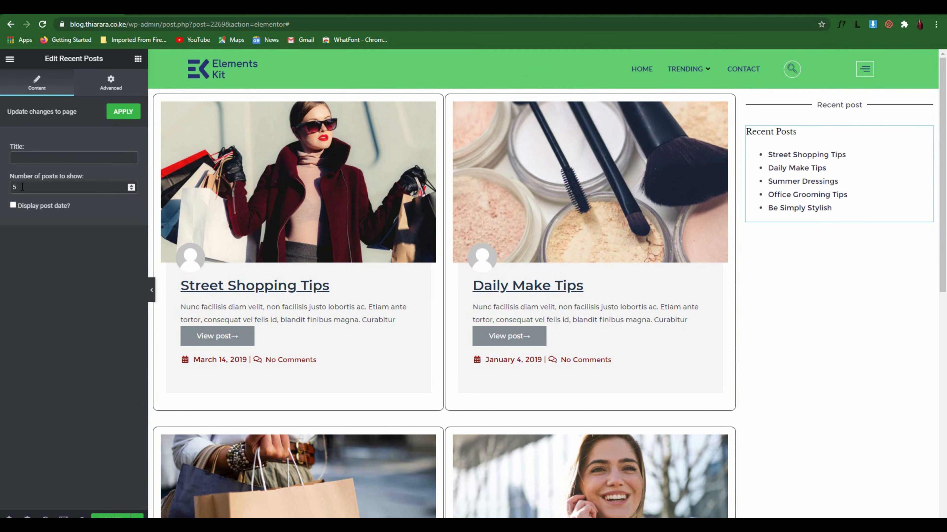
pyautogui.click(13, 205)
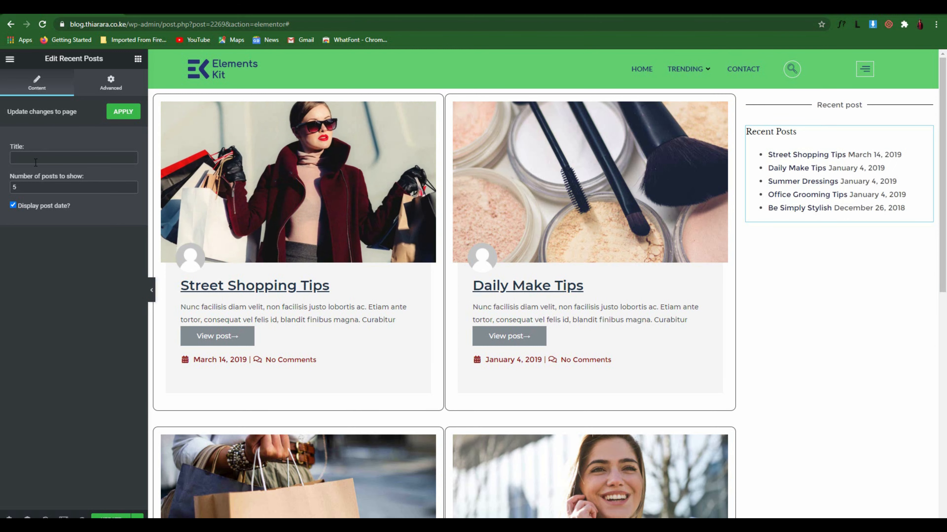
# Set the title of the Recent Posts widget to "latest post"
pyautogui.moveTo(797, 133); pyautogui.dragTo(783, 130)
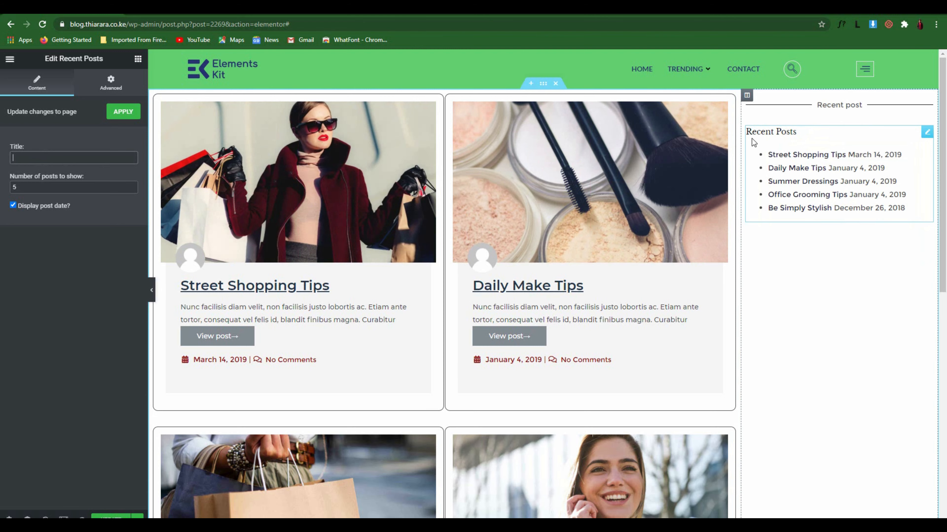
pyautogui.click(31, 163)
pyautogui.write('I')
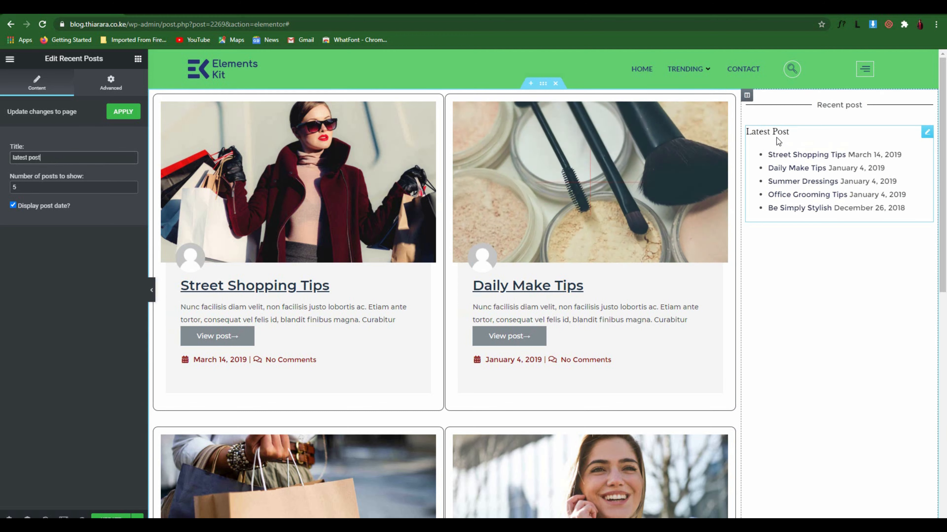
# Duplicate the "Recent post" divider, move the copy below the recent posts list, and relabel it "search"
pyautogui.rightClick(807, 107)
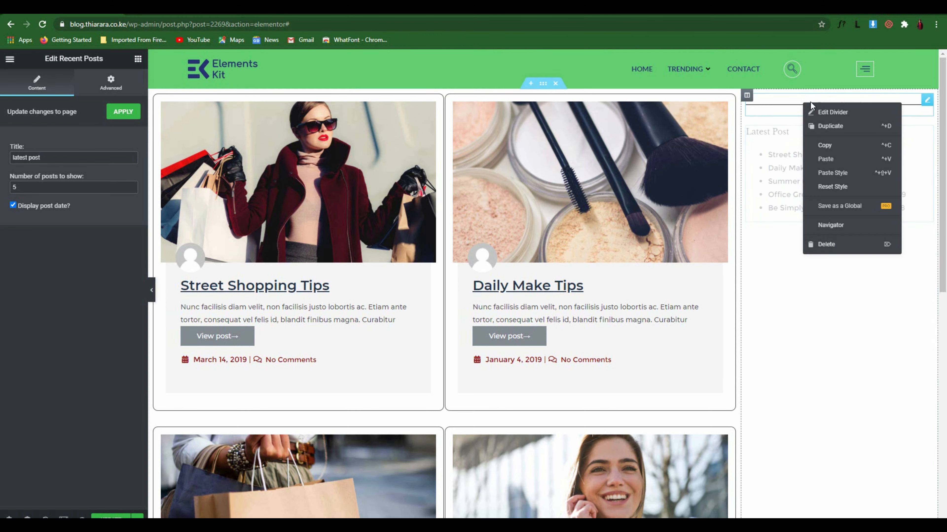
pyautogui.click(815, 120)
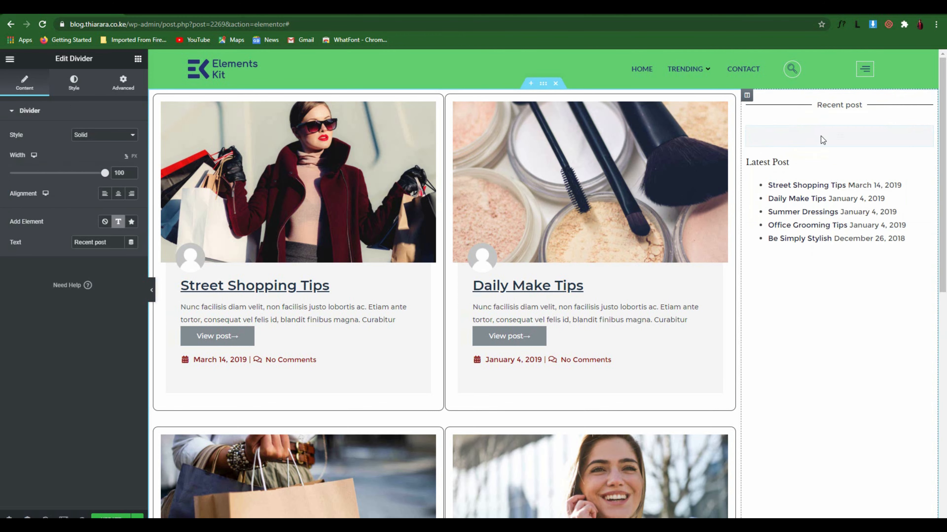
pyautogui.moveTo(821, 137); pyautogui.dragTo(801, 220)
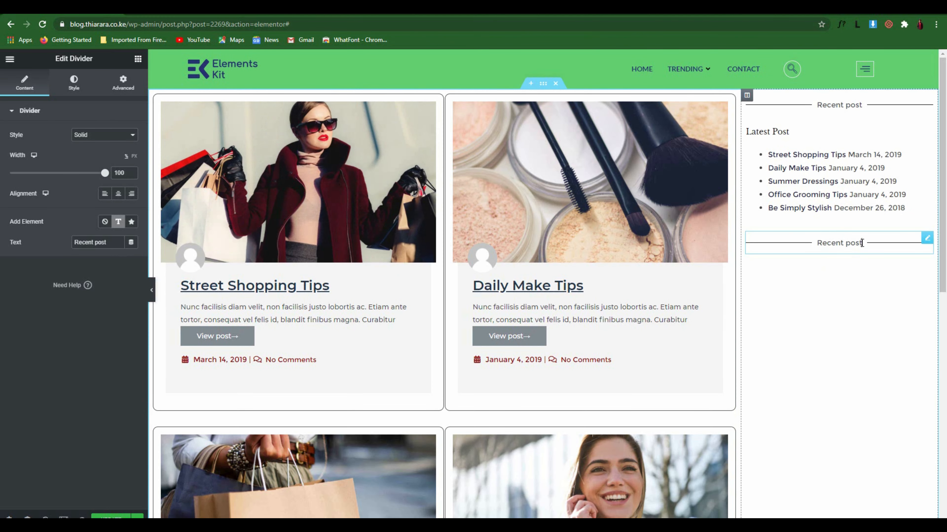
pyautogui.press('BackSpace')
pyautogui.press('BackSpace')
pyautogui.press('BackSpace')
pyautogui.press('BackSpace')
pyautogui.press('BackSpace')
pyautogui.press('BackSpace')
pyautogui.press('BackSpace')
pyautogui.press('BackSpace')
pyautogui.press('BackSpace')
pyautogui.press('BackSpace')
pyautogui.press('BackSpace')
pyautogui.write('search')
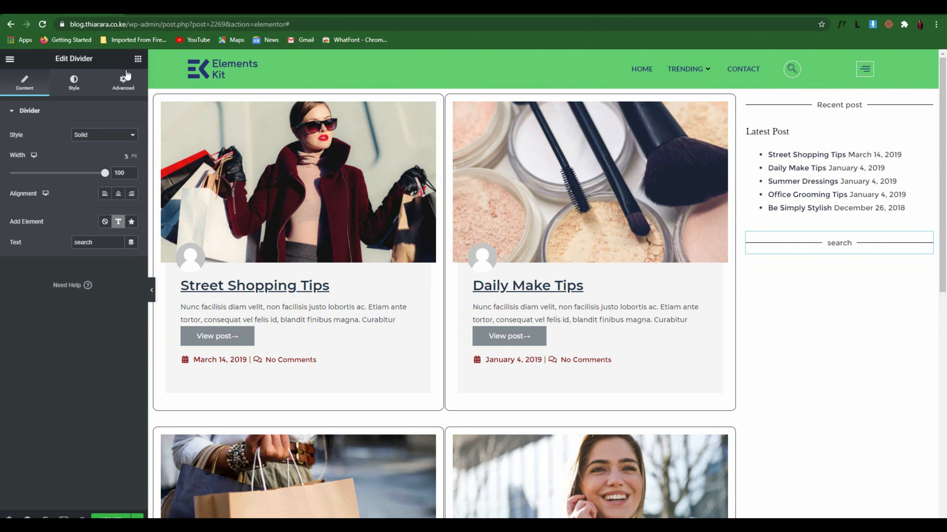
# Place the WordPress Search widget directly below the "search" divider
pyautogui.click(137, 60)
pyautogui.click(71, 99)
pyautogui.write('search')
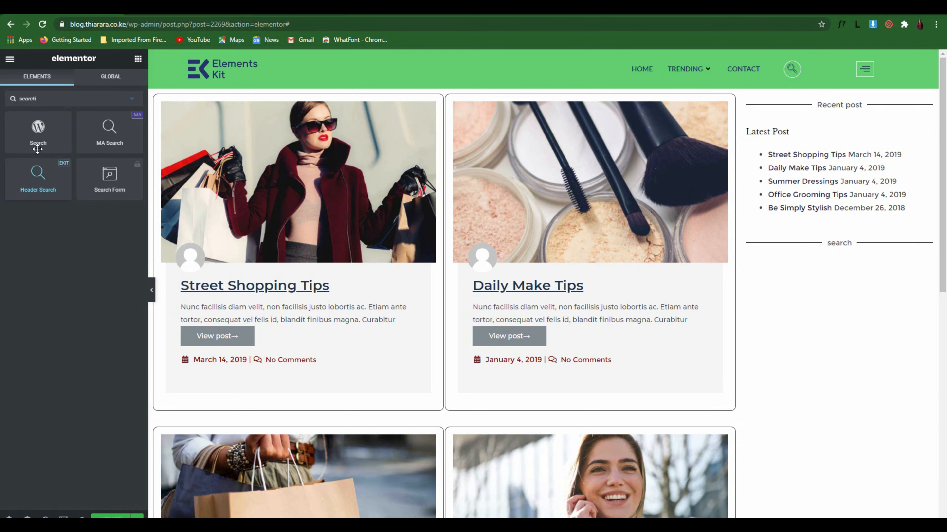
pyautogui.moveTo(38, 140); pyautogui.dragTo(830, 246)
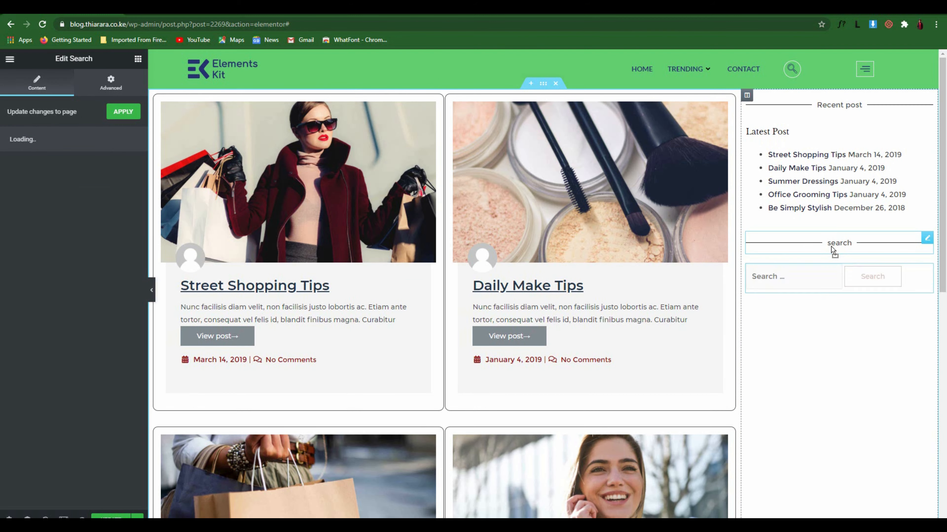
# Duplicate the "search" divider, move the copy below the search box, and relabel it "Categories"
pyautogui.rightClick(807, 240)
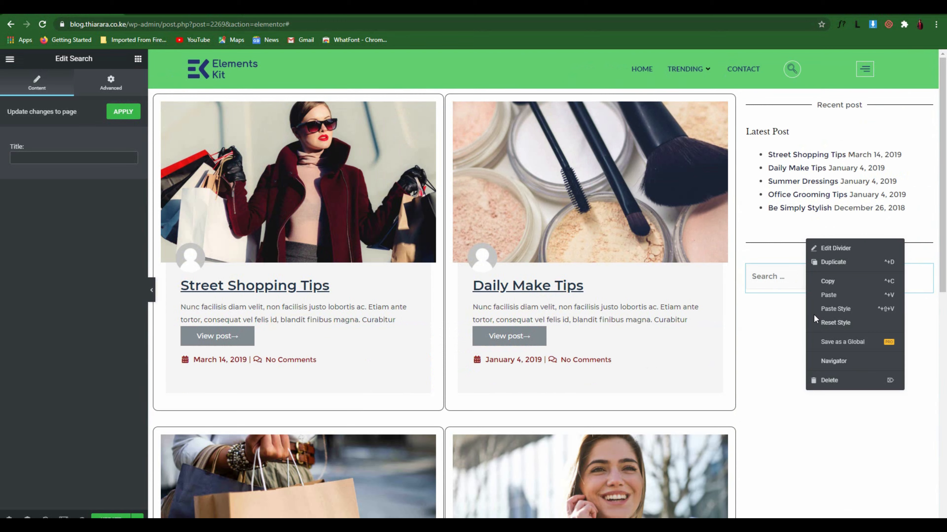
pyautogui.click(826, 261)
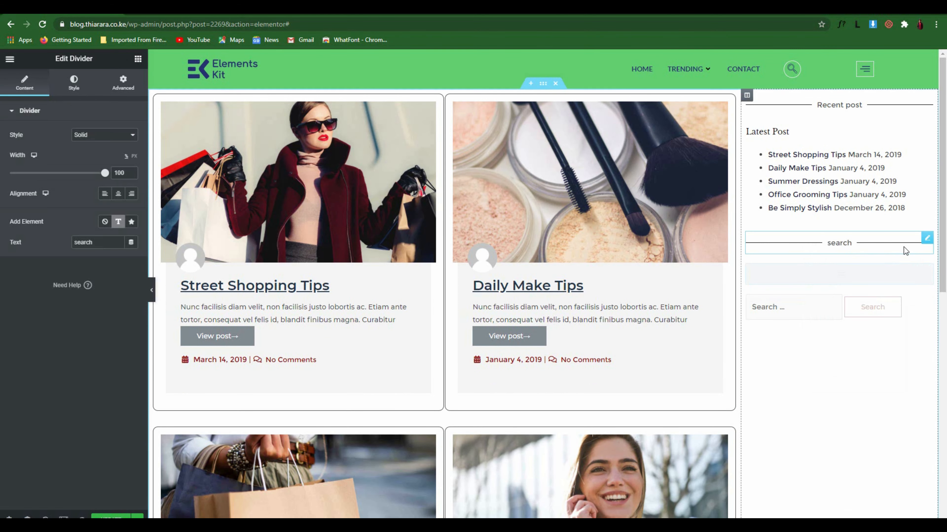
pyautogui.moveTo(907, 254); pyautogui.dragTo(874, 301)
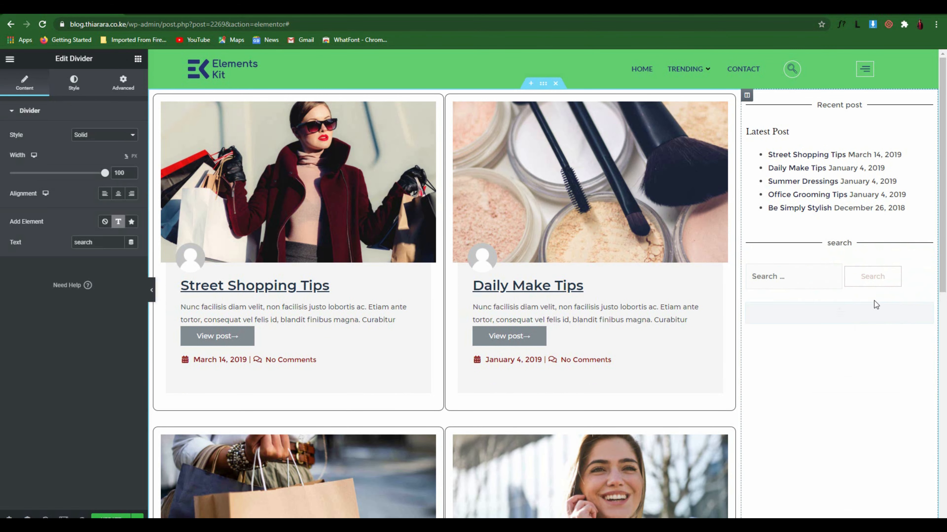
pyautogui.click(852, 315)
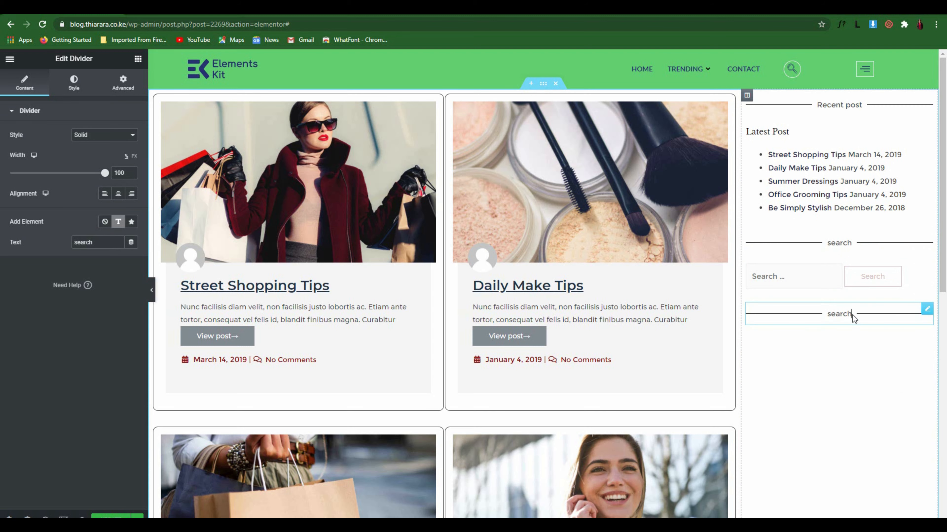
pyautogui.hotkey('ctrl', 'a')
pyautogui.write('Categori')
# Place the WordPress Categories widget below the "Categories" divider in the sidebar
pyautogui.click(137, 59)
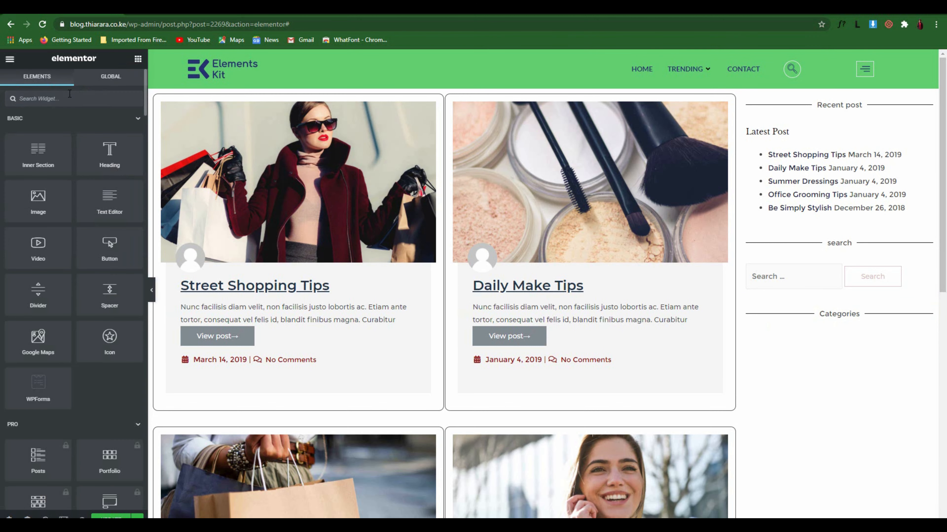
pyautogui.write('categ')
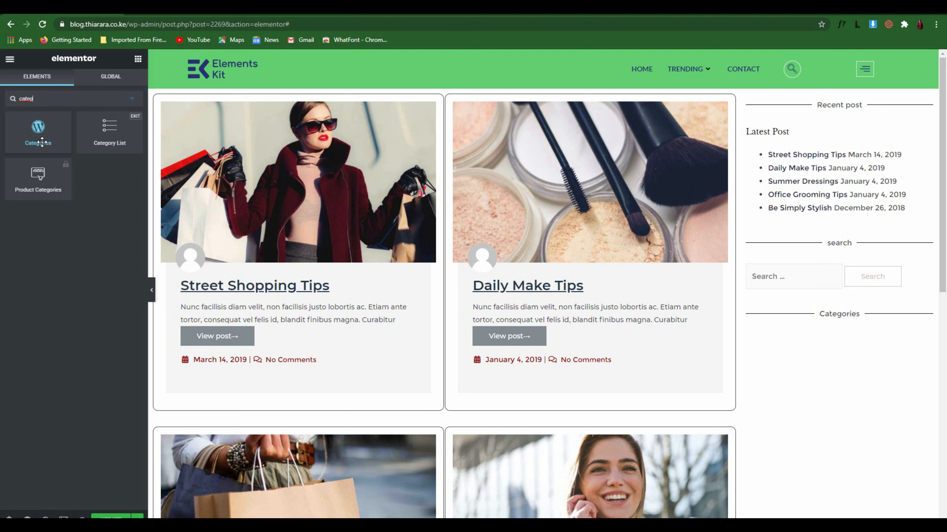
pyautogui.moveTo(38, 130); pyautogui.dragTo(837, 325)
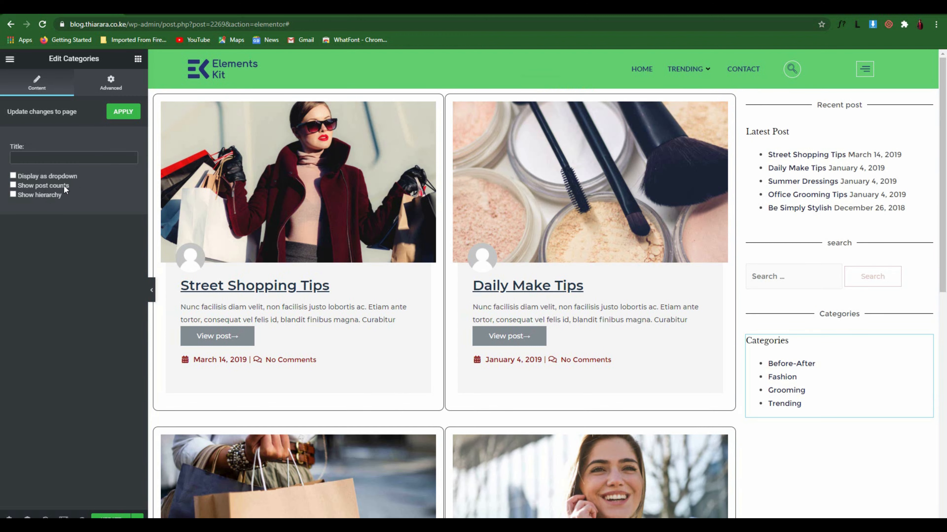
# Show the Categories widget as a dropdown with post counts, and set its title to "select the category"
pyautogui.click(13, 176)
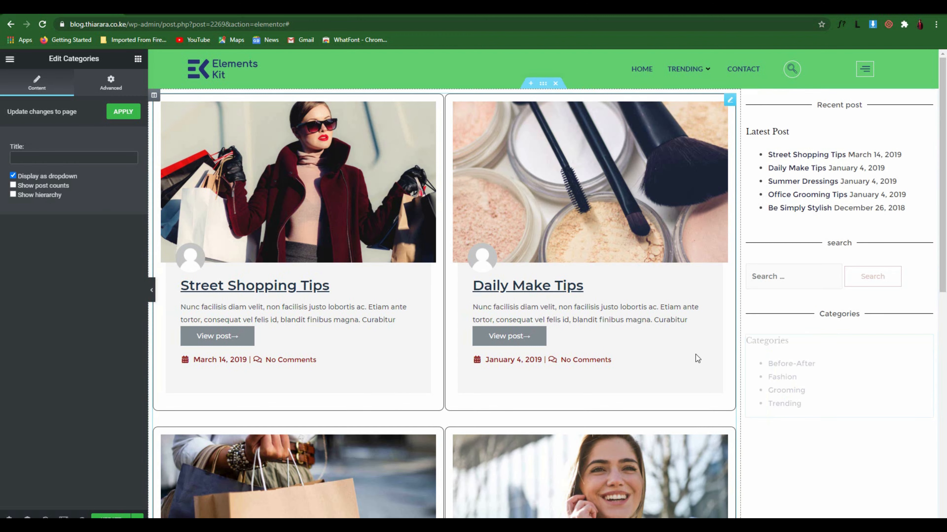
pyautogui.click(824, 369)
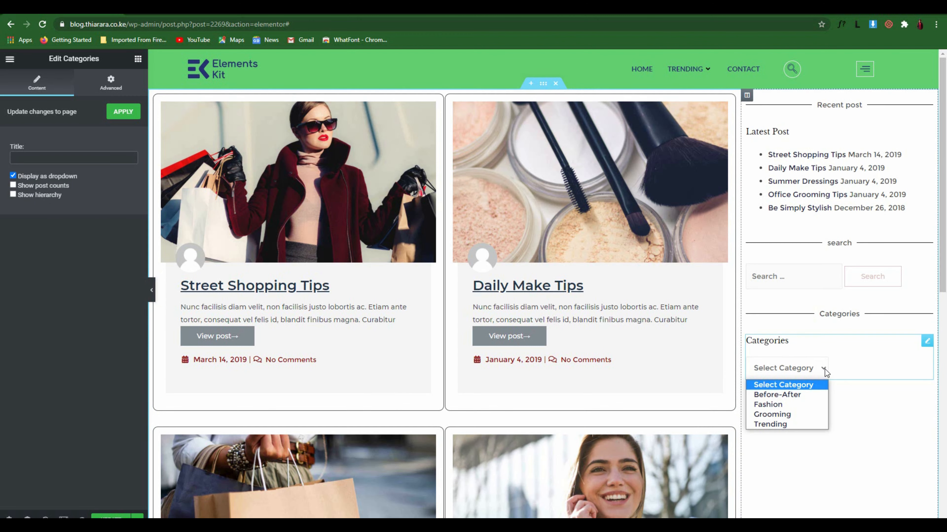
pyautogui.click(823, 371)
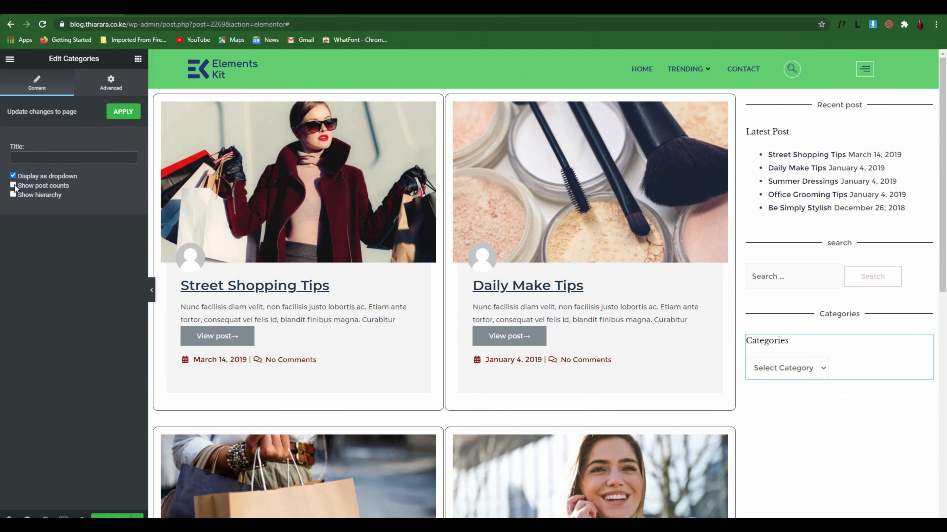
pyautogui.click(13, 185)
pyautogui.click(825, 368)
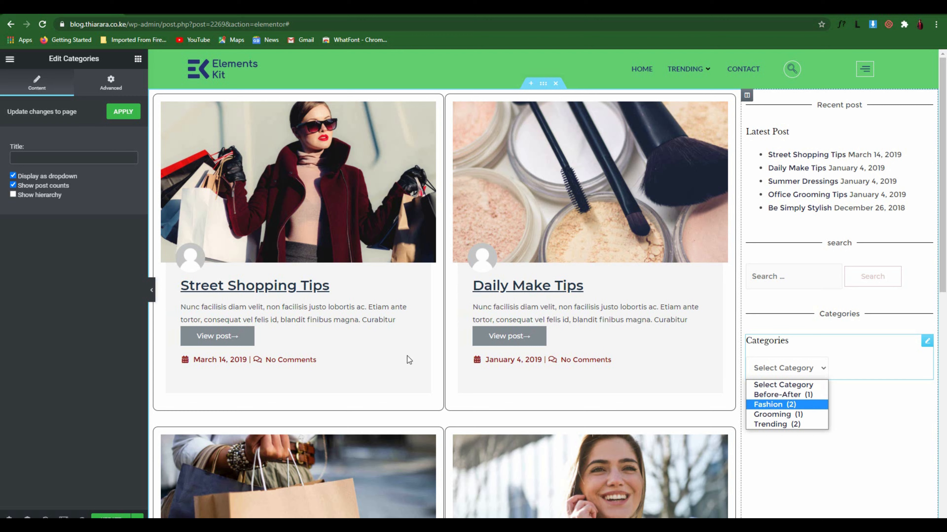
pyautogui.click(21, 159)
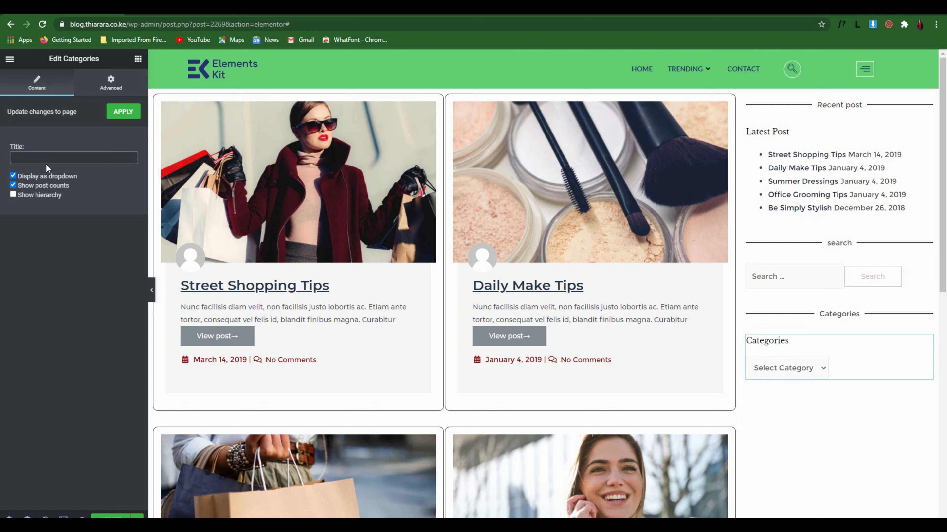
pyautogui.write('select the category')
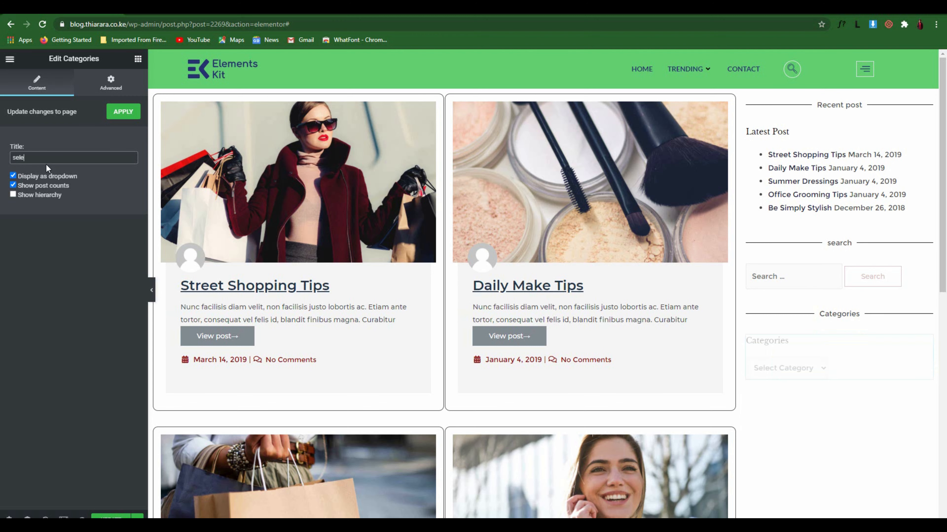
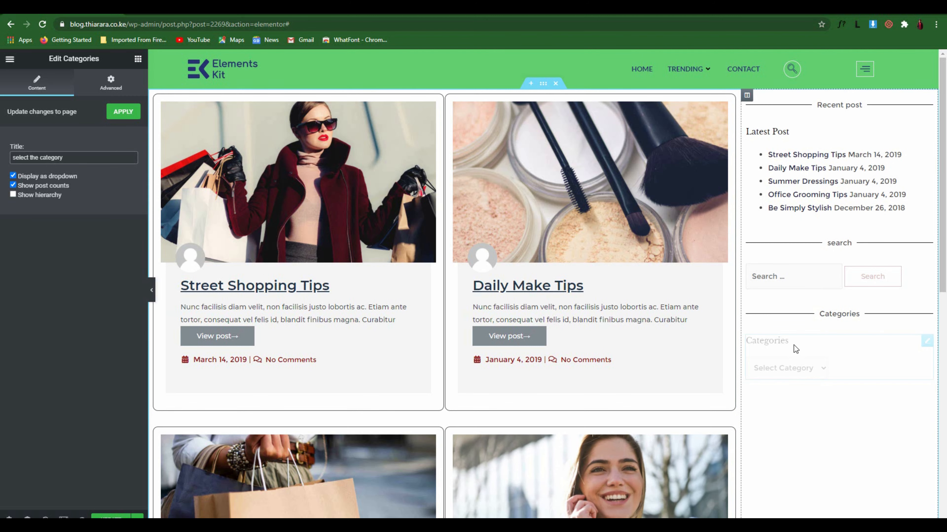
# Duplicate the "Categories" divider and move the copy below the Categories widget in the sidebar
pyautogui.rightClick(903, 309)
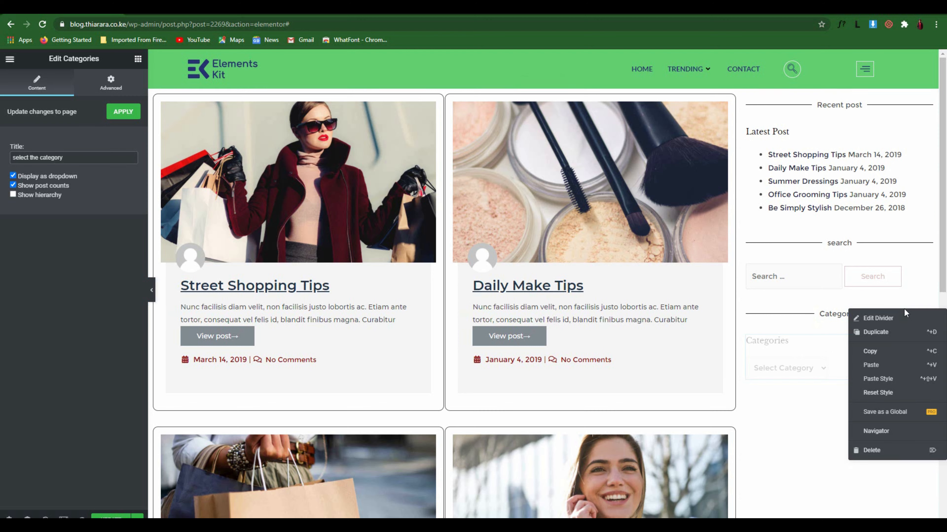
pyautogui.click(890, 332)
pyautogui.moveTo(895, 311); pyautogui.dragTo(891, 385)
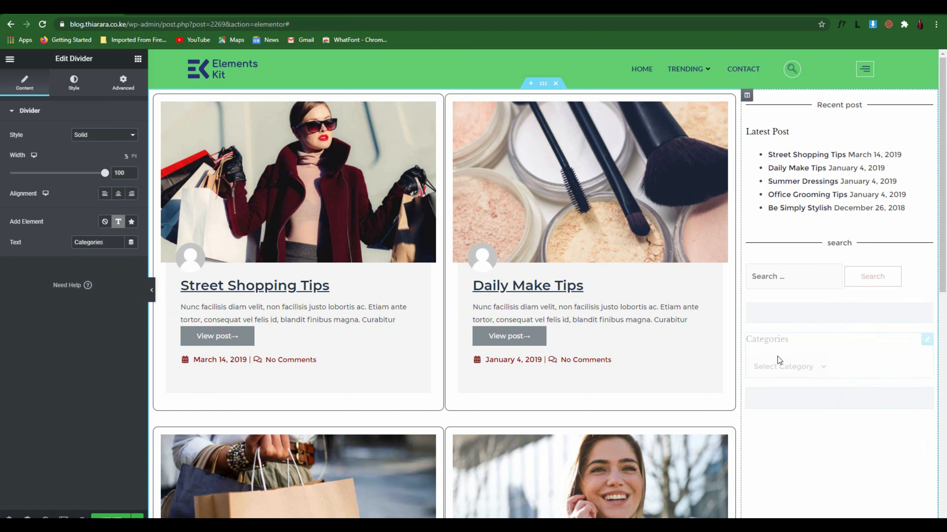
pyautogui.scroll(-4, 649, 284)
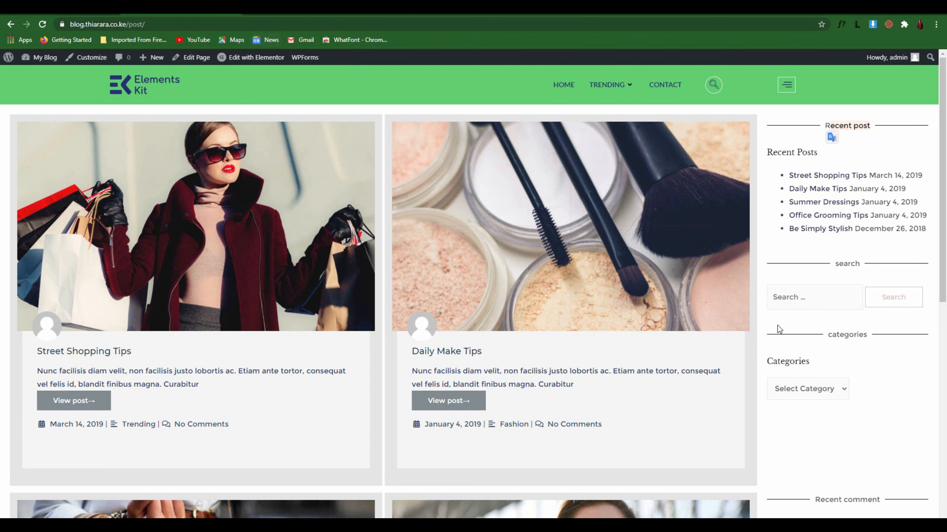
pyautogui.scroll(-4, 832, 346)
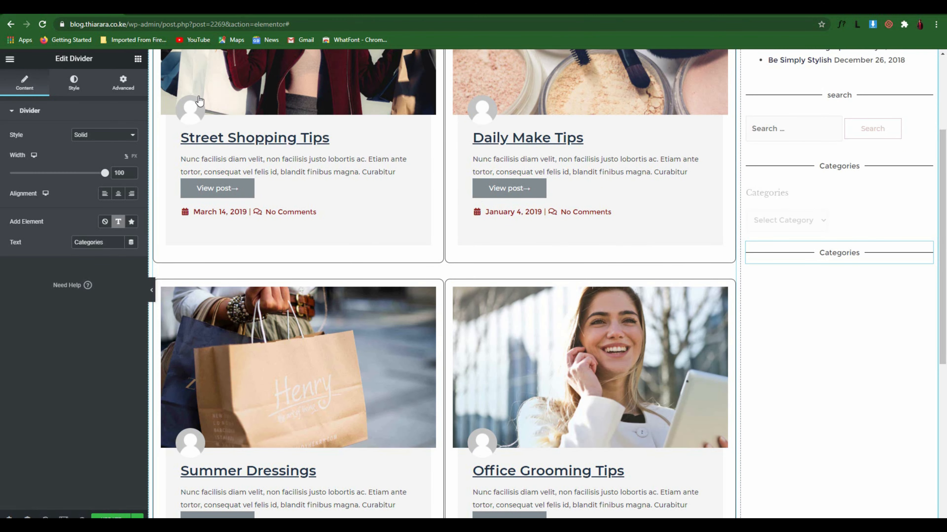
# Add a Spacer between the Categories widget and the lower "Categories" divider, with its space set to 111 px
pyautogui.click(138, 58)
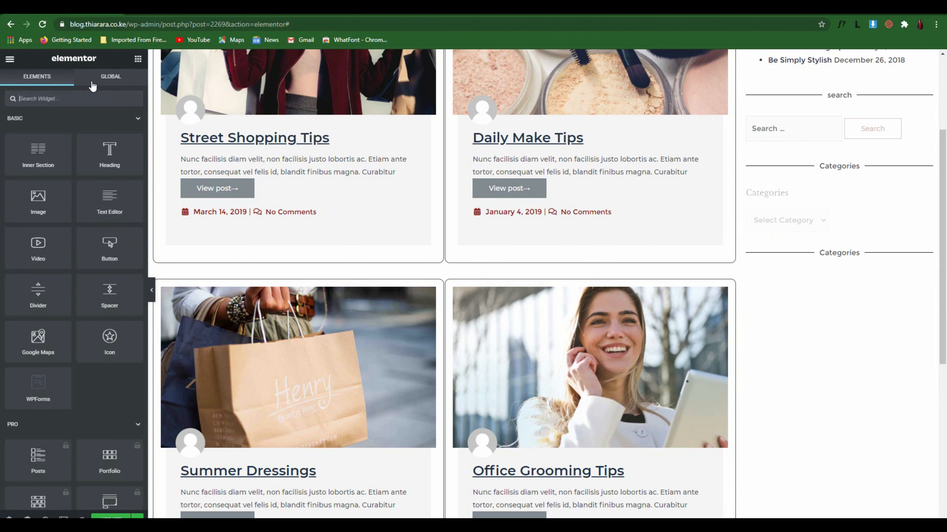
pyautogui.click(57, 96)
pyautogui.write('s')
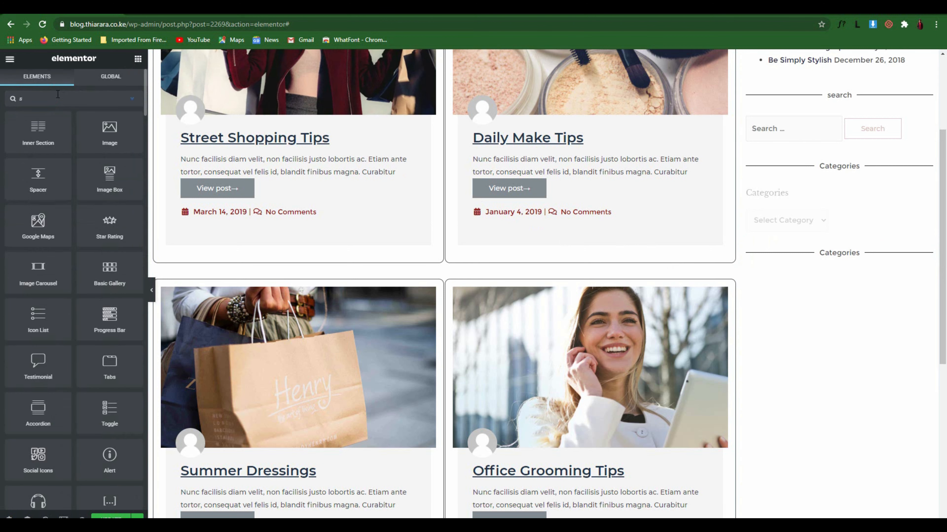
pyautogui.write('pa')
pyautogui.moveTo(38, 129); pyautogui.dragTo(846, 225)
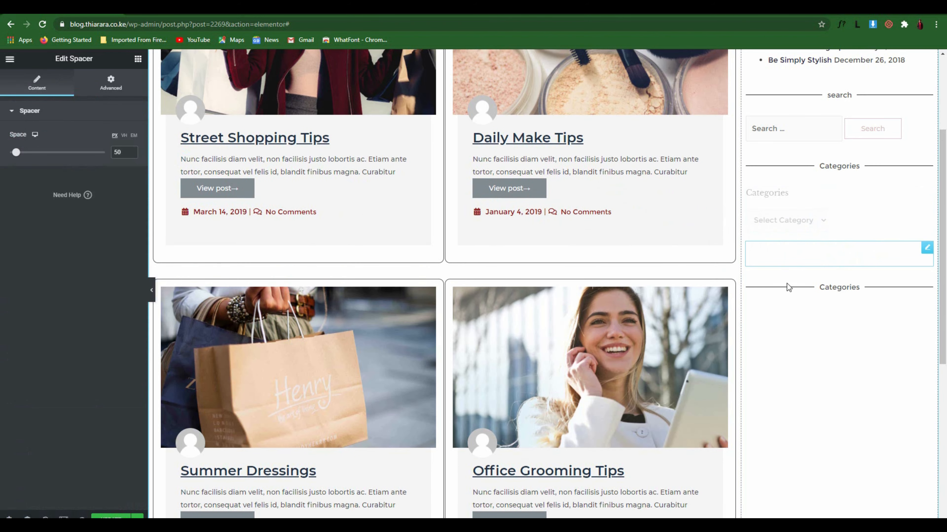
pyautogui.moveTo(23, 154); pyautogui.dragTo(27, 156)
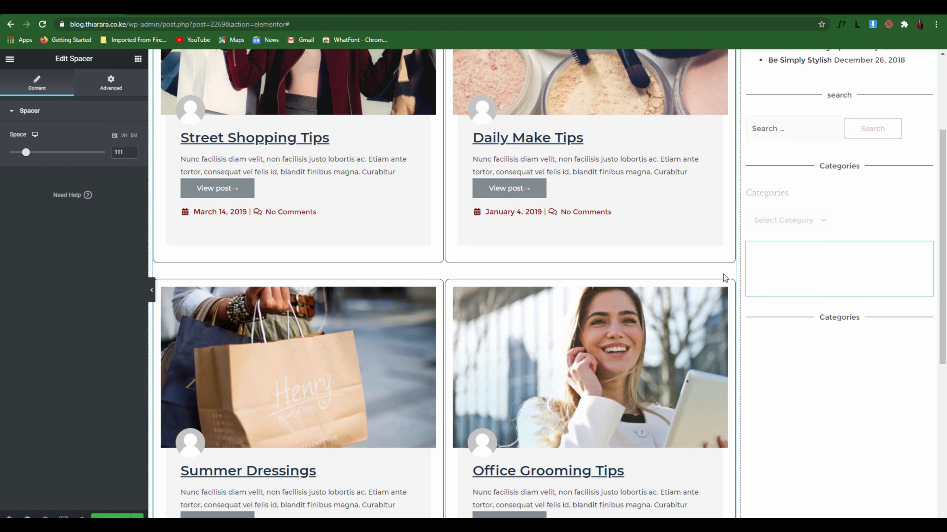
# Check the options in the category dropdown and compare the sidebar with the published post page
pyautogui.click(819, 223)
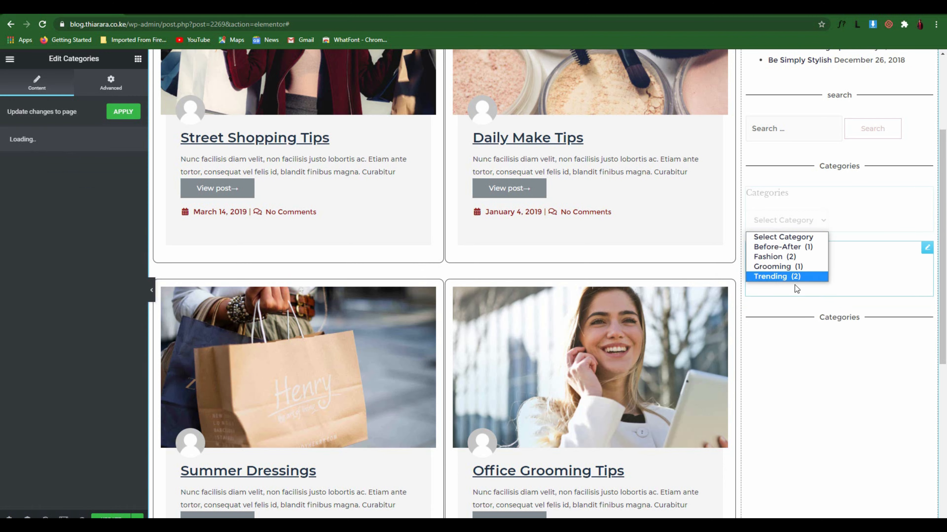
pyautogui.click(824, 223)
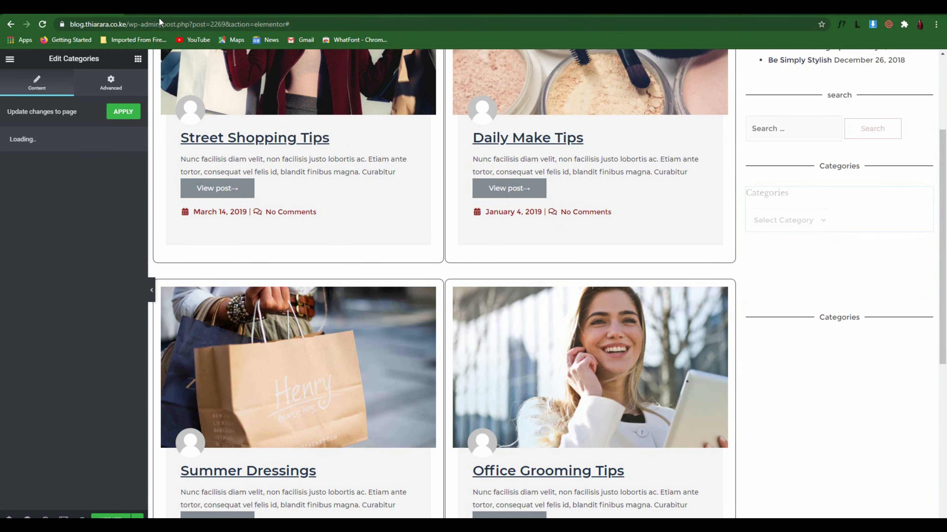
pyautogui.click(180, 16)
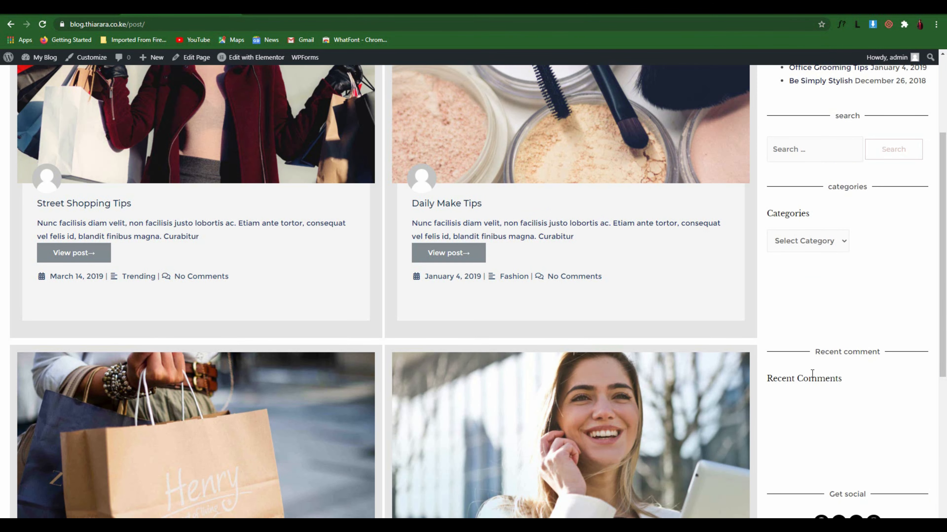
pyautogui.click(74, 16)
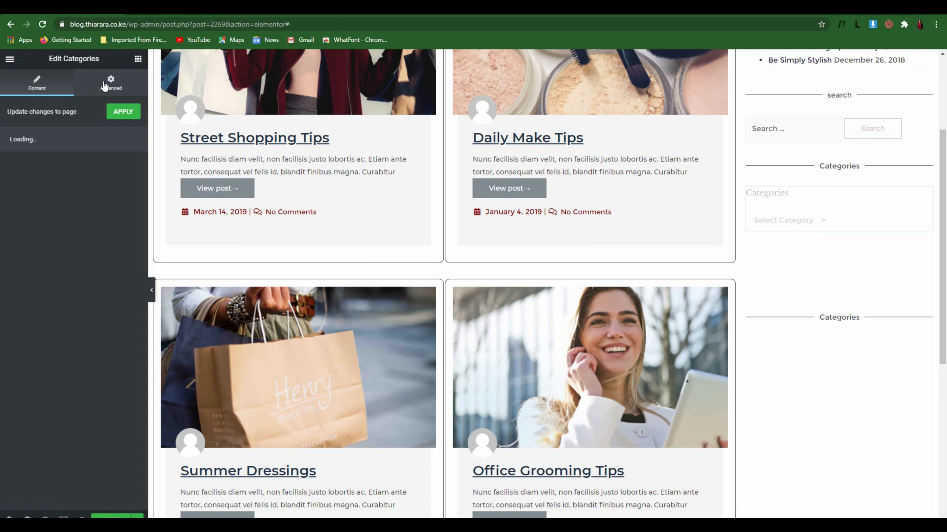
# Place the WordPress Recent Comments widget below the lower "Categories" divider
pyautogui.click(138, 60)
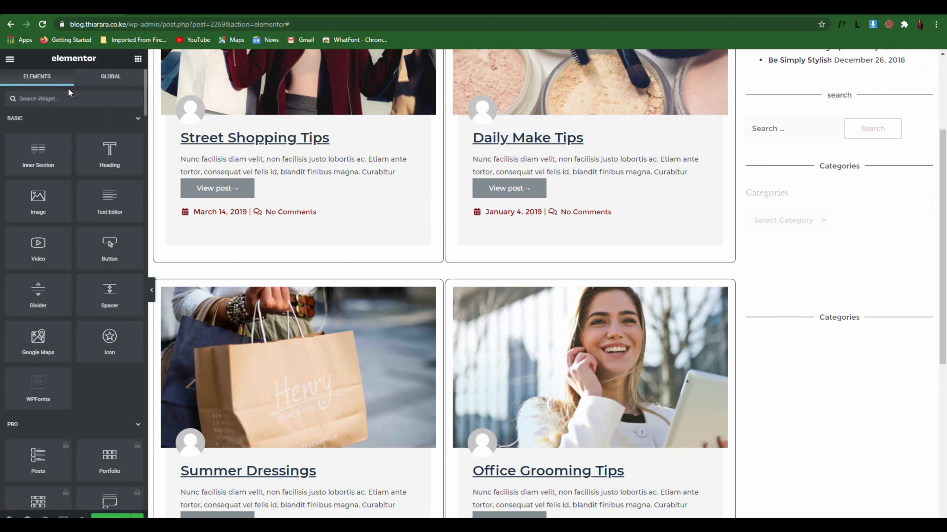
pyautogui.write('rece')
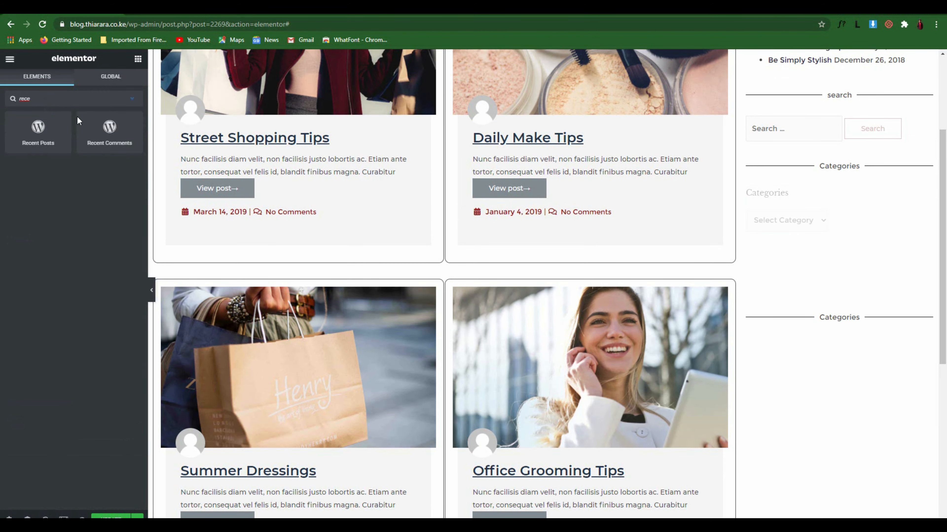
pyautogui.moveTo(79, 121); pyautogui.dragTo(853, 323)
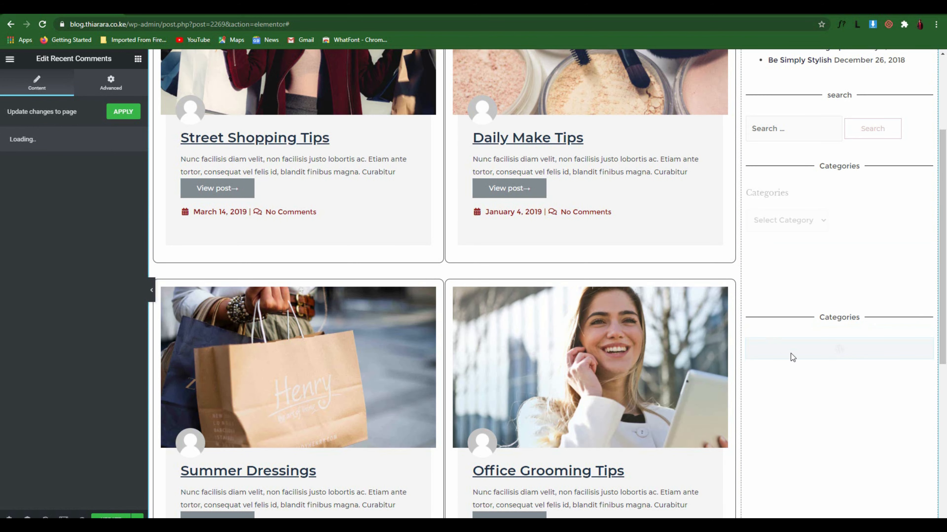
pyautogui.scroll(-1, 820, 360)
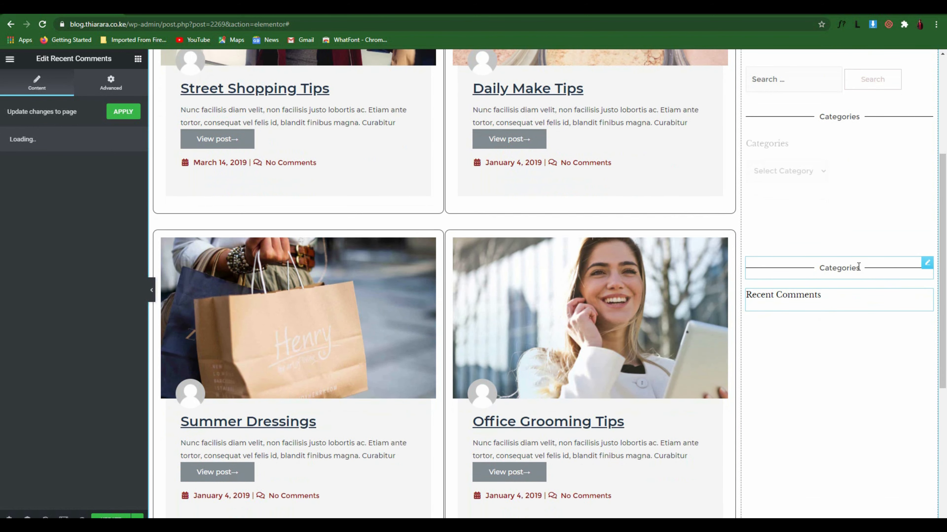
# Relabel the divider above the Recent Comments widget as "Comments"
pyautogui.click(859, 267)
pyautogui.press('BackSpace')
pyautogui.press('BackSpace')
pyautogui.press('BackSpace')
pyautogui.press('BackSpace')
pyautogui.press('BackSpace')
pyautogui.press('BackSpace')
pyautogui.press('BackSpace')
pyautogui.press('BackSpace')
pyautogui.press('BackSpace')
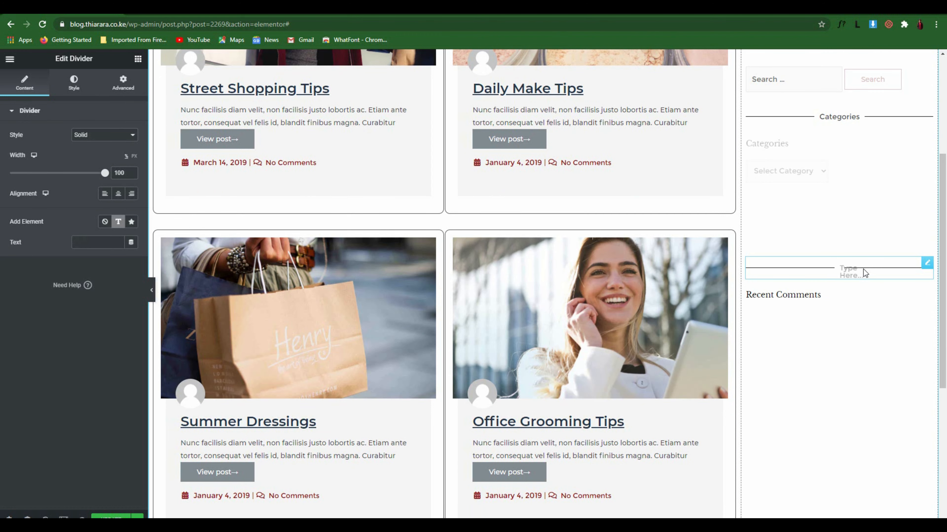
pyautogui.write('Comments')
# Duplicate the "Comments" divider and move the copy below the Recent Comments widget
pyautogui.rightClick(877, 268)
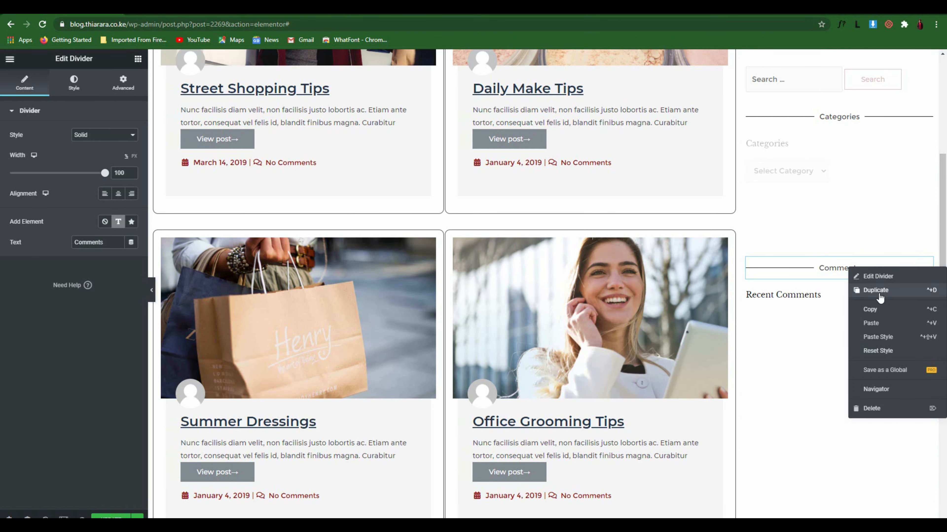
pyautogui.click(892, 268)
pyautogui.moveTo(892, 268); pyautogui.dragTo(877, 365)
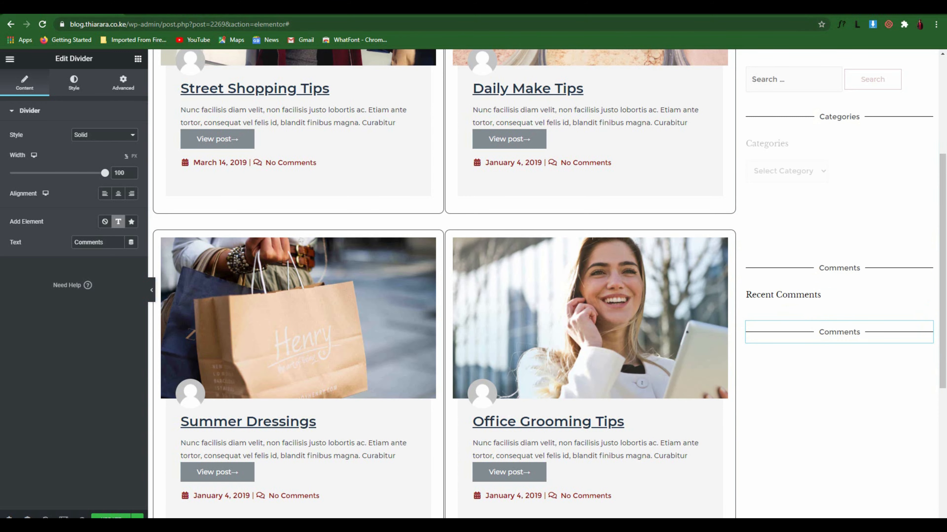
# Duplicate the sidebar spacer and move the copy between the Recent Comments widget and the lower "Comments" divider
pyautogui.click(183, 11)
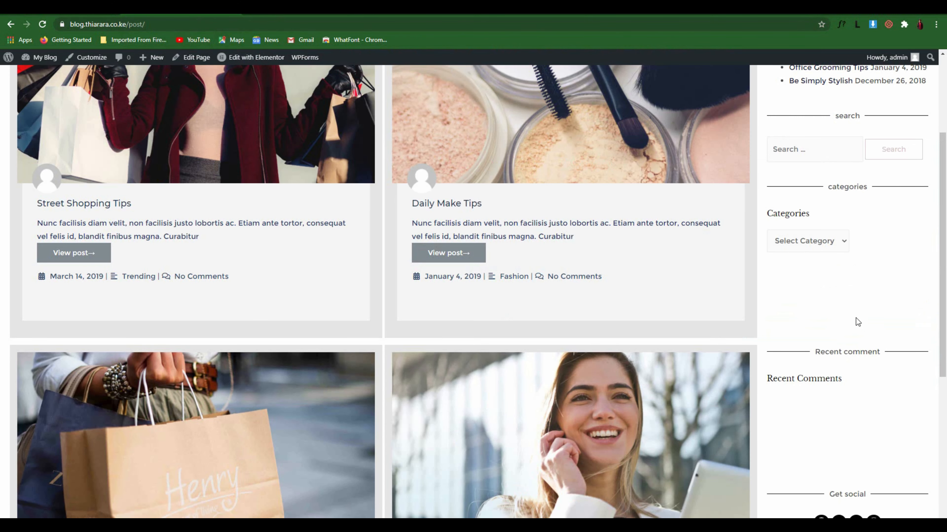
pyautogui.scroll(-3, 858, 329)
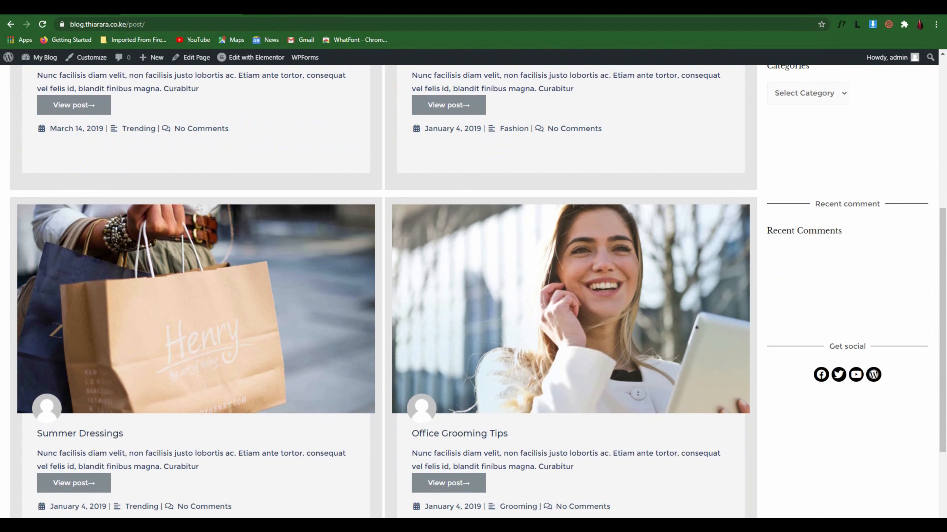
pyautogui.click(67, 10)
pyautogui.rightClick(851, 213)
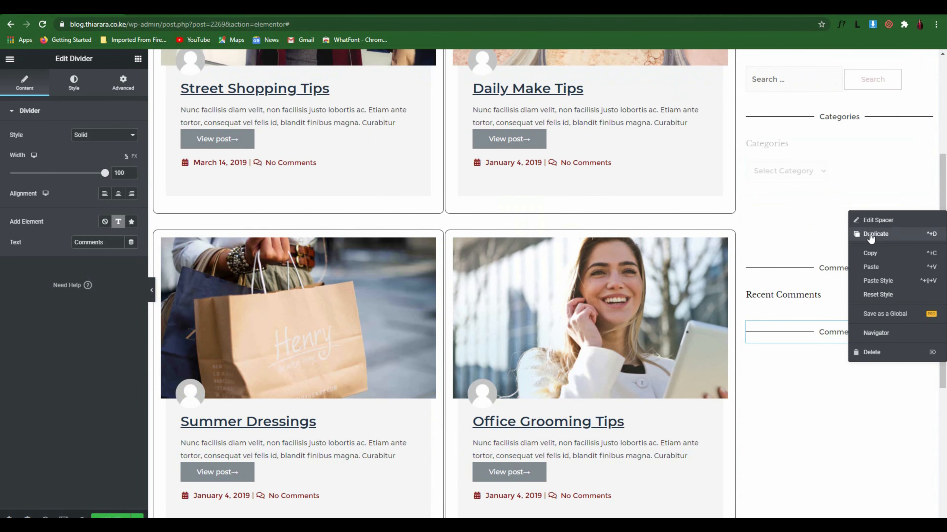
pyautogui.click(871, 233)
pyautogui.moveTo(862, 218); pyautogui.dragTo(825, 332)
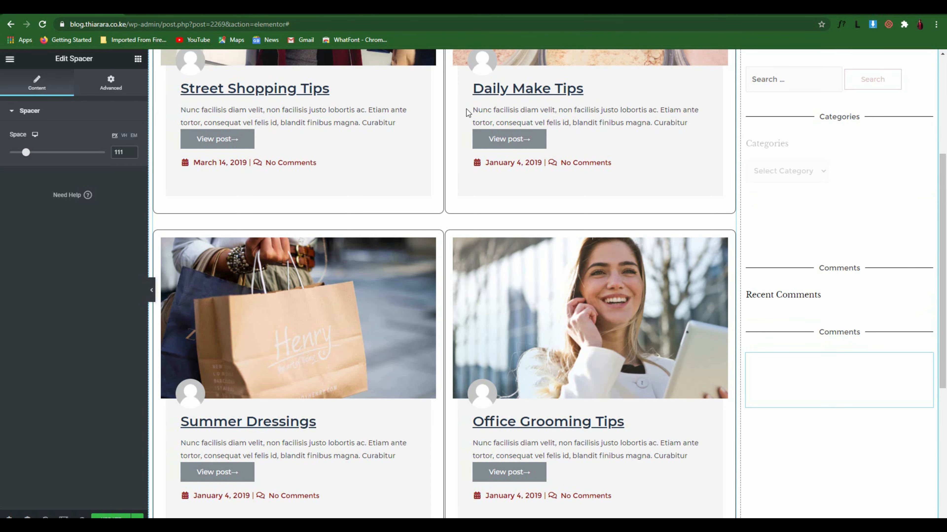
# Check the social heading on the published post page and relabel the lowest sidebar divider as "Connect with us"
pyautogui.click(182, 6)
pyautogui.scroll(-3, 839, 266)
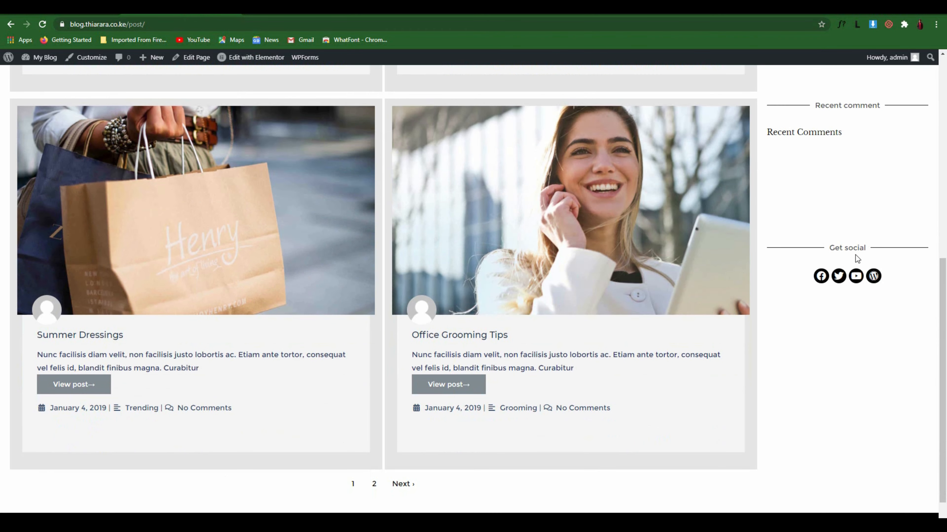
pyautogui.click(83, 8)
pyautogui.click(883, 452)
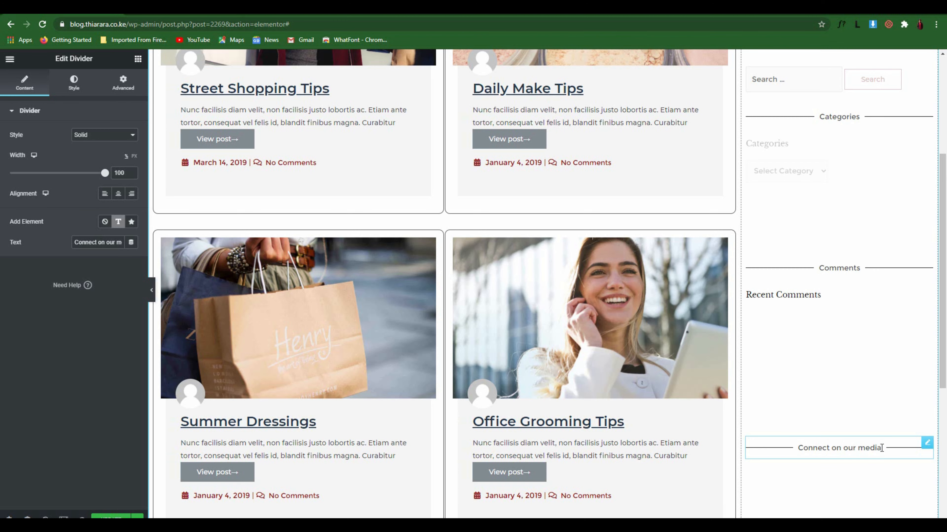
pyautogui.press('BackSpace')
pyautogui.press('BackSpace')
pyautogui.press('BackSpace')
pyautogui.press('BackSpace')
pyautogui.press('BackSpace')
pyautogui.press('BackSpace')
pyautogui.press('BackSpace')
pyautogui.press('BackSpace')
pyautogui.press('BackSpace')
pyautogui.press('BackSpace')
pyautogui.press('BackSpace')
pyautogui.press('BackSpace')
pyautogui.write('with us')
# Place the Social Icons widget below the "Connect with us" divider
pyautogui.click(135, 60)
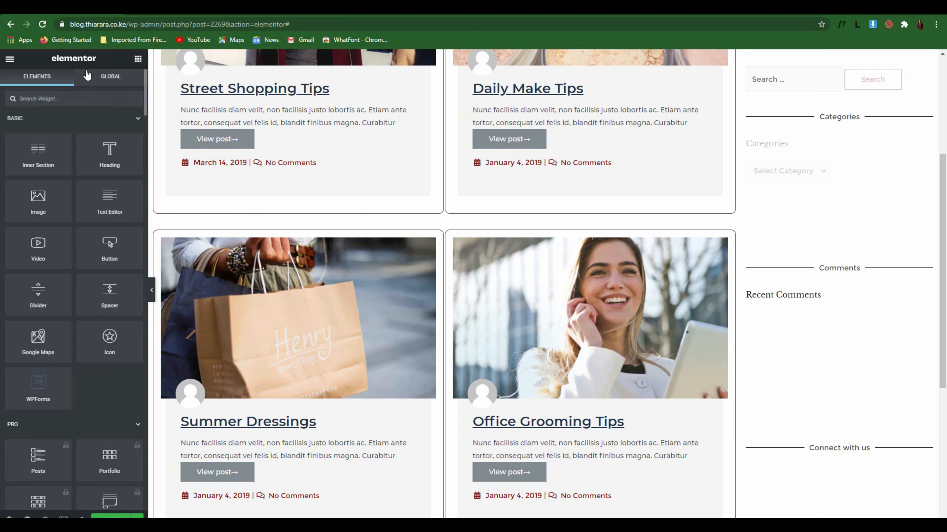
pyautogui.write('soci')
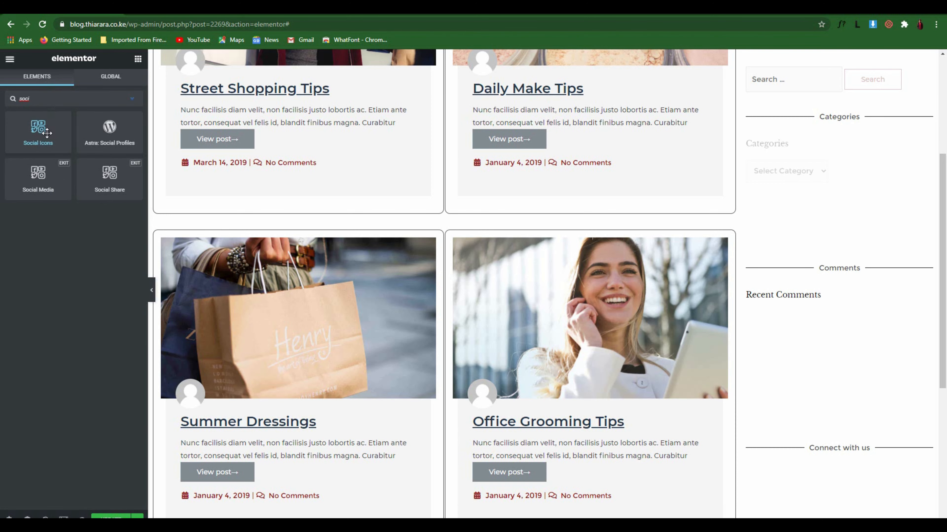
pyautogui.moveTo(45, 134); pyautogui.dragTo(854, 460)
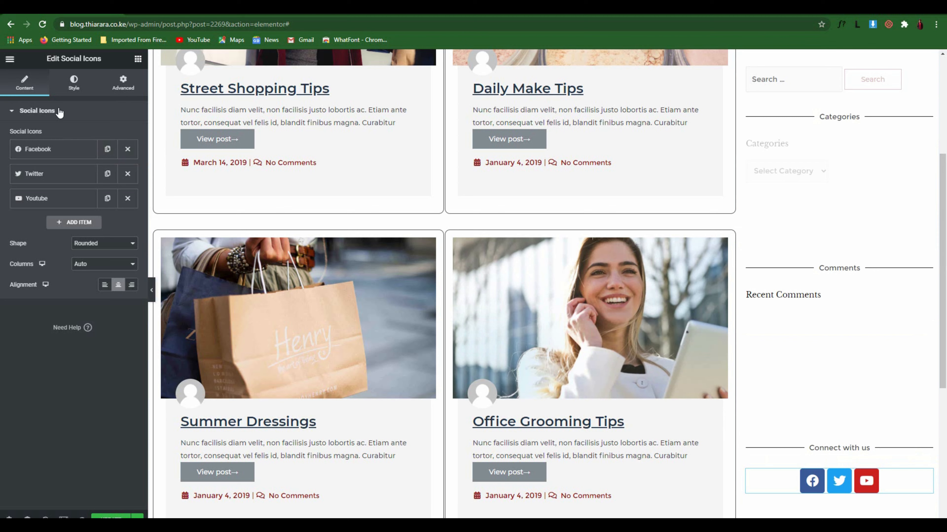
# Add a fourth item to the social icons and give it the WhatsApp icon from the icon library
pyautogui.click(69, 223)
pyautogui.moveTo(75, 277)
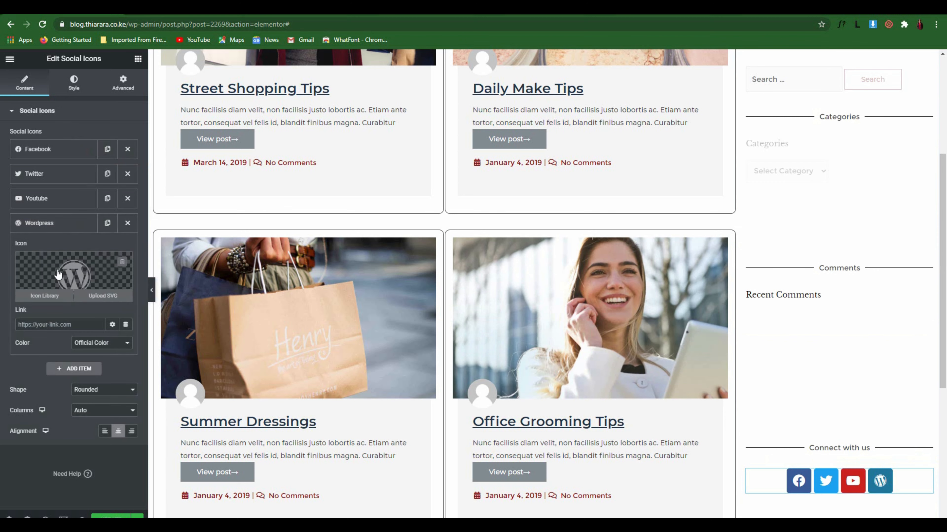
pyautogui.click(68, 229)
pyautogui.click(68, 231)
pyautogui.click(71, 287)
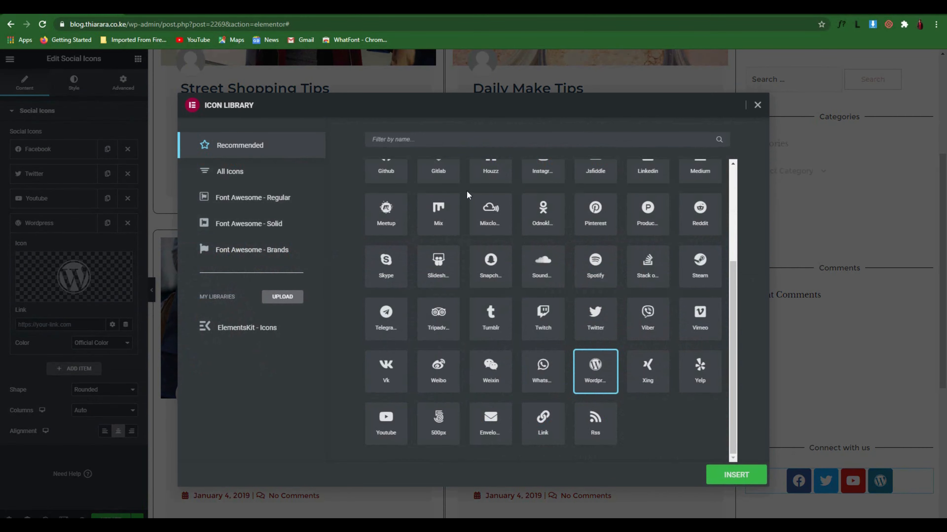
pyautogui.scroll(4, 462, 235)
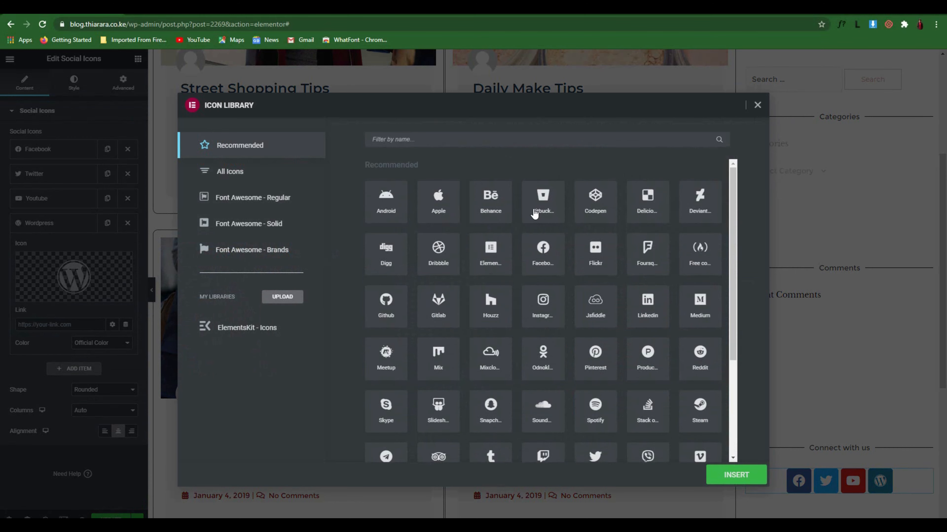
pyautogui.click(446, 146)
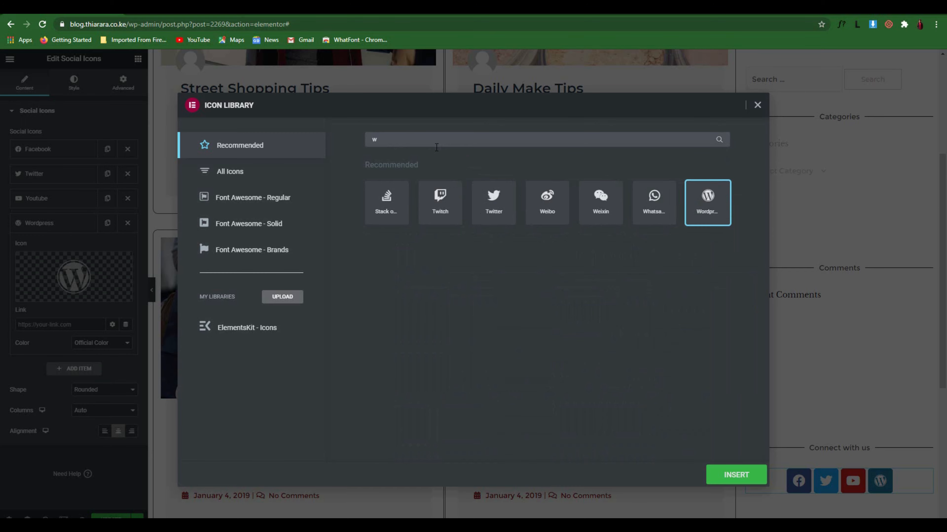
pyautogui.write('h')
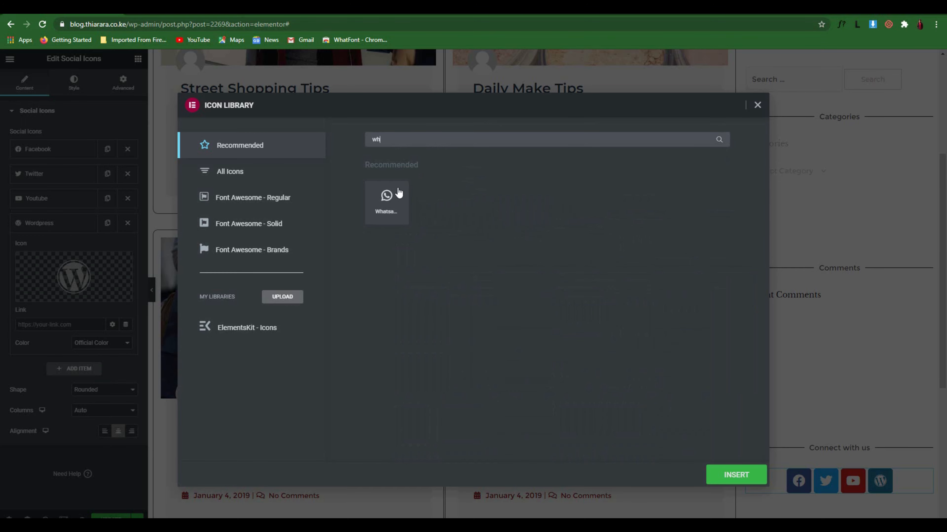
pyautogui.click(715, 477)
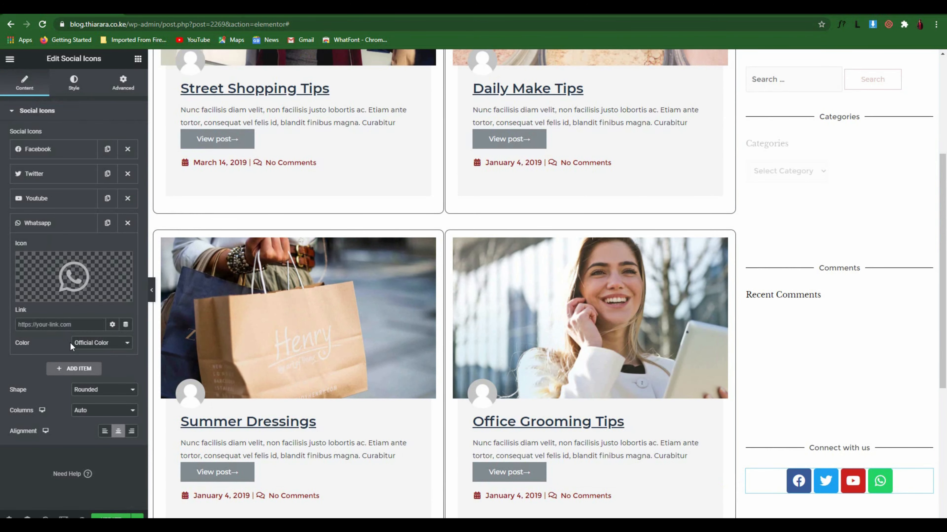
# Add a fifth social item with the Telegram icon from the icon library and set the icons' shape to Circle
pyautogui.click(53, 368)
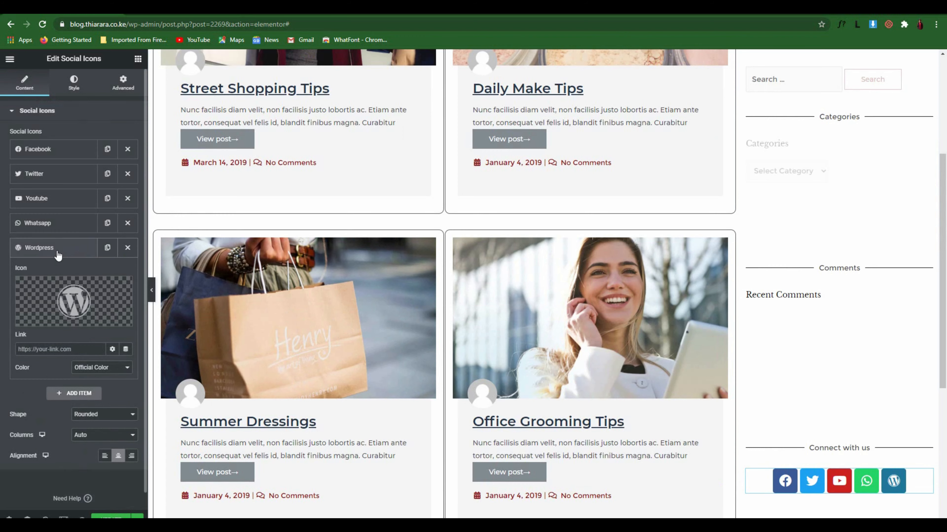
pyautogui.click(62, 287)
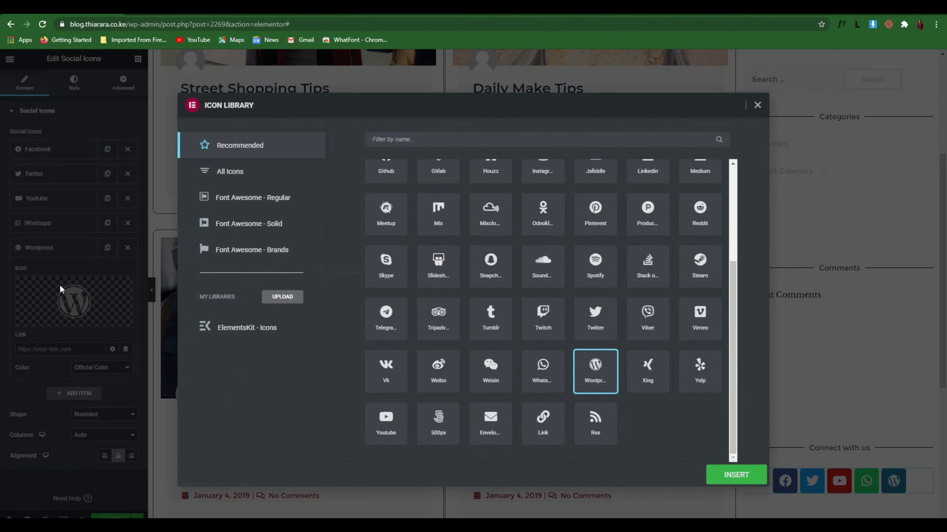
pyautogui.click(443, 139)
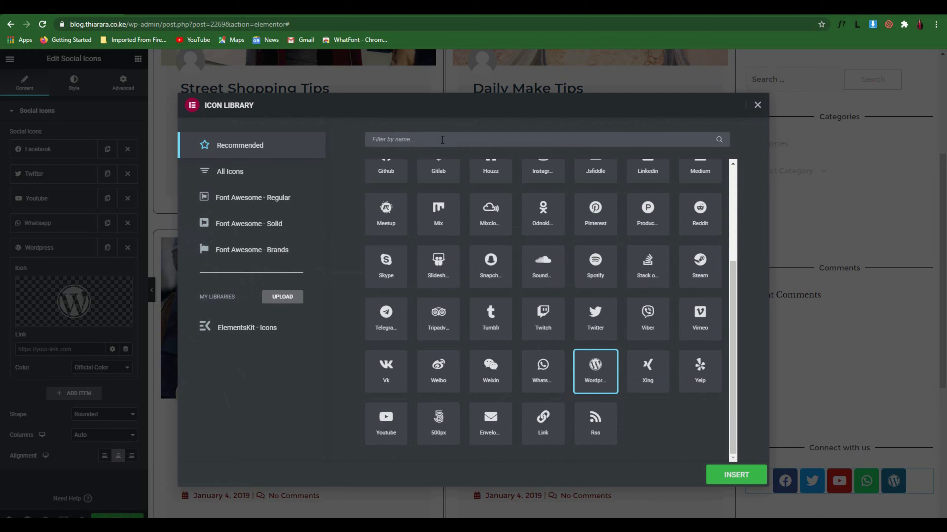
pyautogui.write('tele')
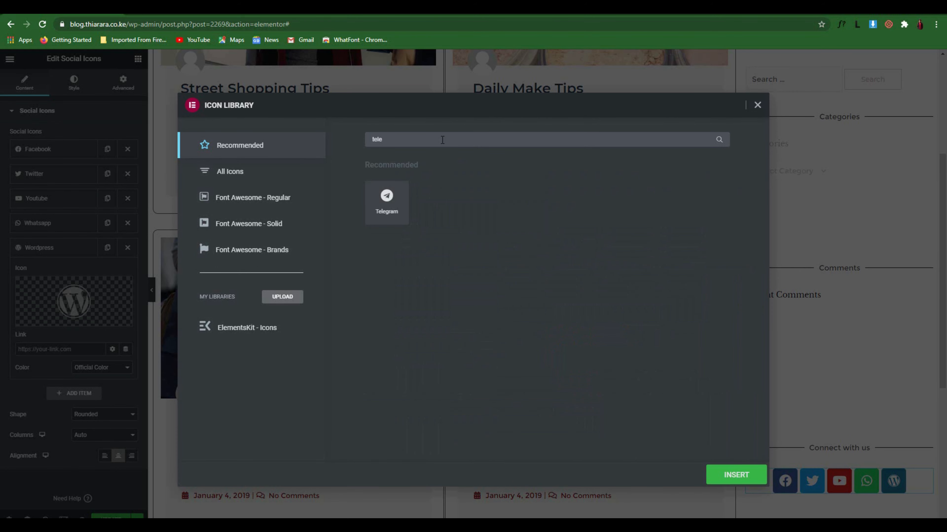
pyautogui.click(399, 197)
pyautogui.click(721, 475)
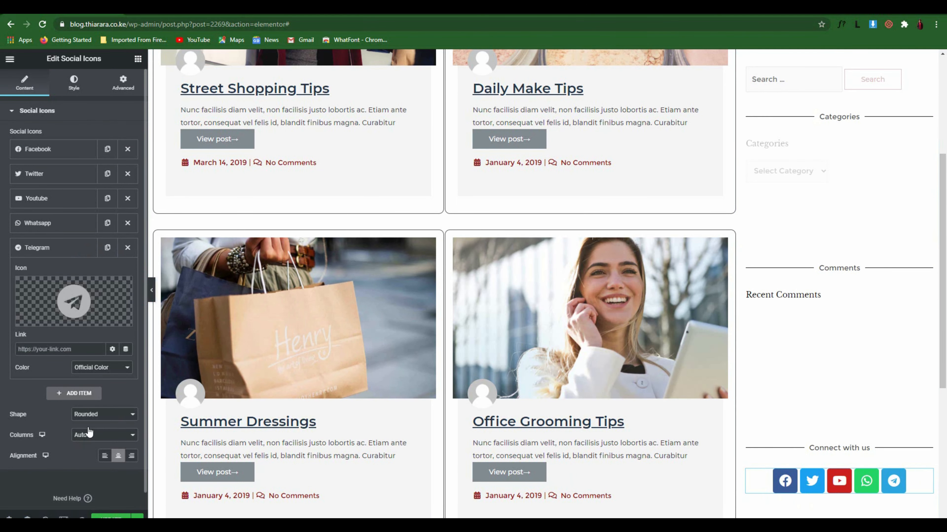
pyautogui.click(95, 418)
pyautogui.click(88, 441)
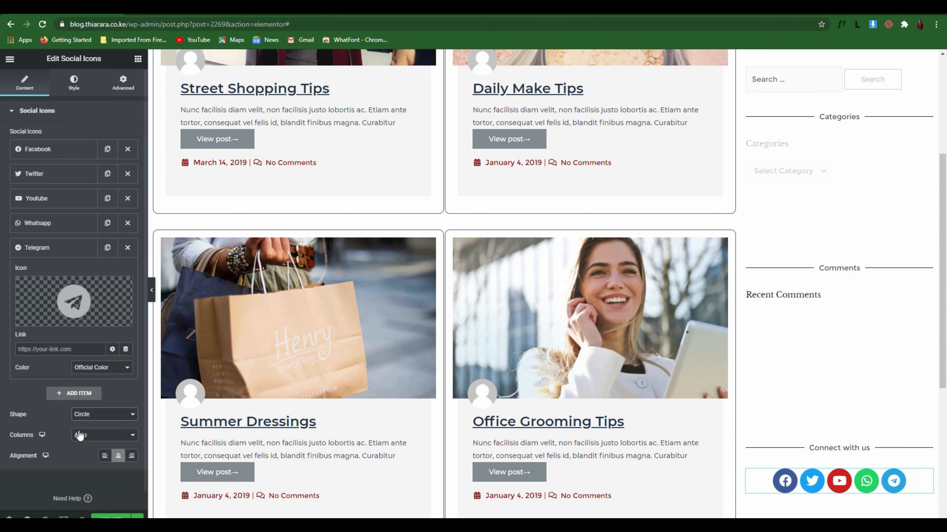
# Switch the social icons to custom colors and set their primary color to near-black #0F0D0D
pyautogui.click(73, 93)
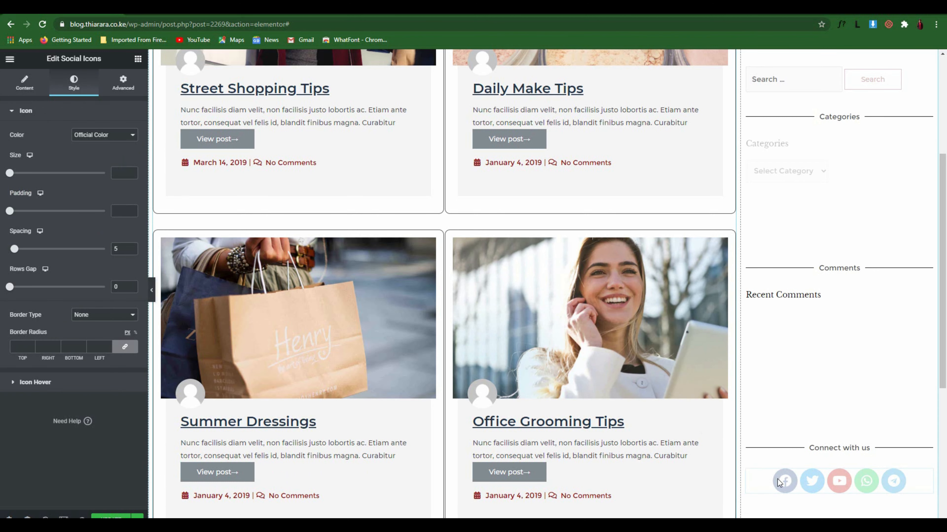
pyautogui.click(92, 135)
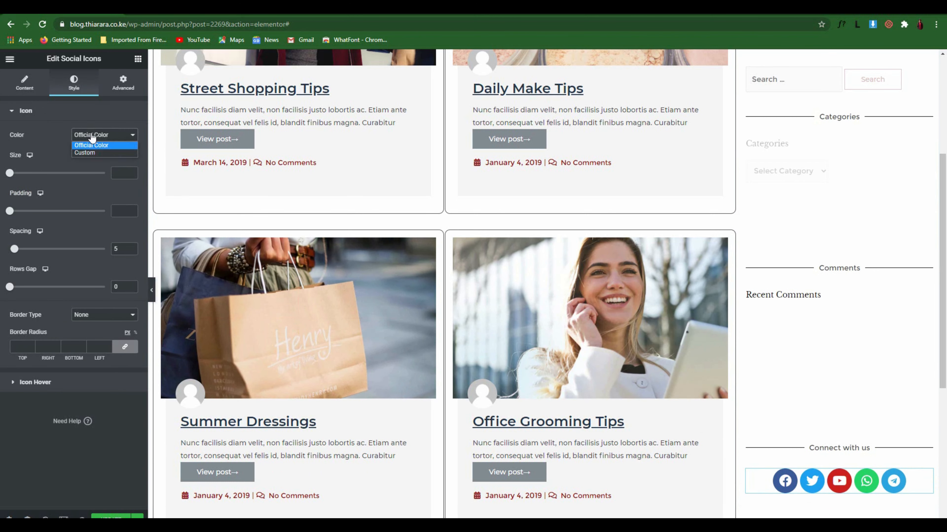
pyautogui.click(89, 154)
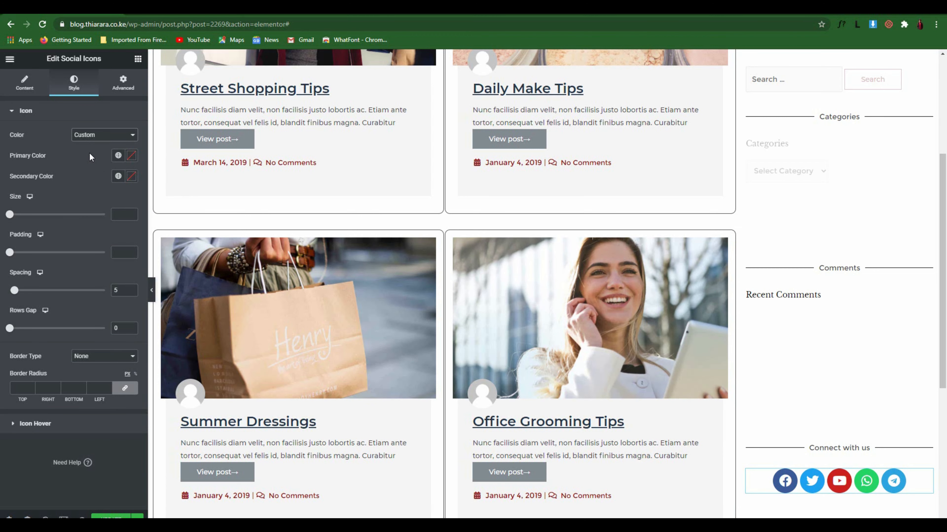
pyautogui.click(132, 157)
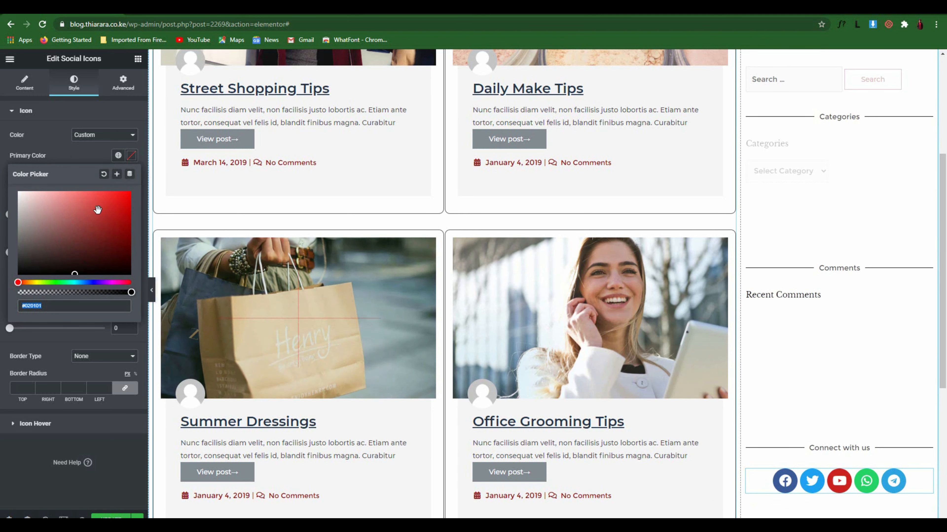
pyautogui.click(32, 270)
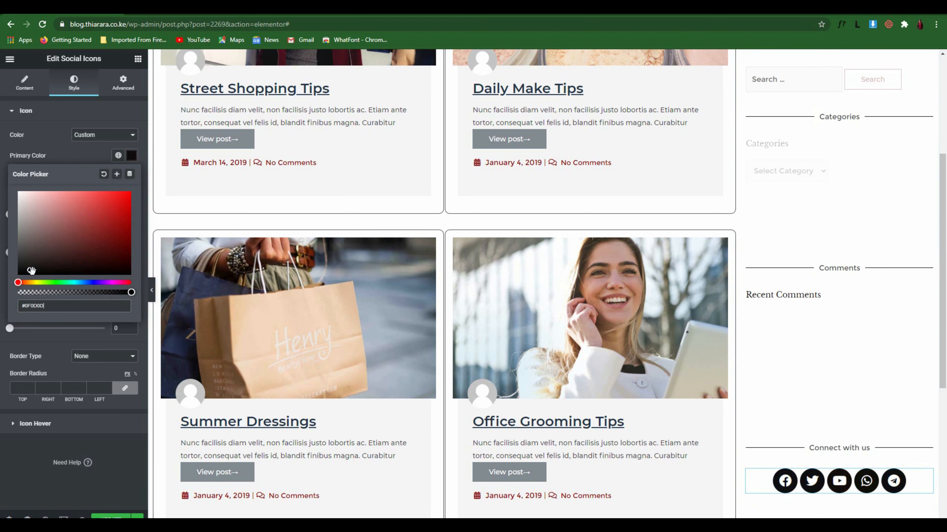
pyautogui.click(86, 149)
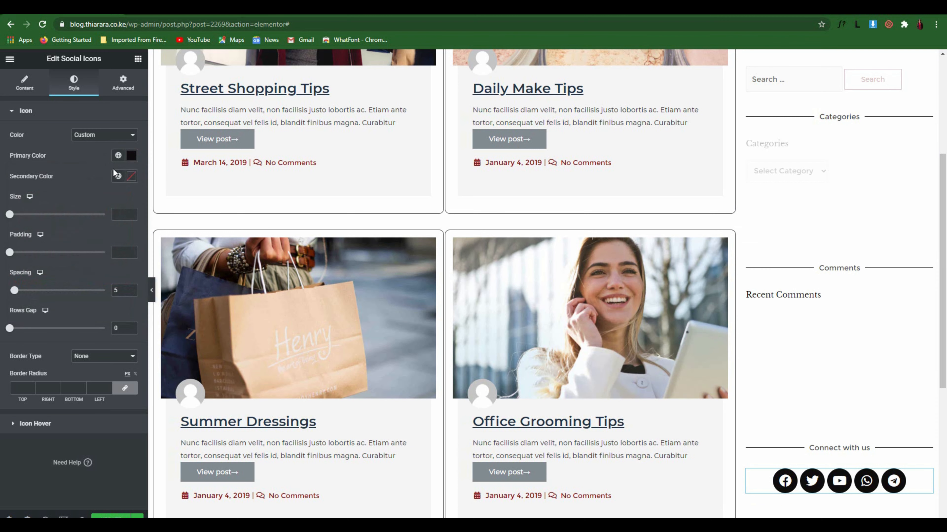
# Set the secondary color of the social icons to near-white
pyautogui.click(131, 176)
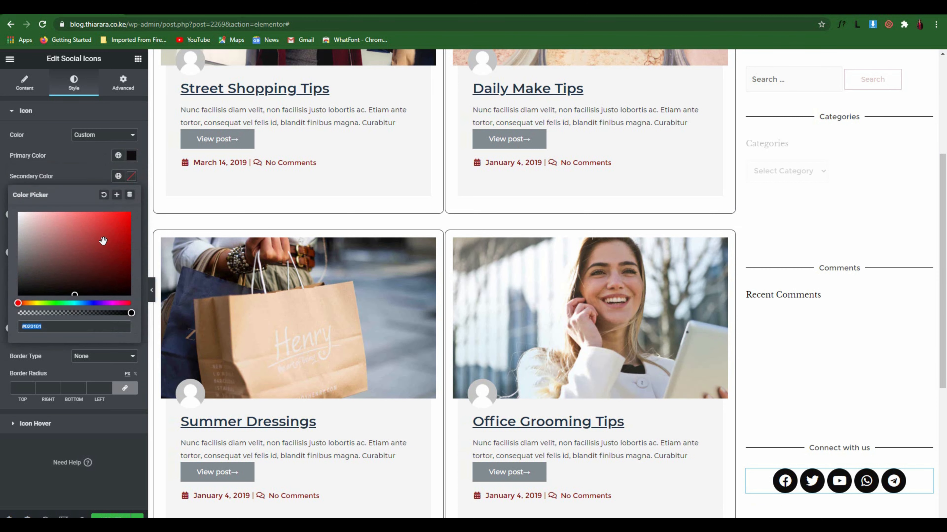
pyautogui.click(59, 303)
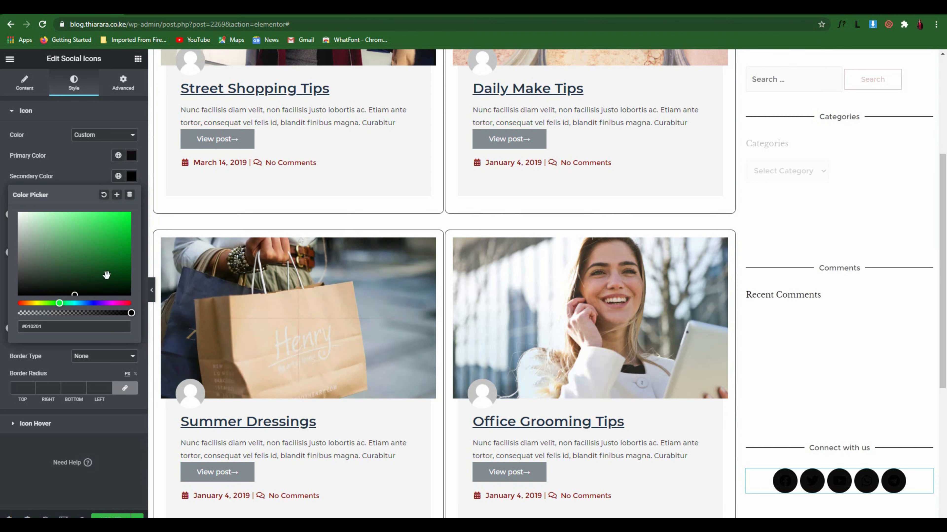
pyautogui.moveTo(106, 271); pyautogui.dragTo(6, 219)
pyautogui.click(81, 170)
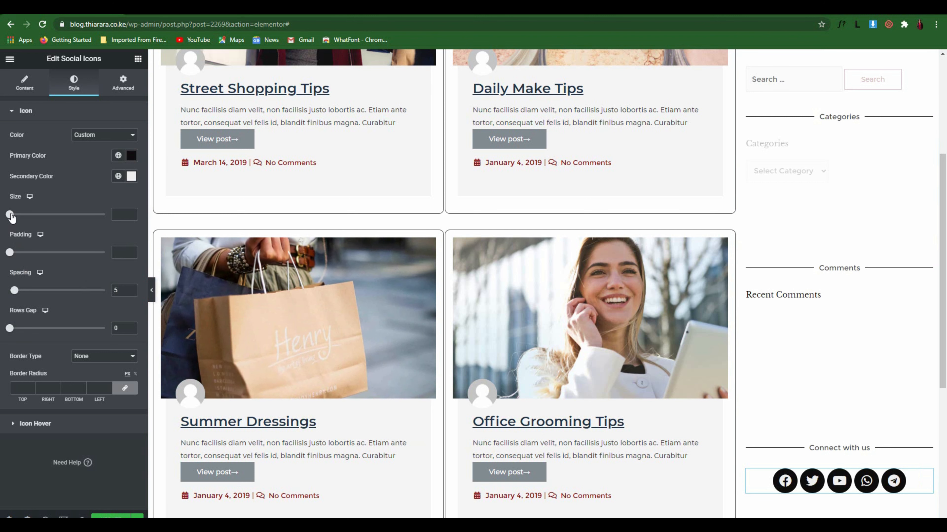
# Set the social icons' size to 21, padding to 0.5 and spacing to 23, keeping the rows gap at 0
pyautogui.moveTo(11, 216)
pyautogui.mouseDown()
pyautogui.moveTo(34, 216)
pyautogui.moveTo(21, 217)
pyautogui.mouseUp()
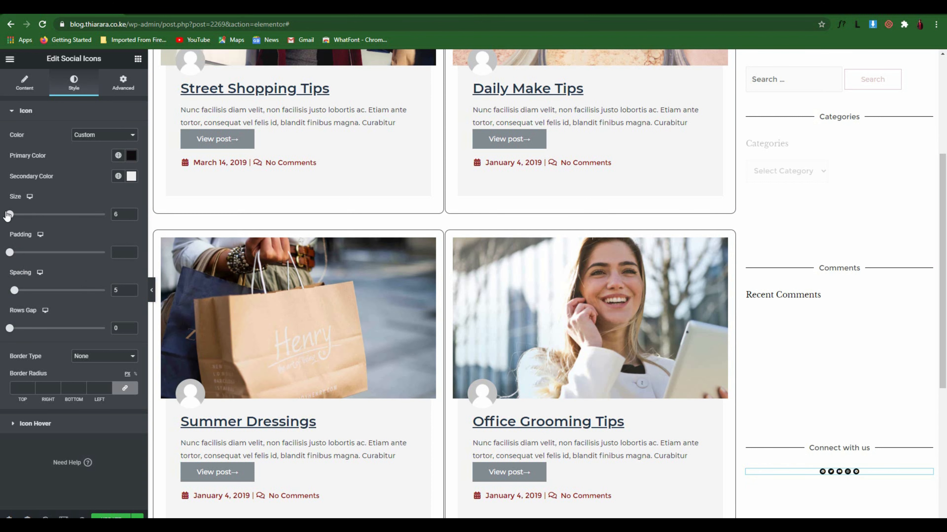
pyautogui.moveTo(15, 217); pyautogui.dragTo(17, 217)
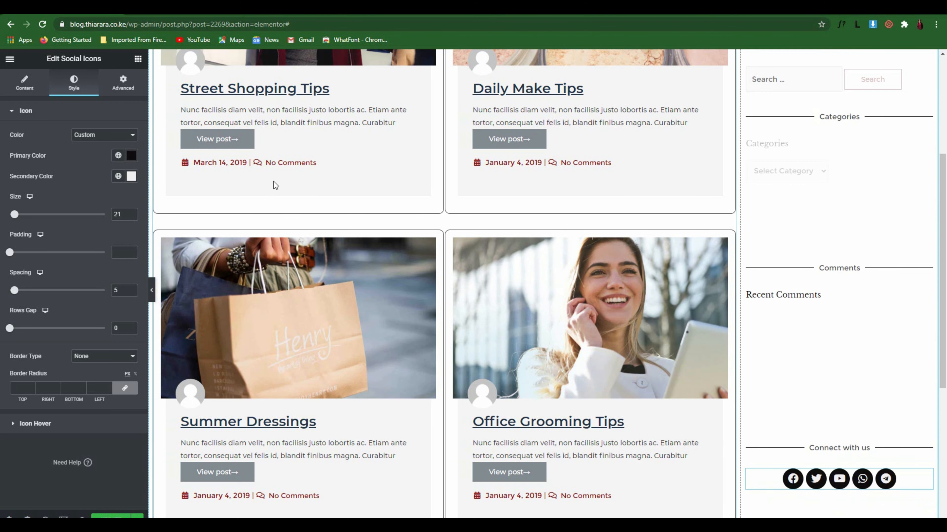
pyautogui.scroll(-2, 798, 452)
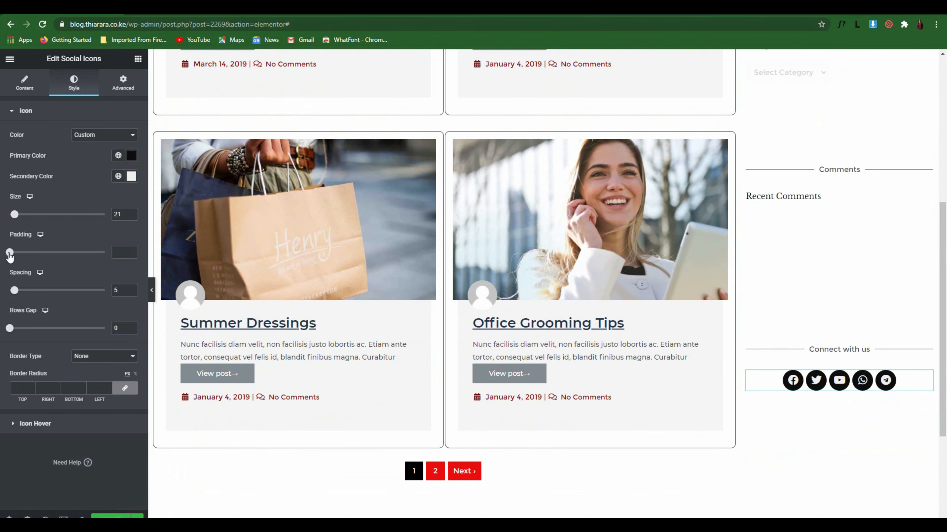
pyautogui.moveTo(10, 254); pyautogui.dragTo(20, 253)
pyautogui.moveTo(20, 295); pyautogui.dragTo(34, 294)
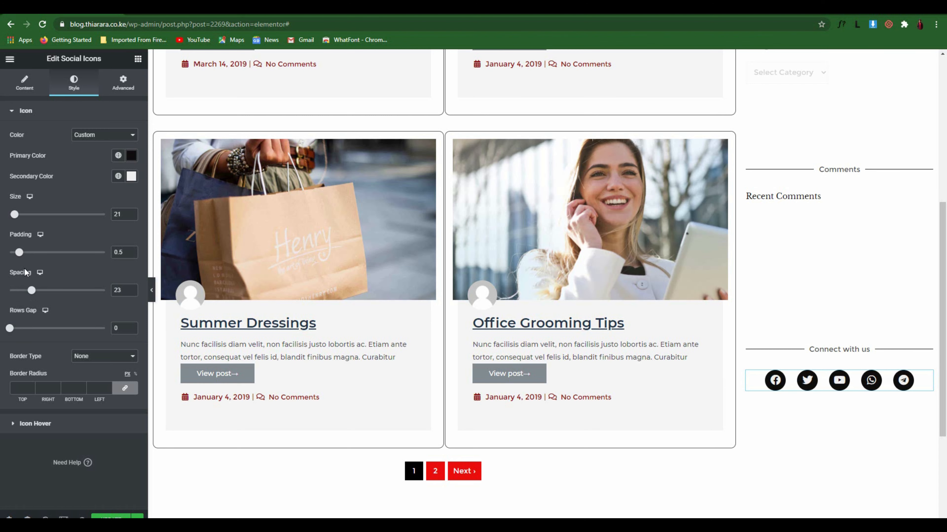
pyautogui.moveTo(9, 330); pyautogui.dragTo(7, 331)
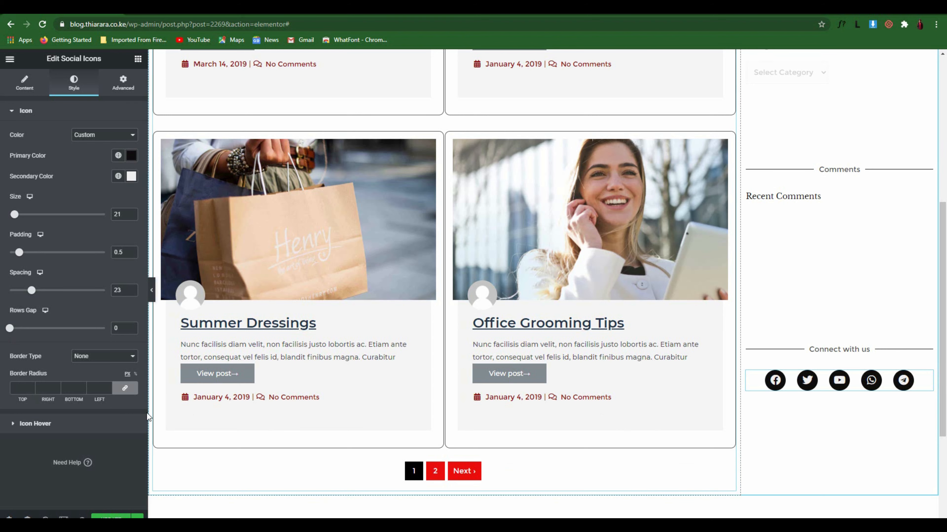
# Set the hover primary color of the social icons to green #11BF24
pyautogui.click(60, 424)
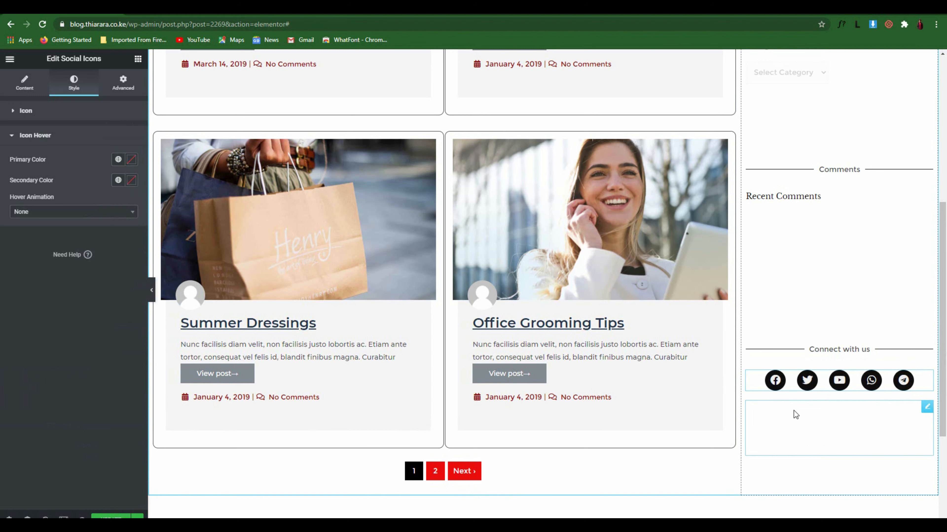
pyautogui.click(131, 160)
pyautogui.moveTo(54, 243); pyautogui.dragTo(117, 219)
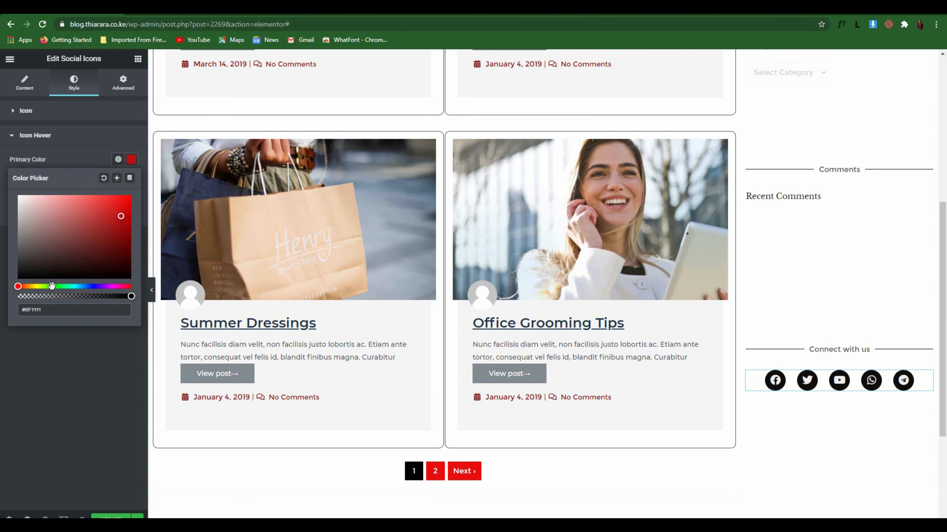
pyautogui.moveTo(51, 286); pyautogui.dragTo(57, 287)
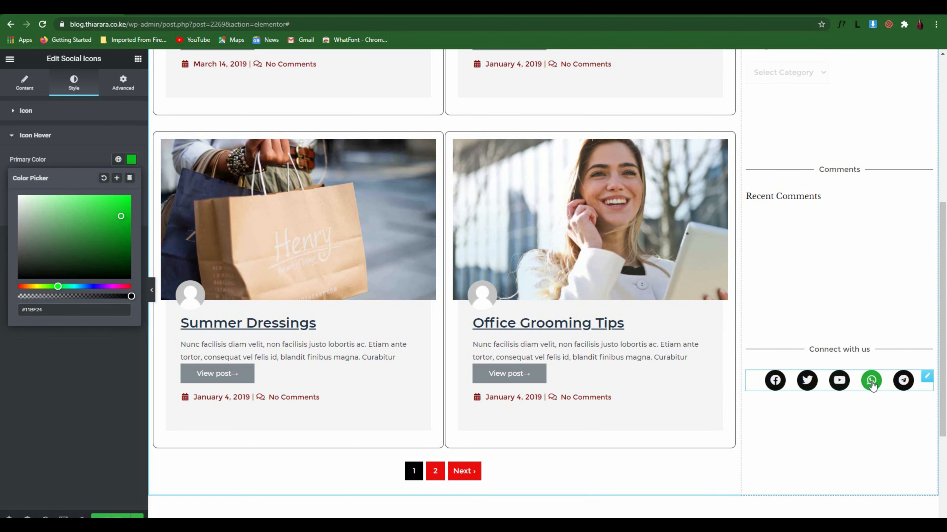
pyautogui.click(73, 378)
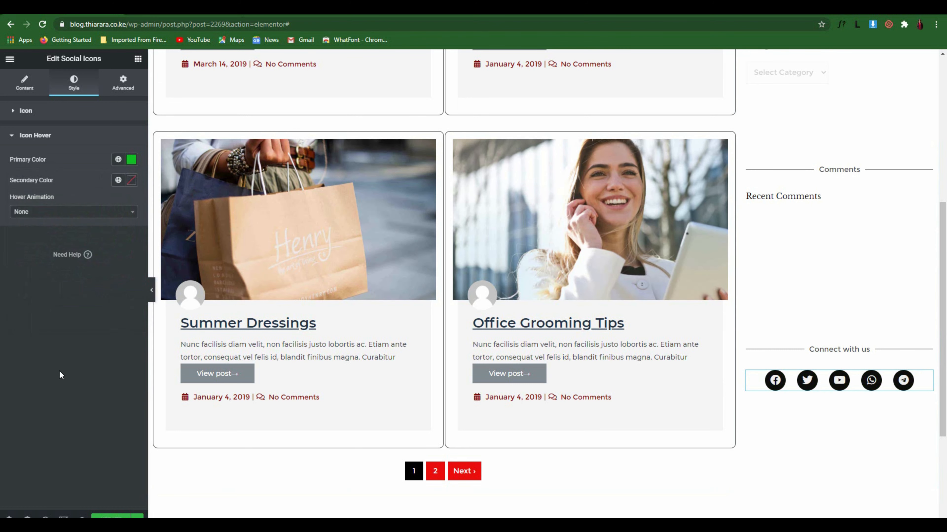
# Try the Shrink hover animation on the social icons, and settle on Pulse
pyautogui.click(26, 212)
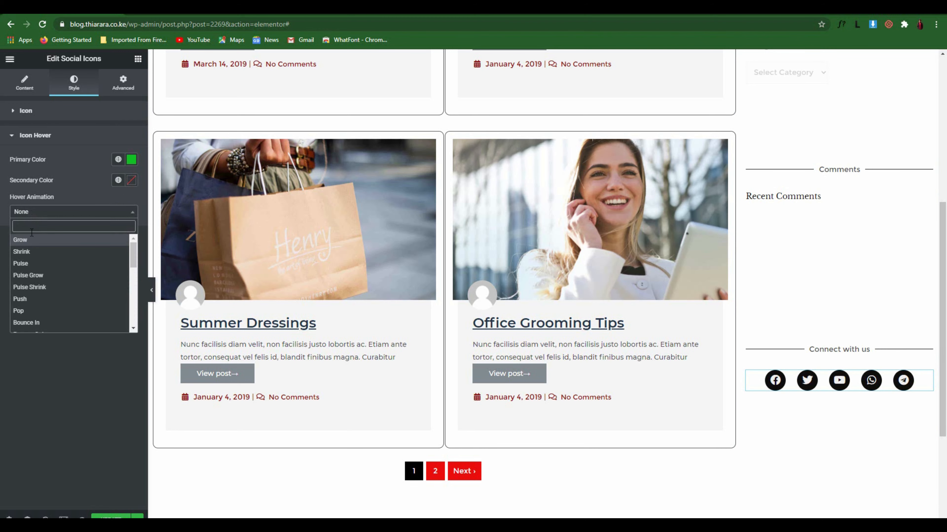
pyautogui.click(30, 252)
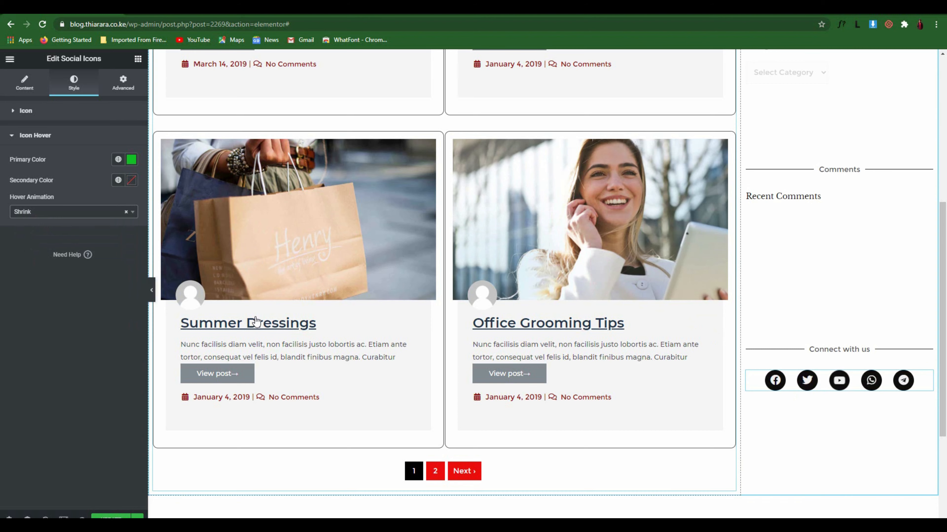
pyautogui.click(95, 212)
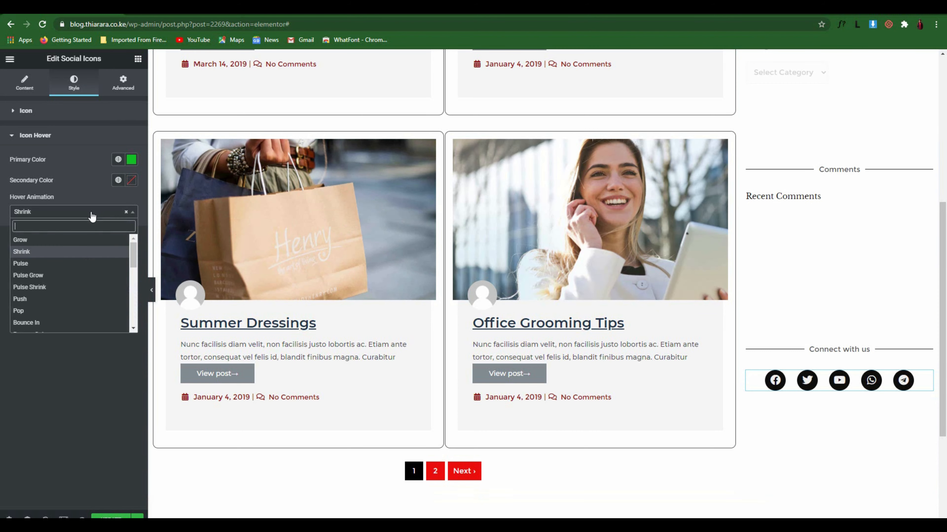
pyautogui.click(53, 263)
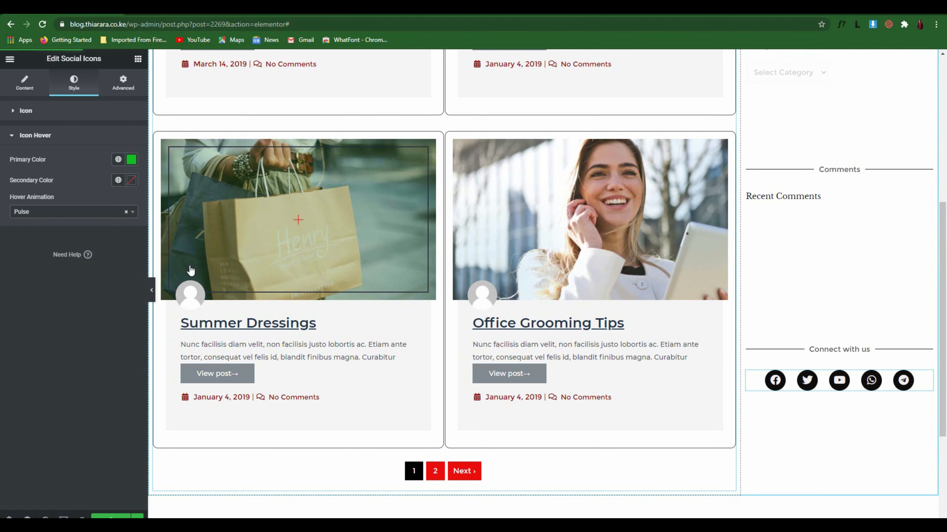
# Preview the page in the tablet layout and examine how the post grid and sidebar widgets fit
pyautogui.scroll(8, 515, 182)
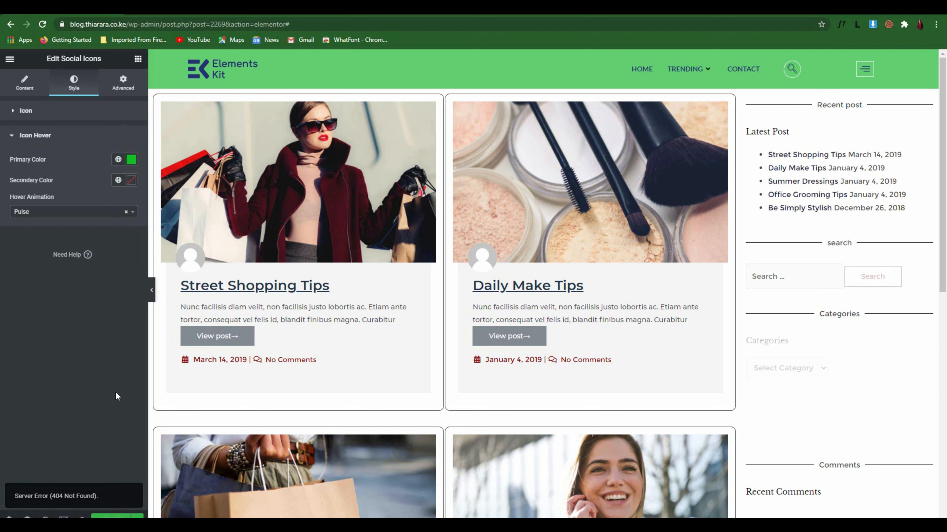
pyautogui.click(64, 519)
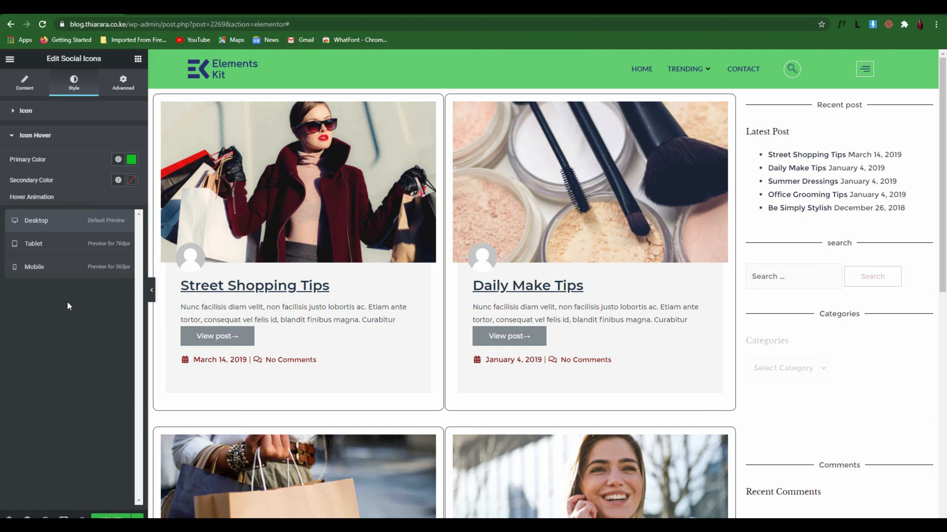
pyautogui.click(53, 245)
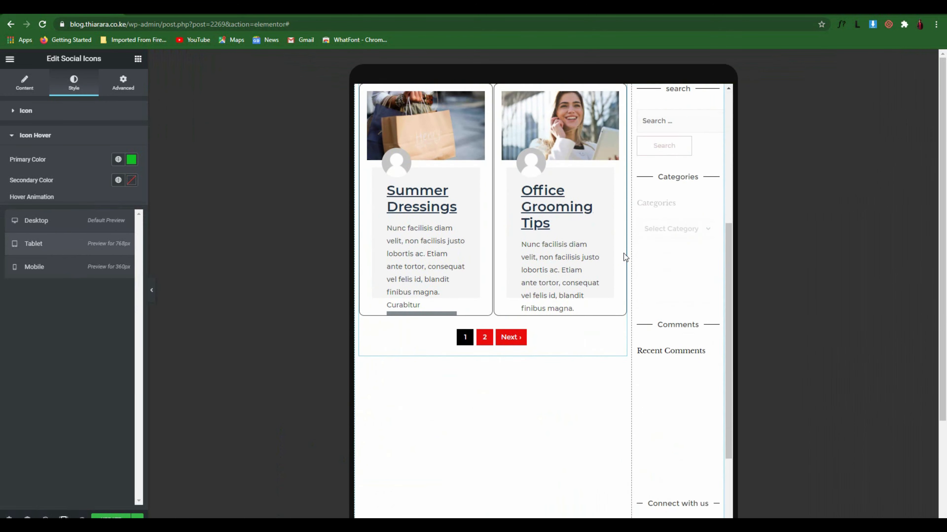
pyautogui.scroll(15, 611, 292)
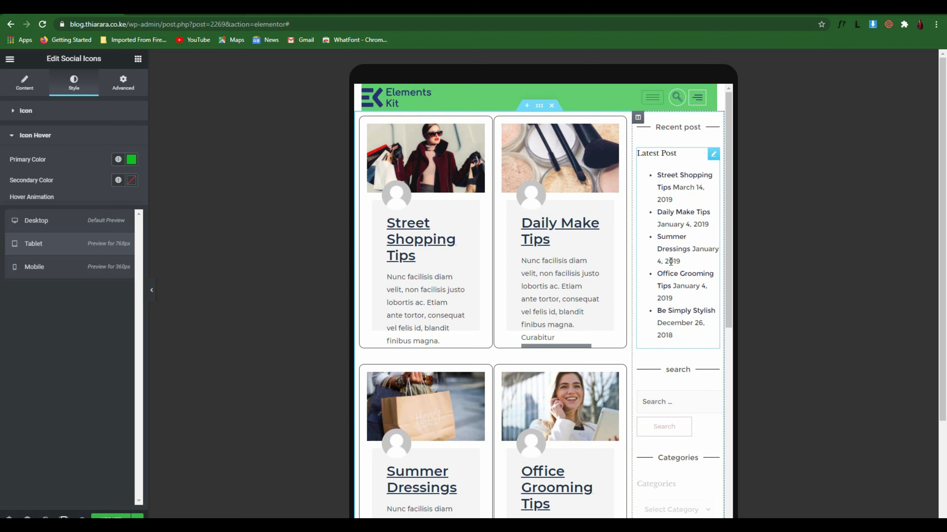
pyautogui.scroll(-6, 670, 261)
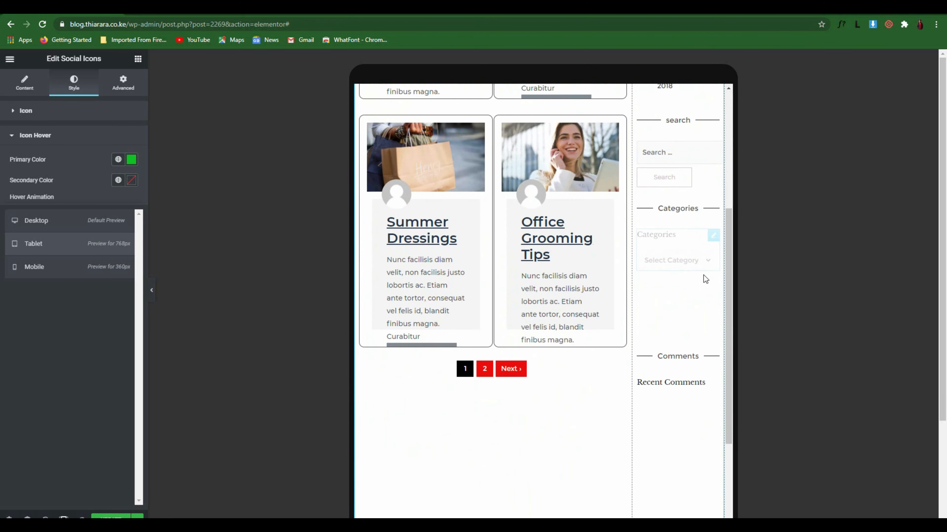
pyautogui.scroll(6, 703, 275)
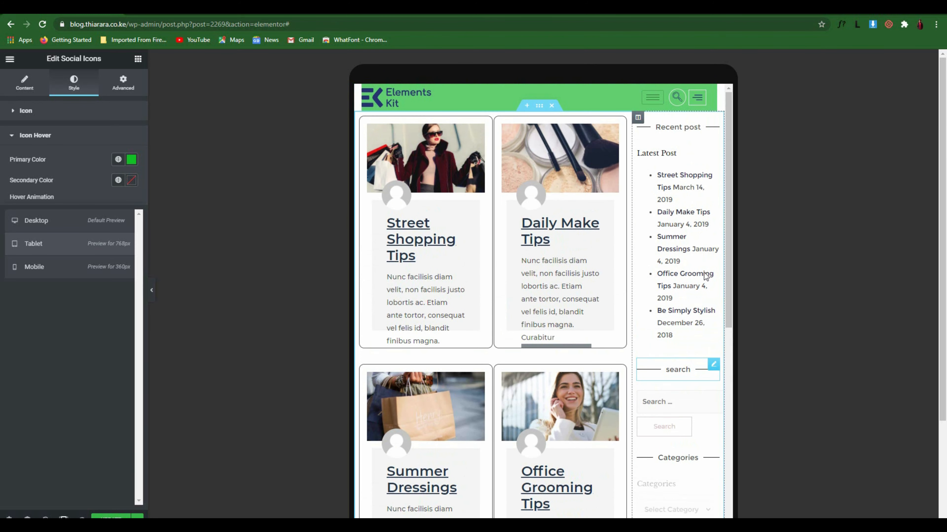
pyautogui.scroll(-4, 699, 275)
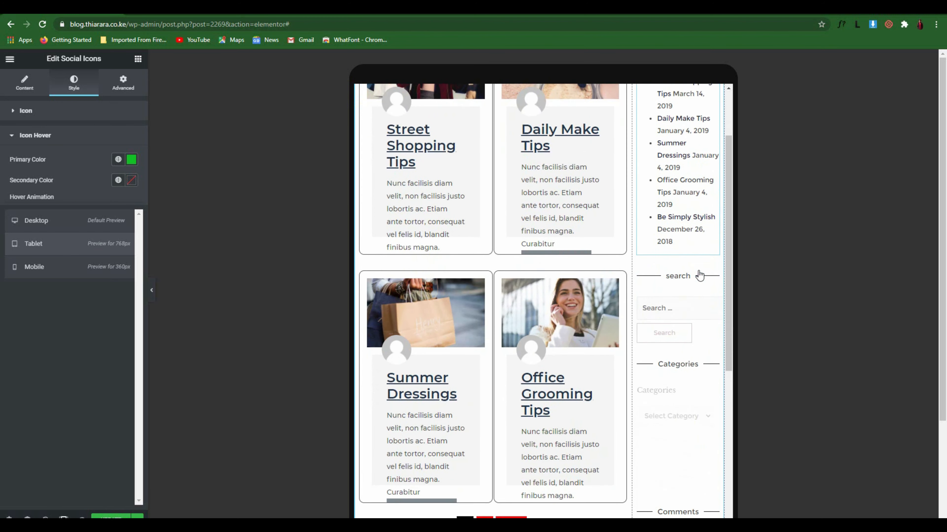
# Check the Categories dropdown in the tablet preview and examine the page from posts to sidebar in the mobile layout
pyautogui.click(706, 362)
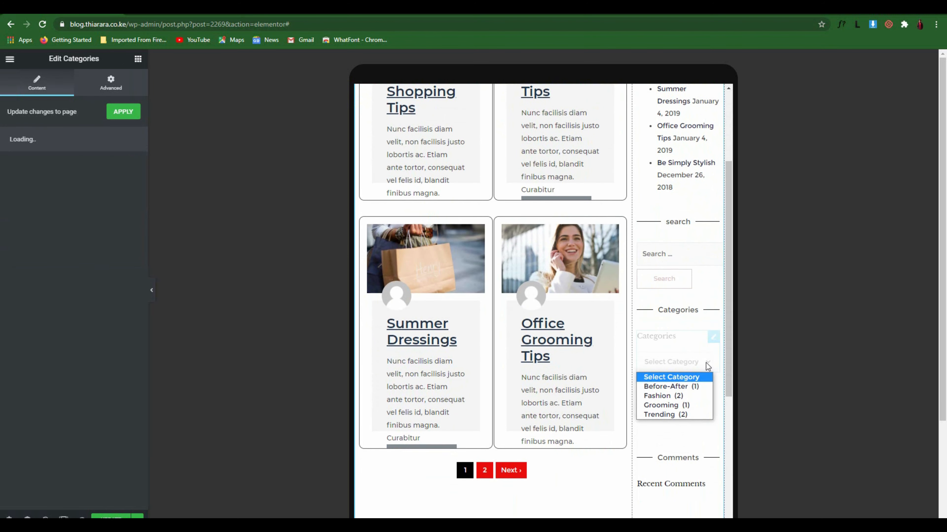
pyautogui.scroll(4, 702, 349)
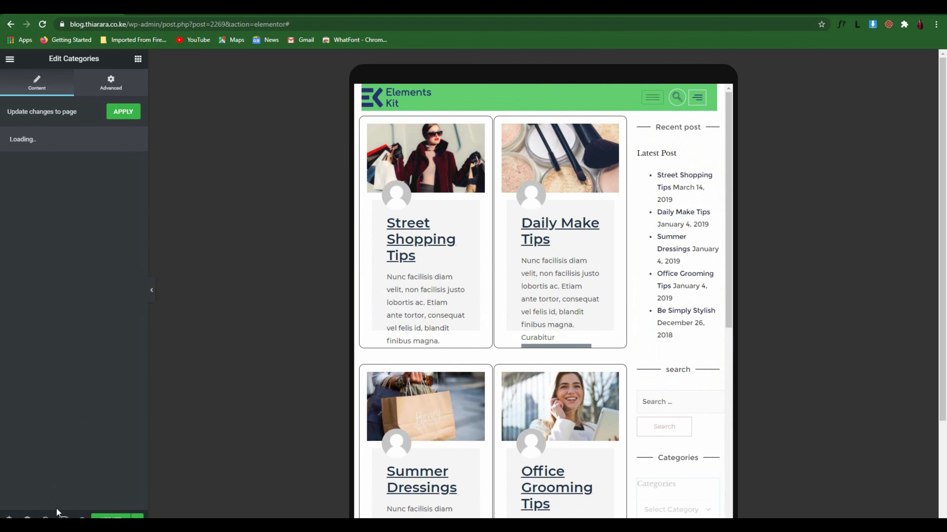
pyautogui.click(62, 517)
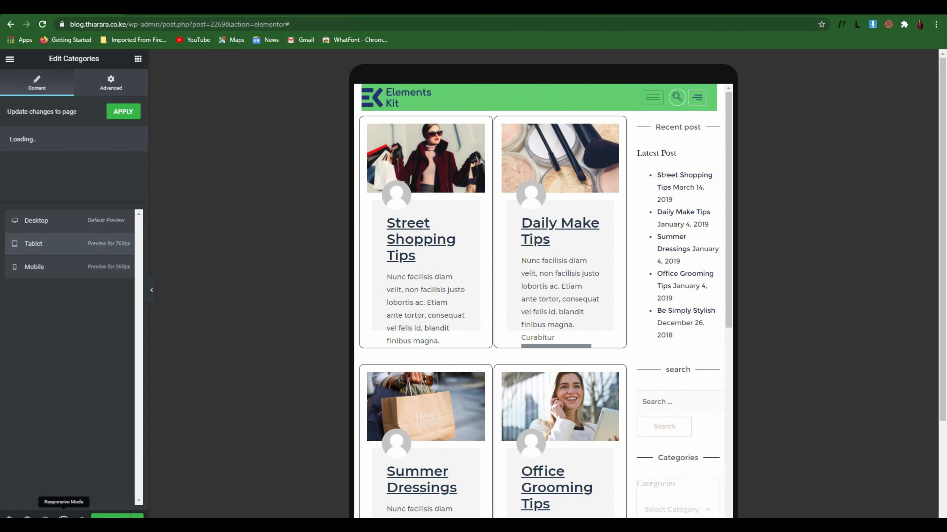
pyautogui.click(56, 268)
pyautogui.scroll(-15, 577, 369)
pyautogui.moveTo(630, 321); pyautogui.dragTo(593, 119)
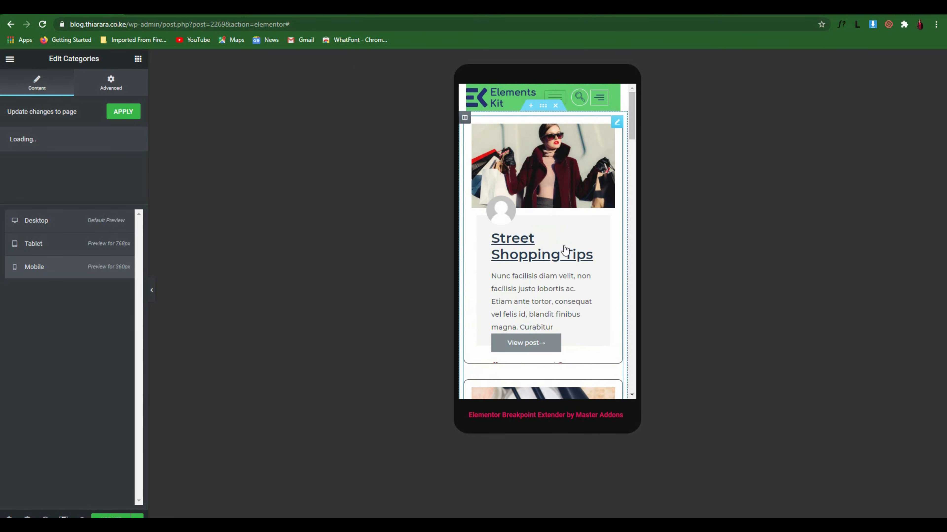
pyautogui.scroll(-4, 562, 151)
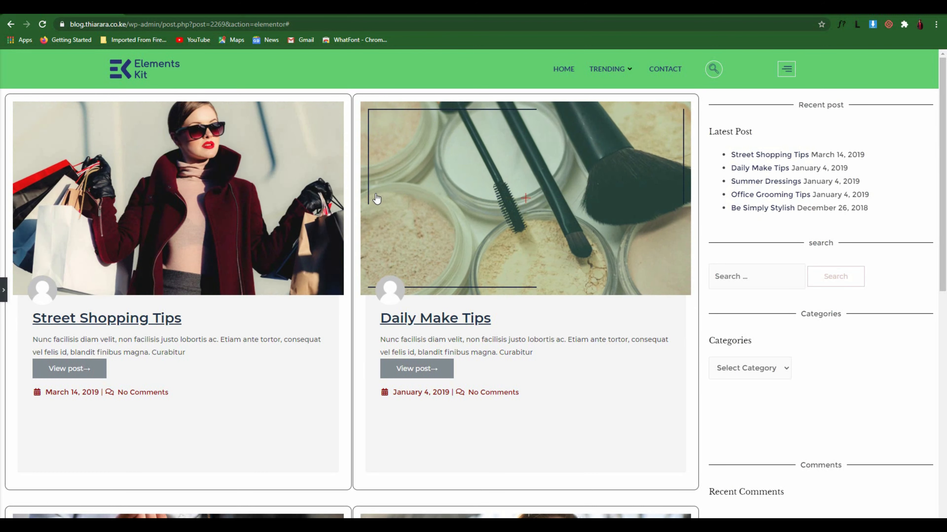
# Review the full-width desktop layout from the post grid down to the pagination and social icons
pyautogui.scroll(-5, 376, 197)
pyautogui.scroll(-8, 376, 196)
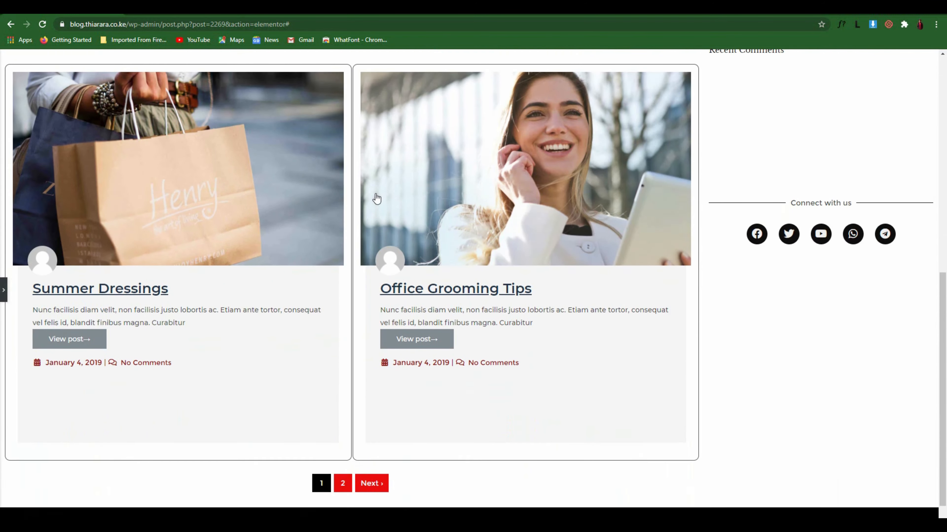
pyautogui.scroll(12, 386, 204)
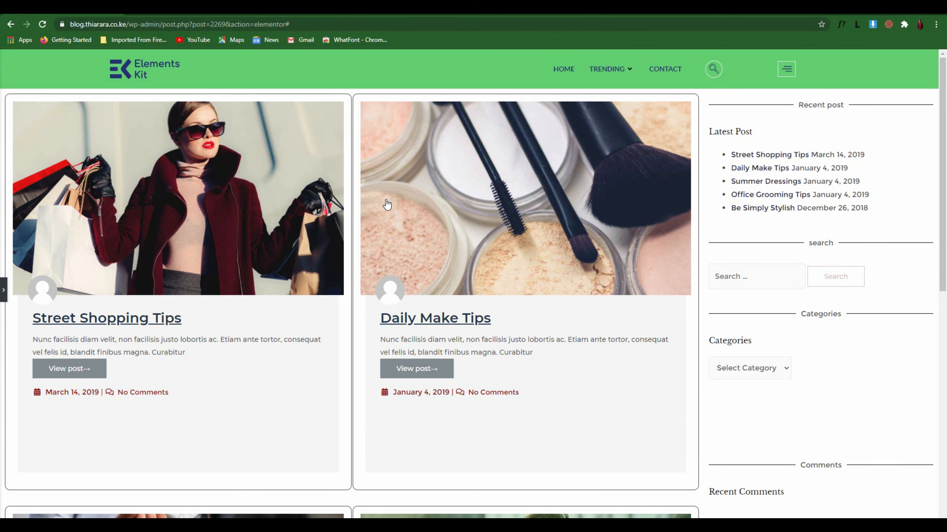
# Preview the page in the mobile layout with the editing panel hidden, and examine how the posts and sidebar widgets stack
pyautogui.click(4, 290)
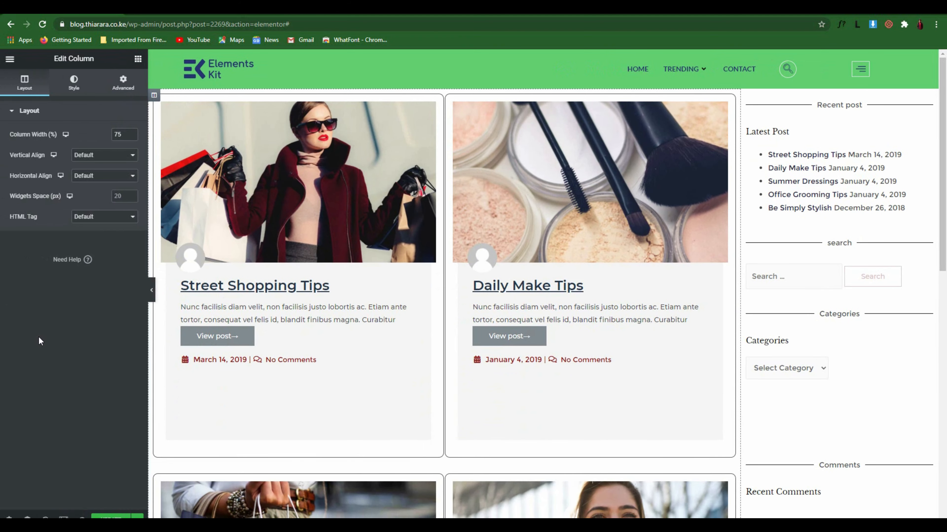
pyautogui.click(64, 515)
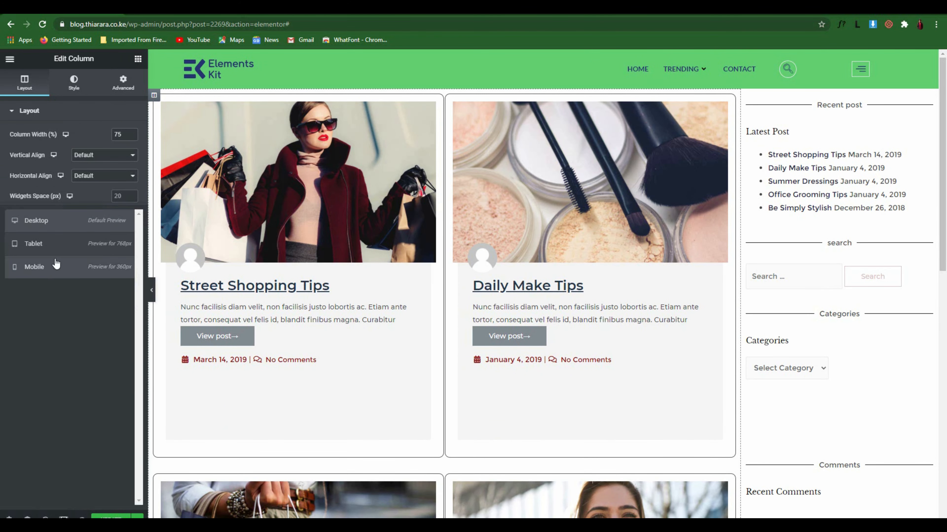
pyautogui.click(58, 265)
pyautogui.click(152, 290)
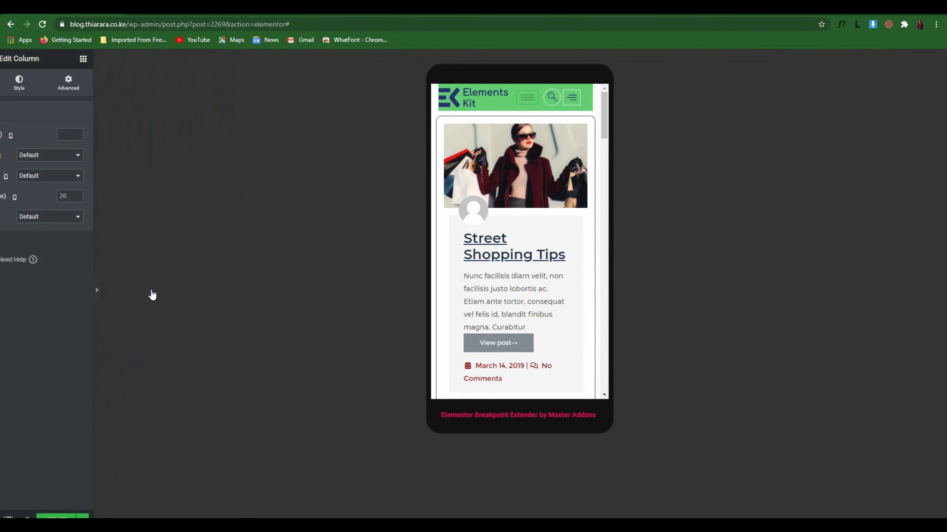
pyautogui.scroll(-10, 522, 244)
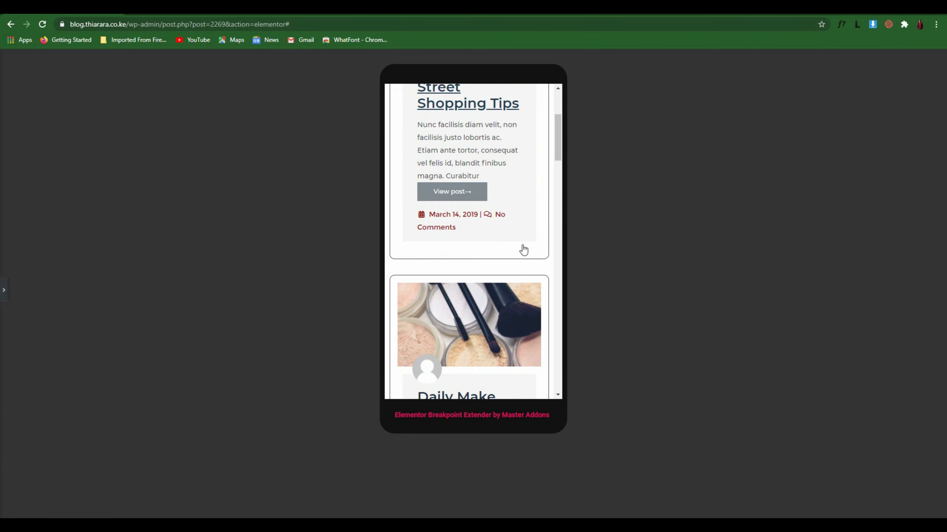
pyautogui.scroll(-5, 522, 247)
pyautogui.scroll(5, 522, 248)
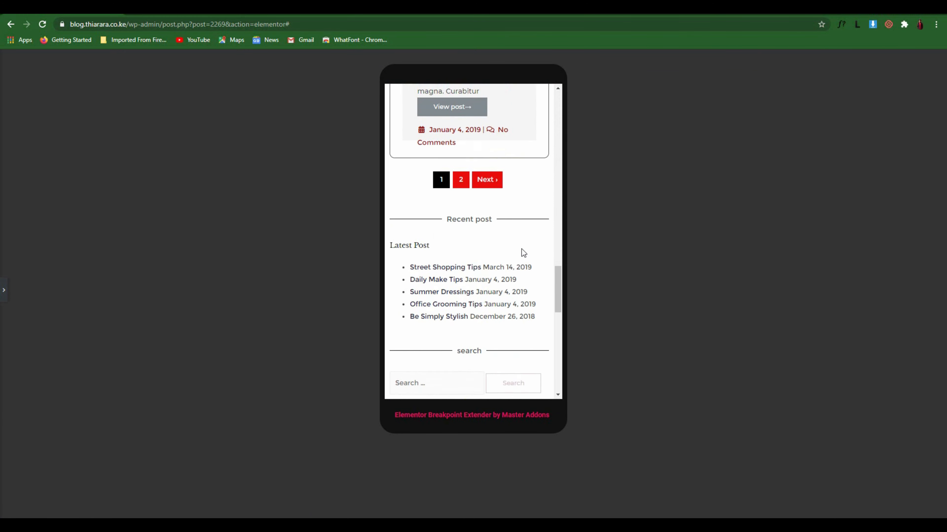
pyautogui.moveTo(558, 215); pyautogui.dragTo(539, 95)
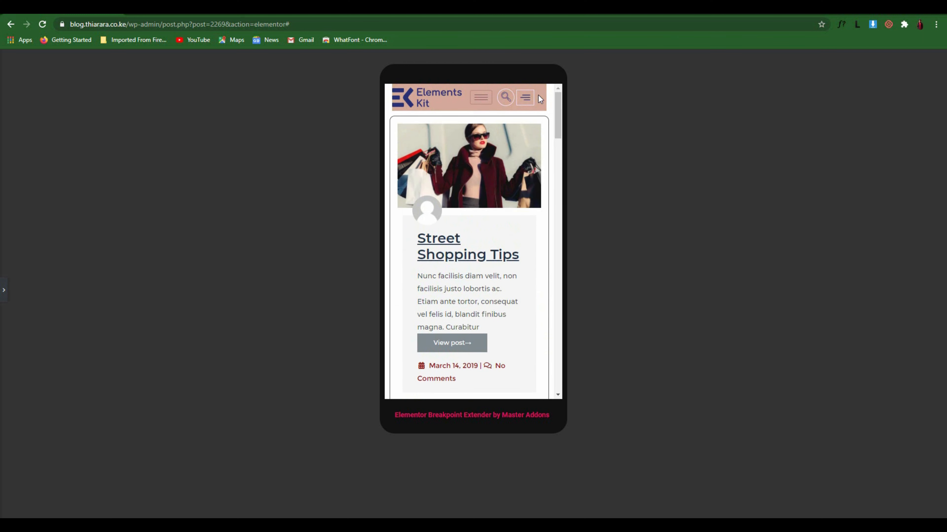
# Preview the page in the tablet layout with the editing panel hidden, and examine the post grid beside the sidebar
pyautogui.click(4, 291)
pyautogui.click(67, 518)
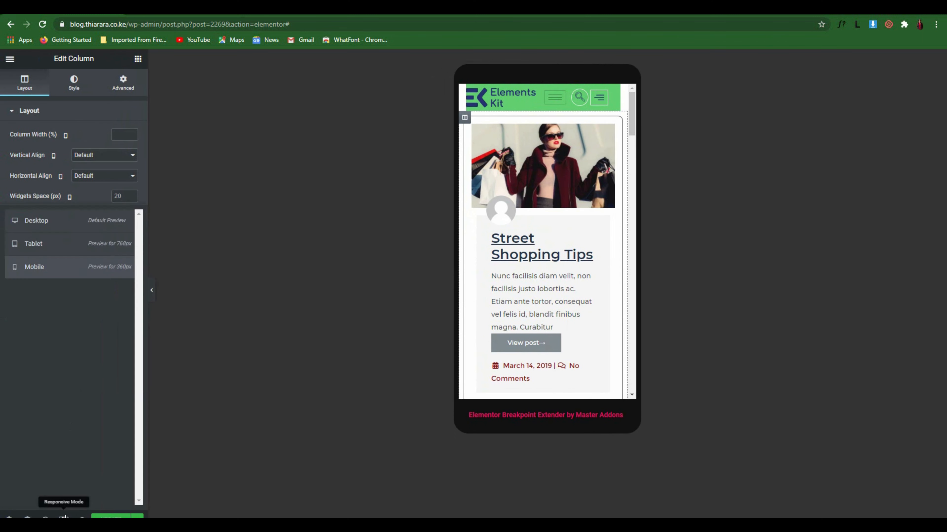
pyautogui.click(66, 245)
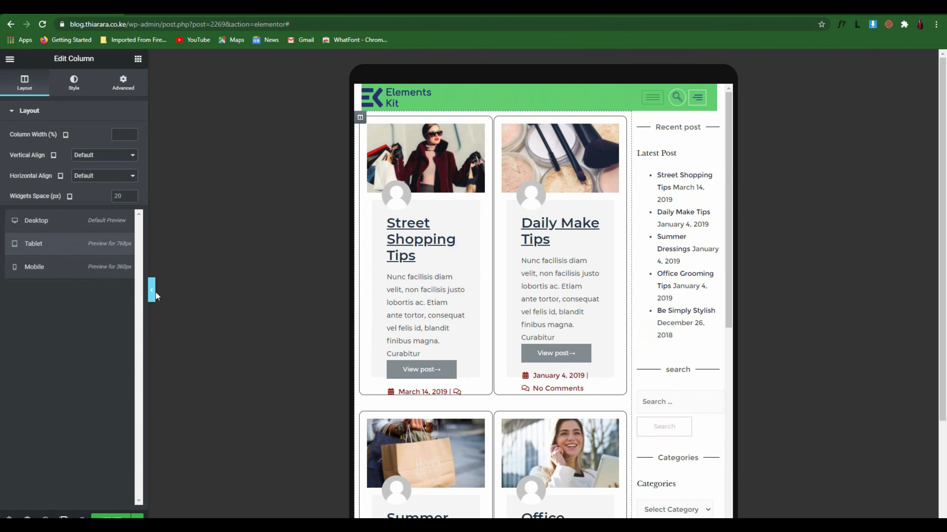
pyautogui.click(152, 292)
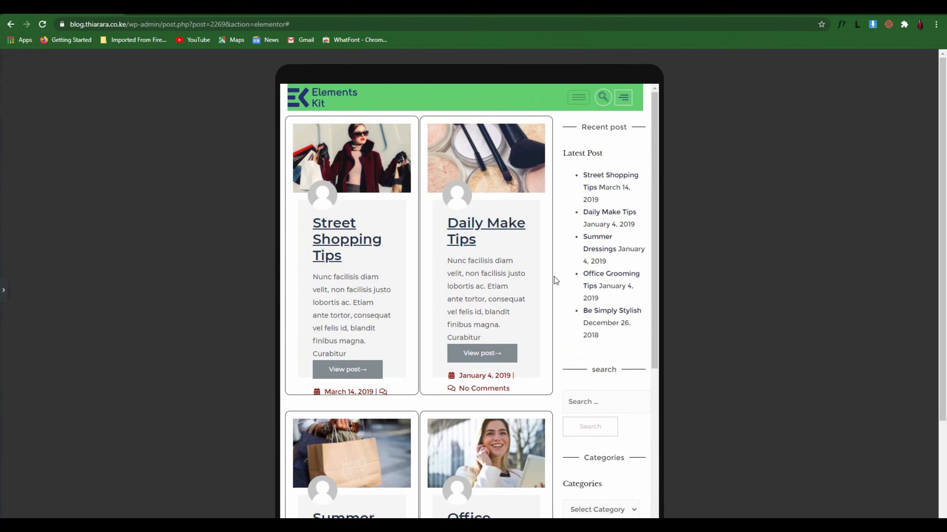
pyautogui.scroll(-8, 554, 277)
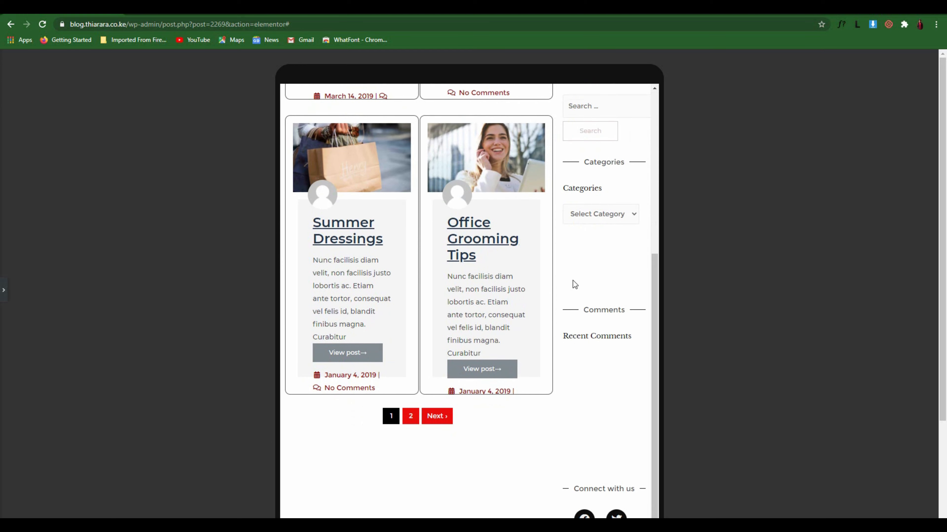
pyautogui.scroll(8, 574, 284)
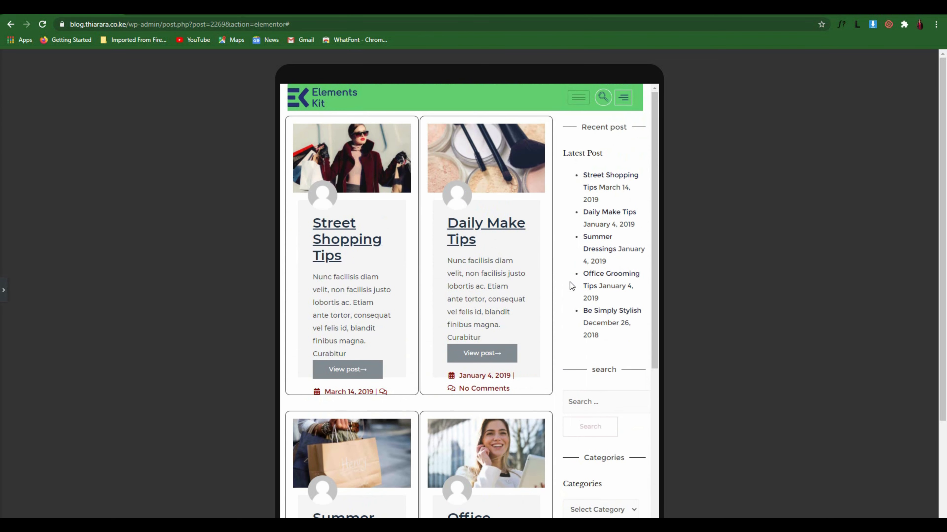